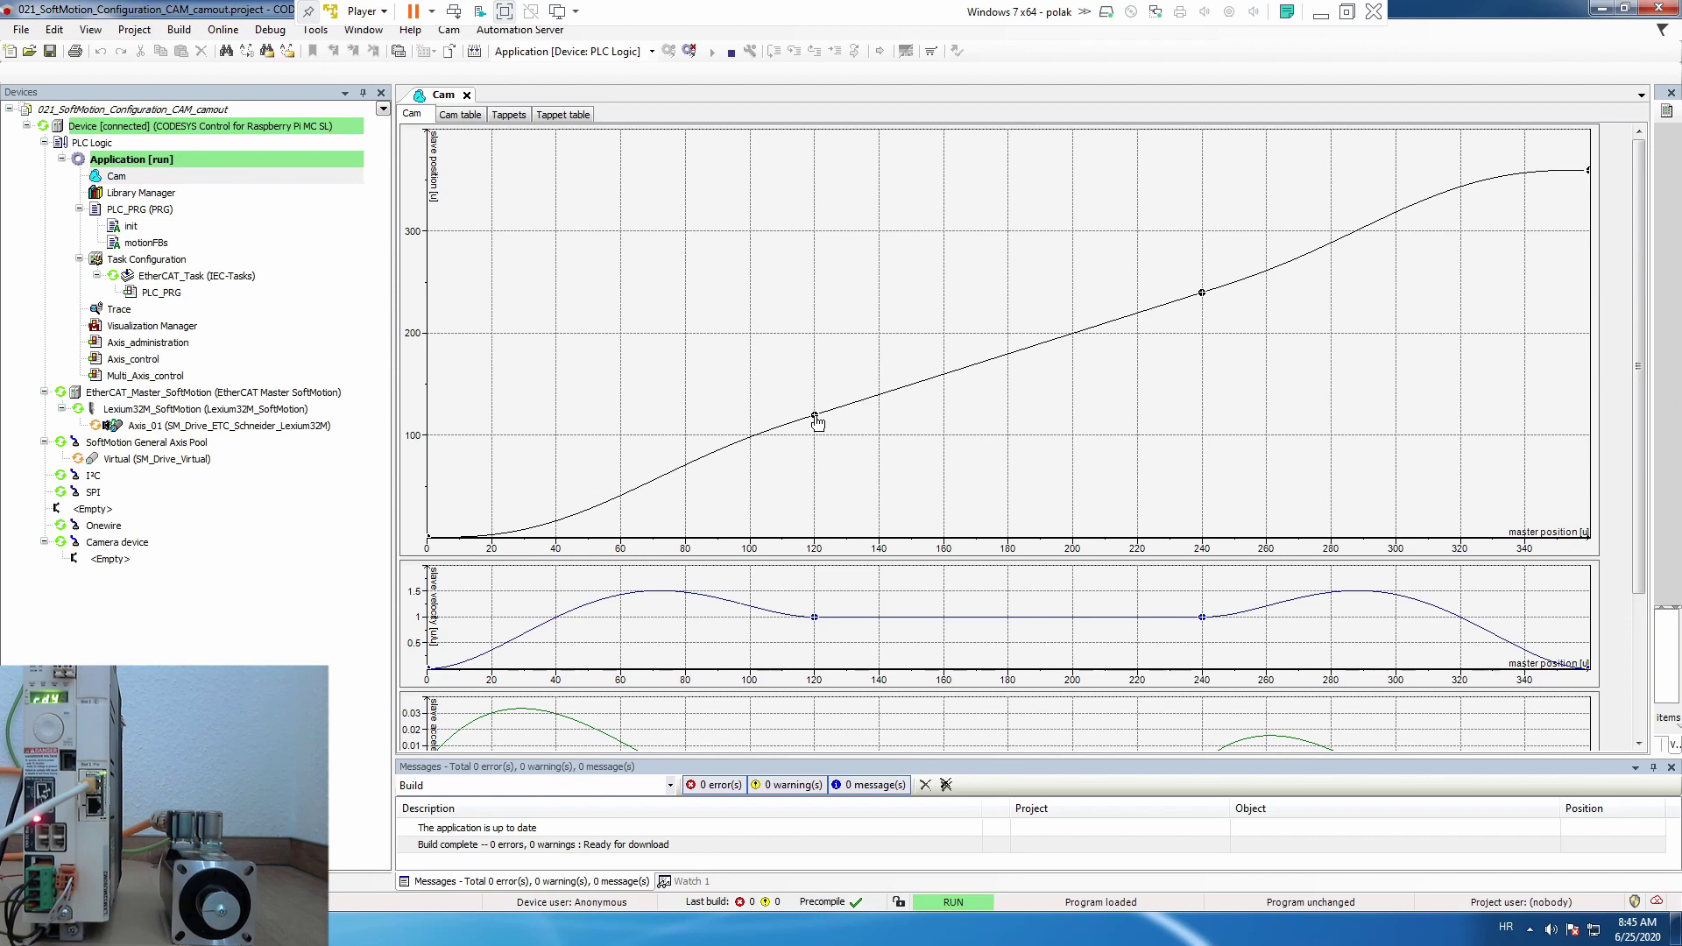
Step: Try raising the cam curve point at master position 120 to a slave position of about 195, and undo the move
click(815, 416)
drag(815, 416, 815, 341)
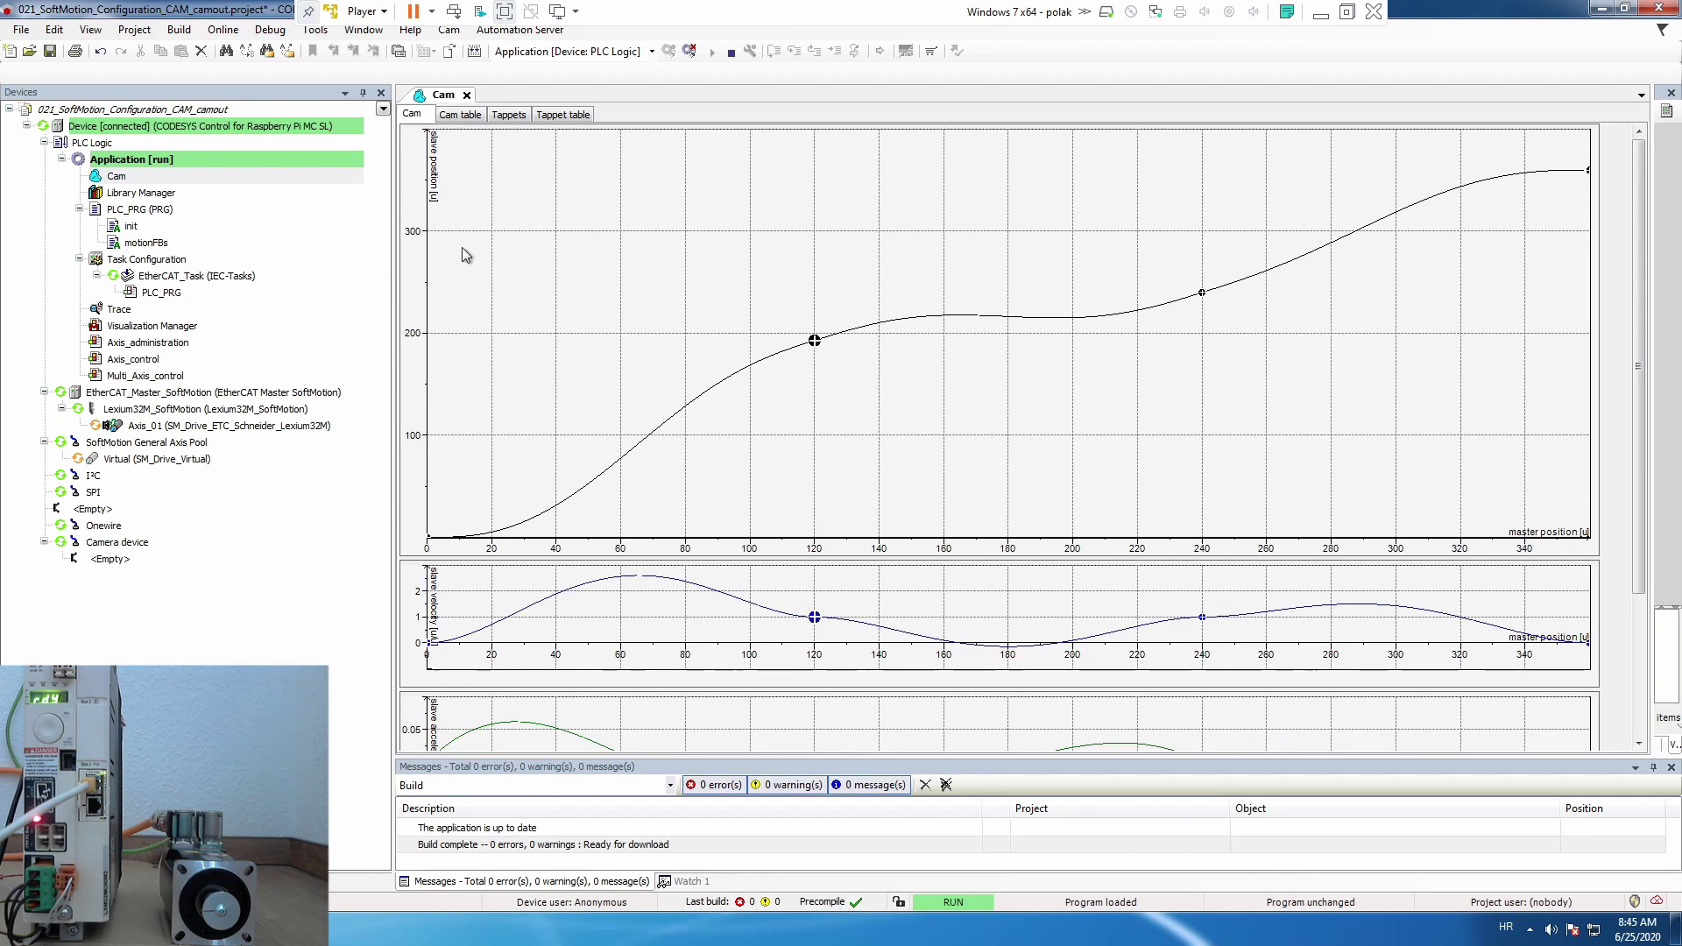
click(100, 51)
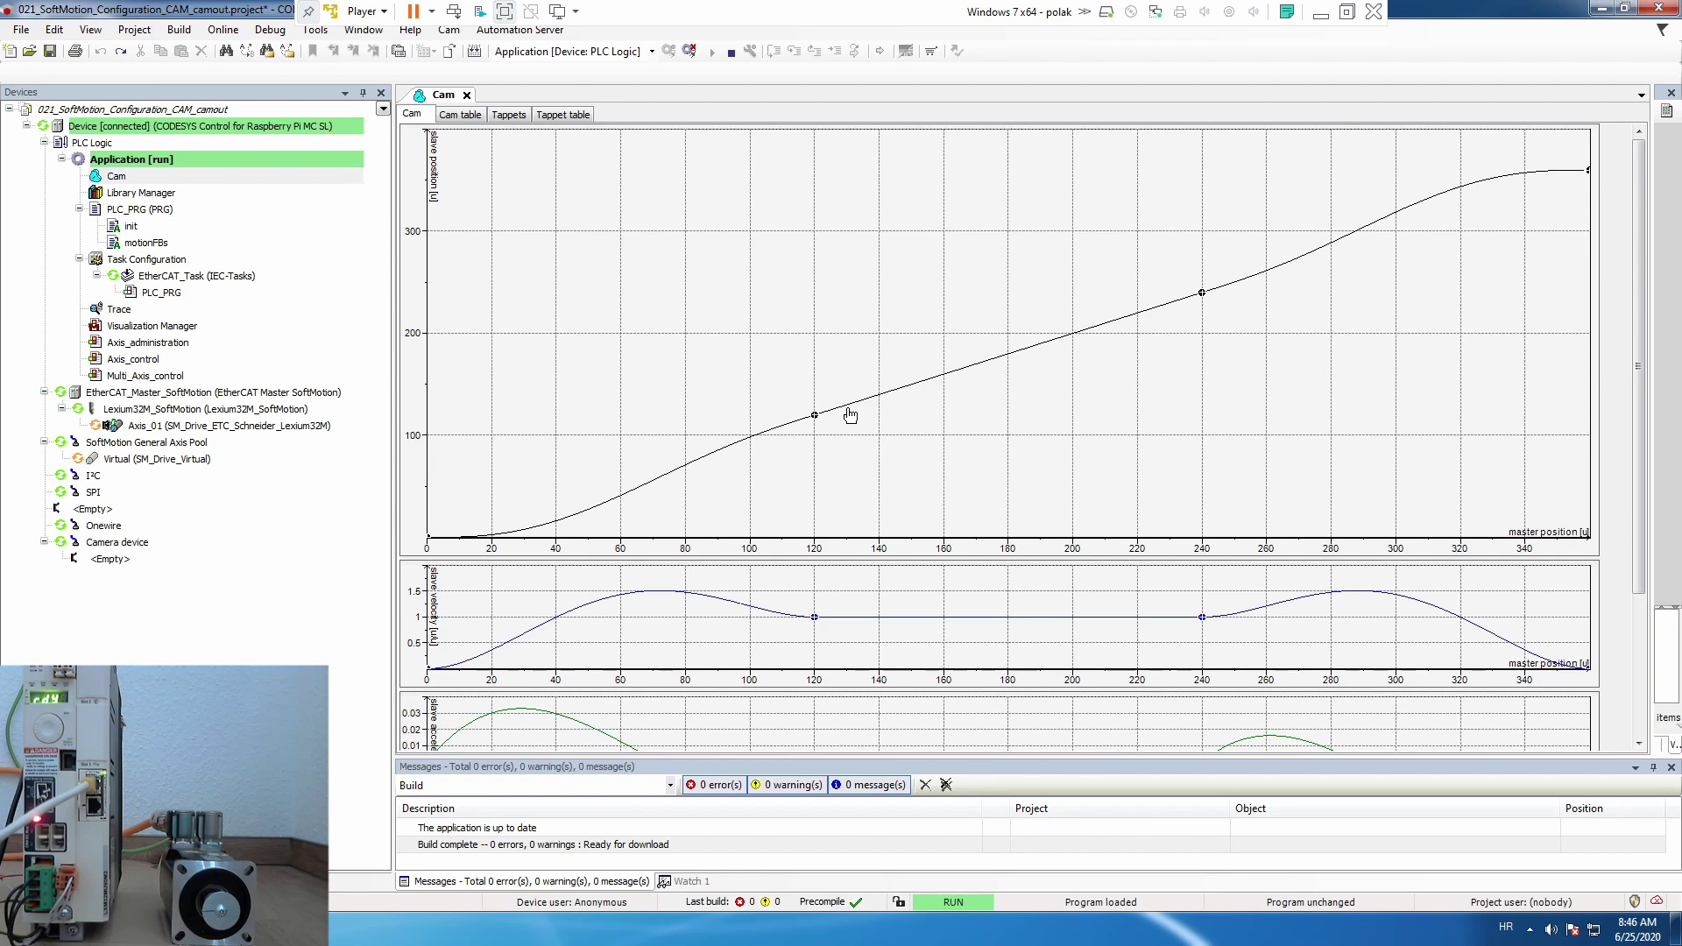
Step: Set the Y value of the cam table's end point at X 360 to 0 and show the resulting curve
click(469, 121)
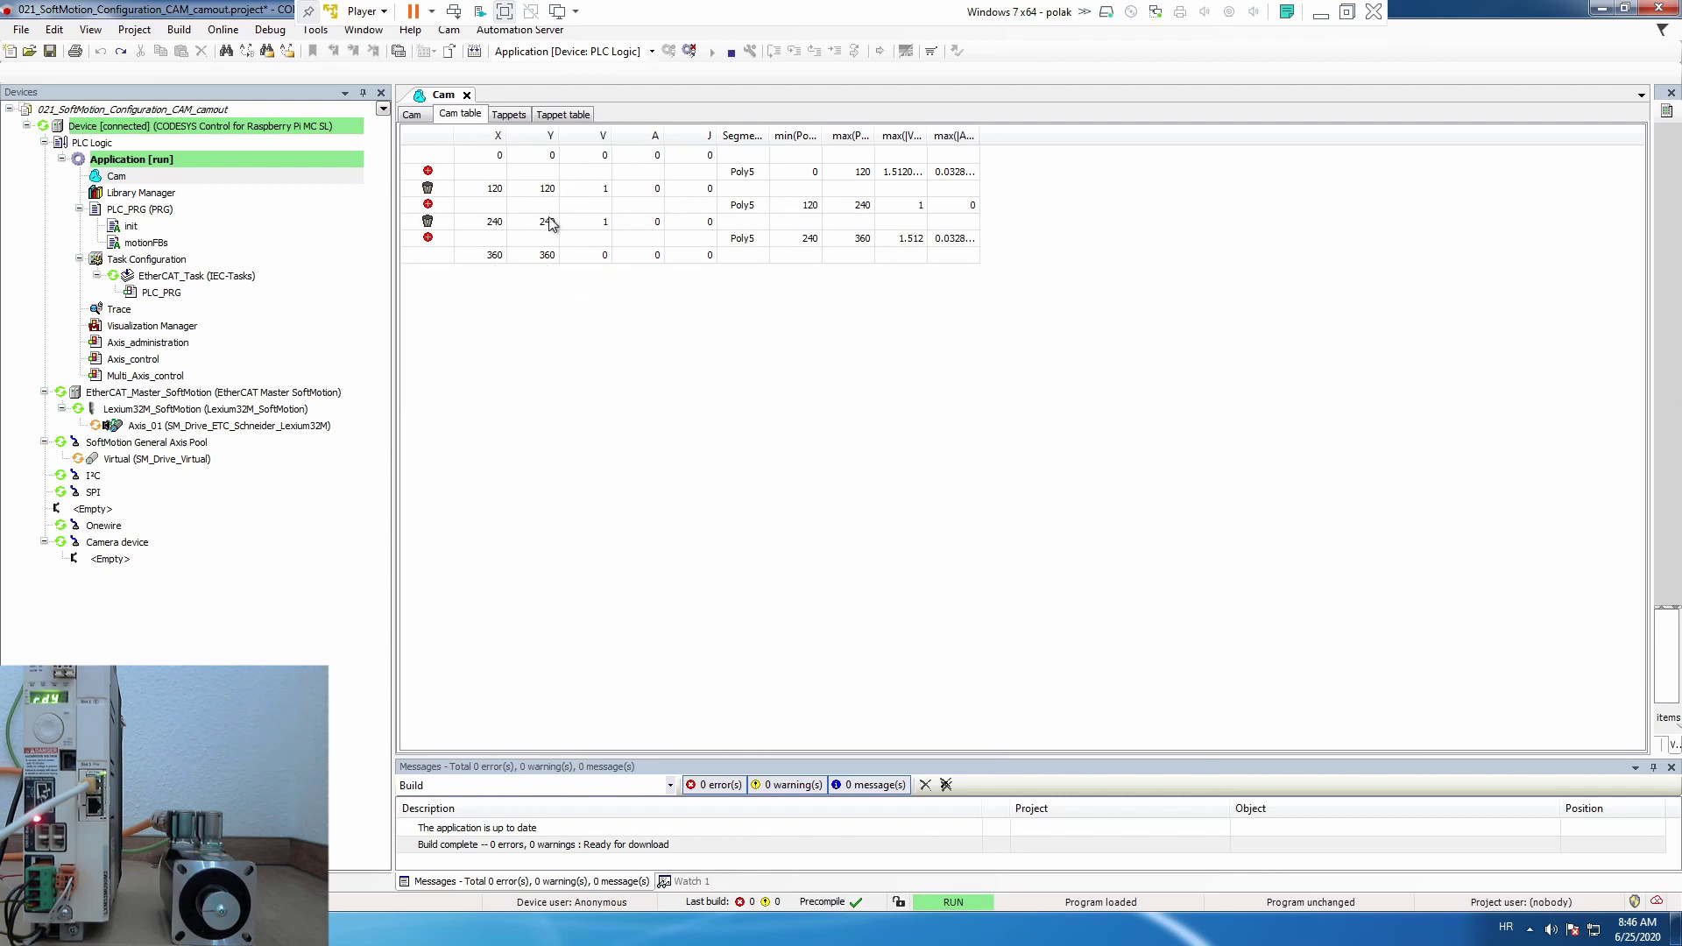
click(552, 262)
click(552, 261)
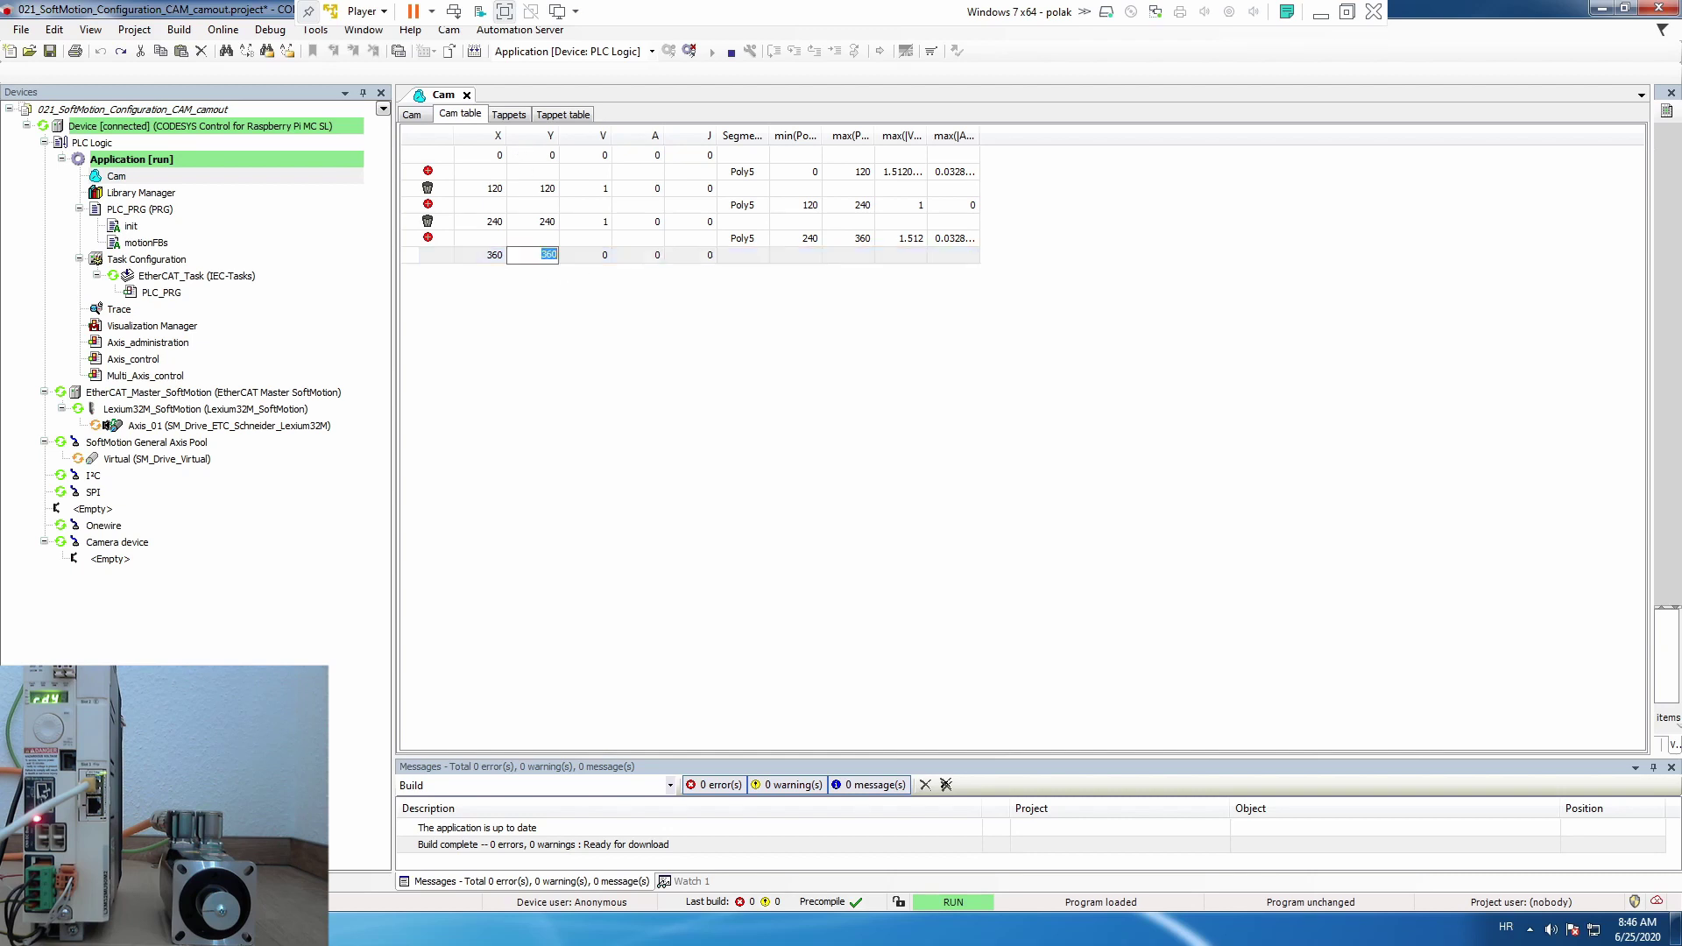
text(0)
key(Return)
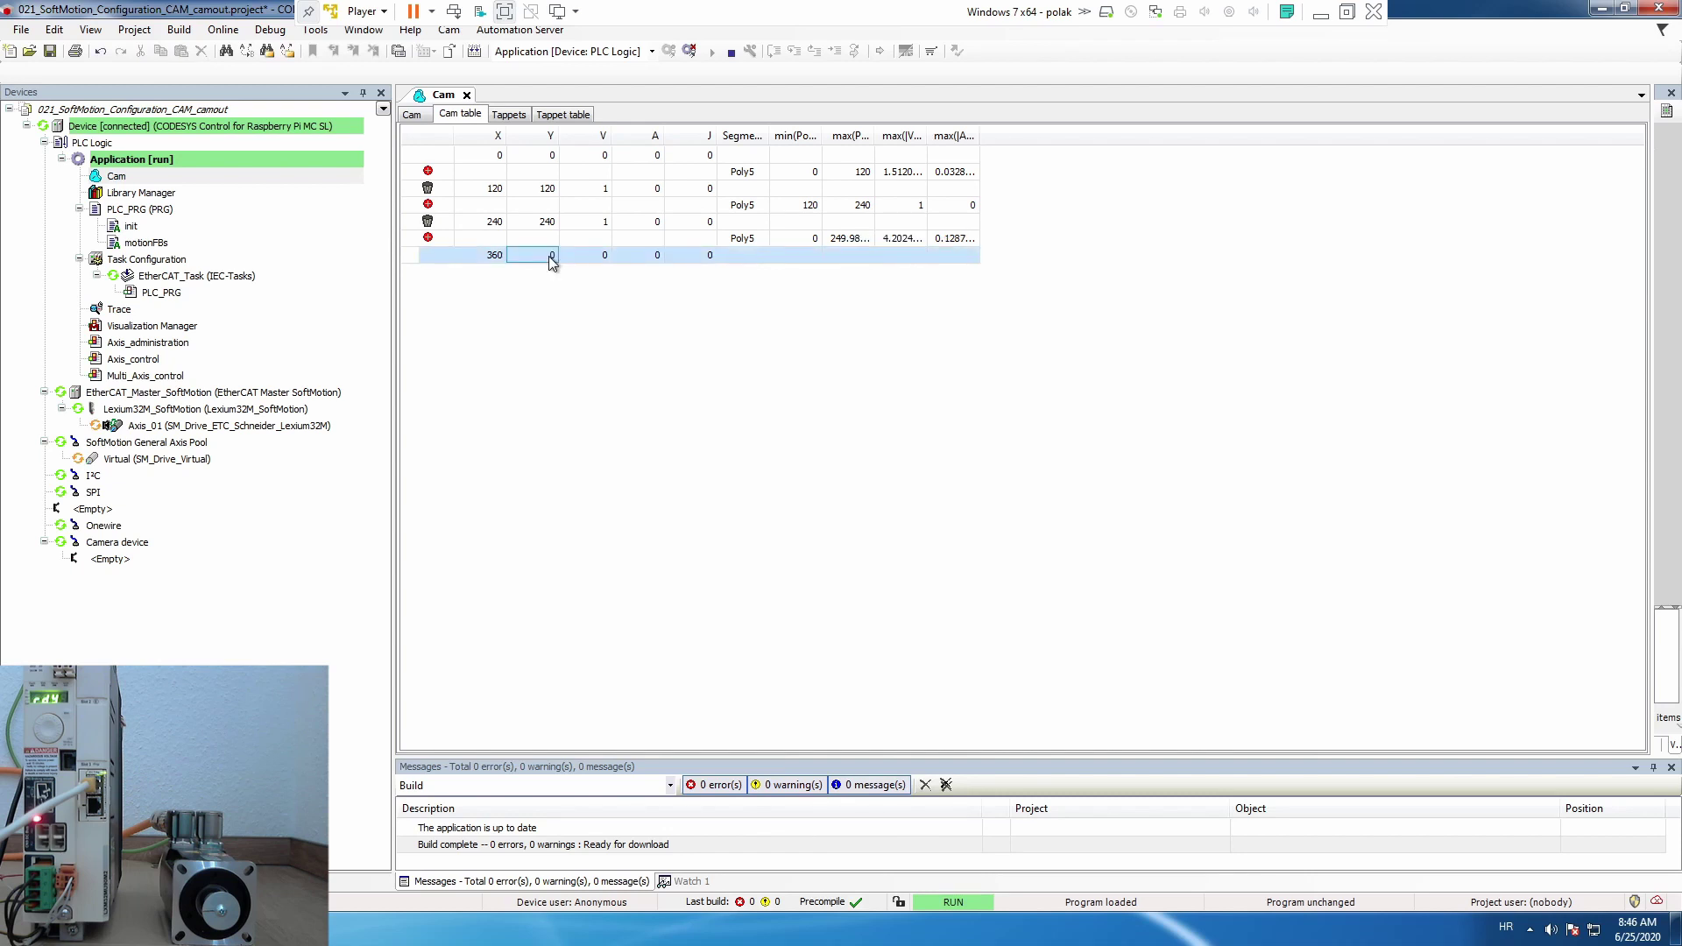
click(412, 115)
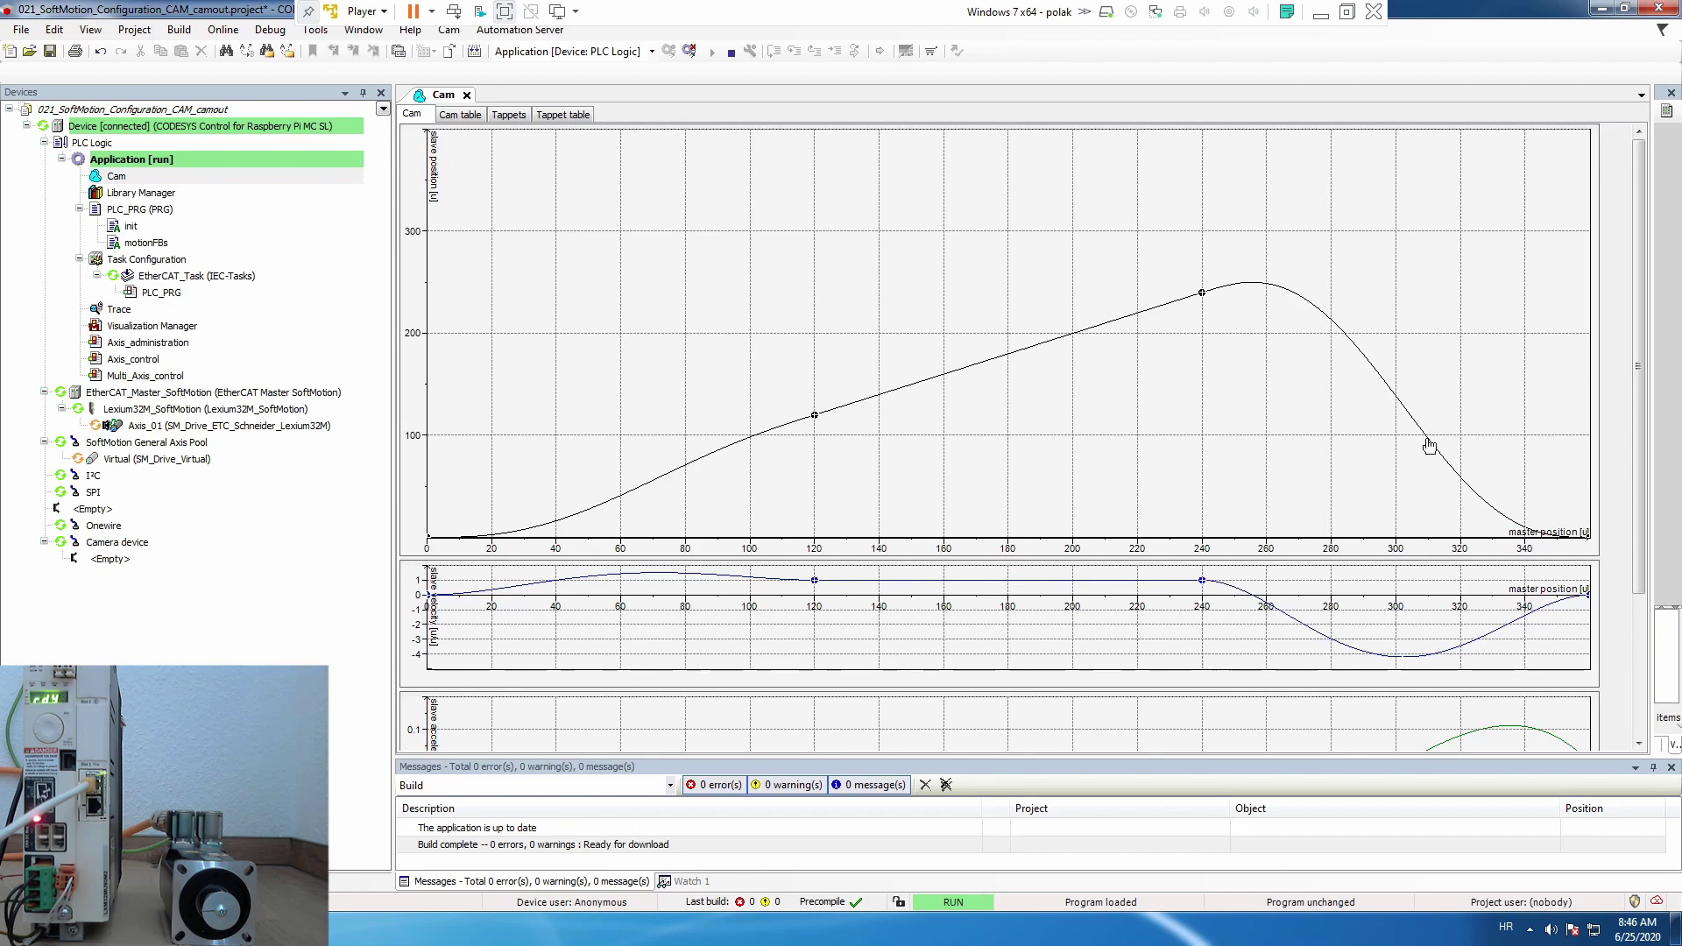
Step: Set the cam end point's Y value to 360 in the cam table and return to the curve
click(467, 119)
click(543, 257)
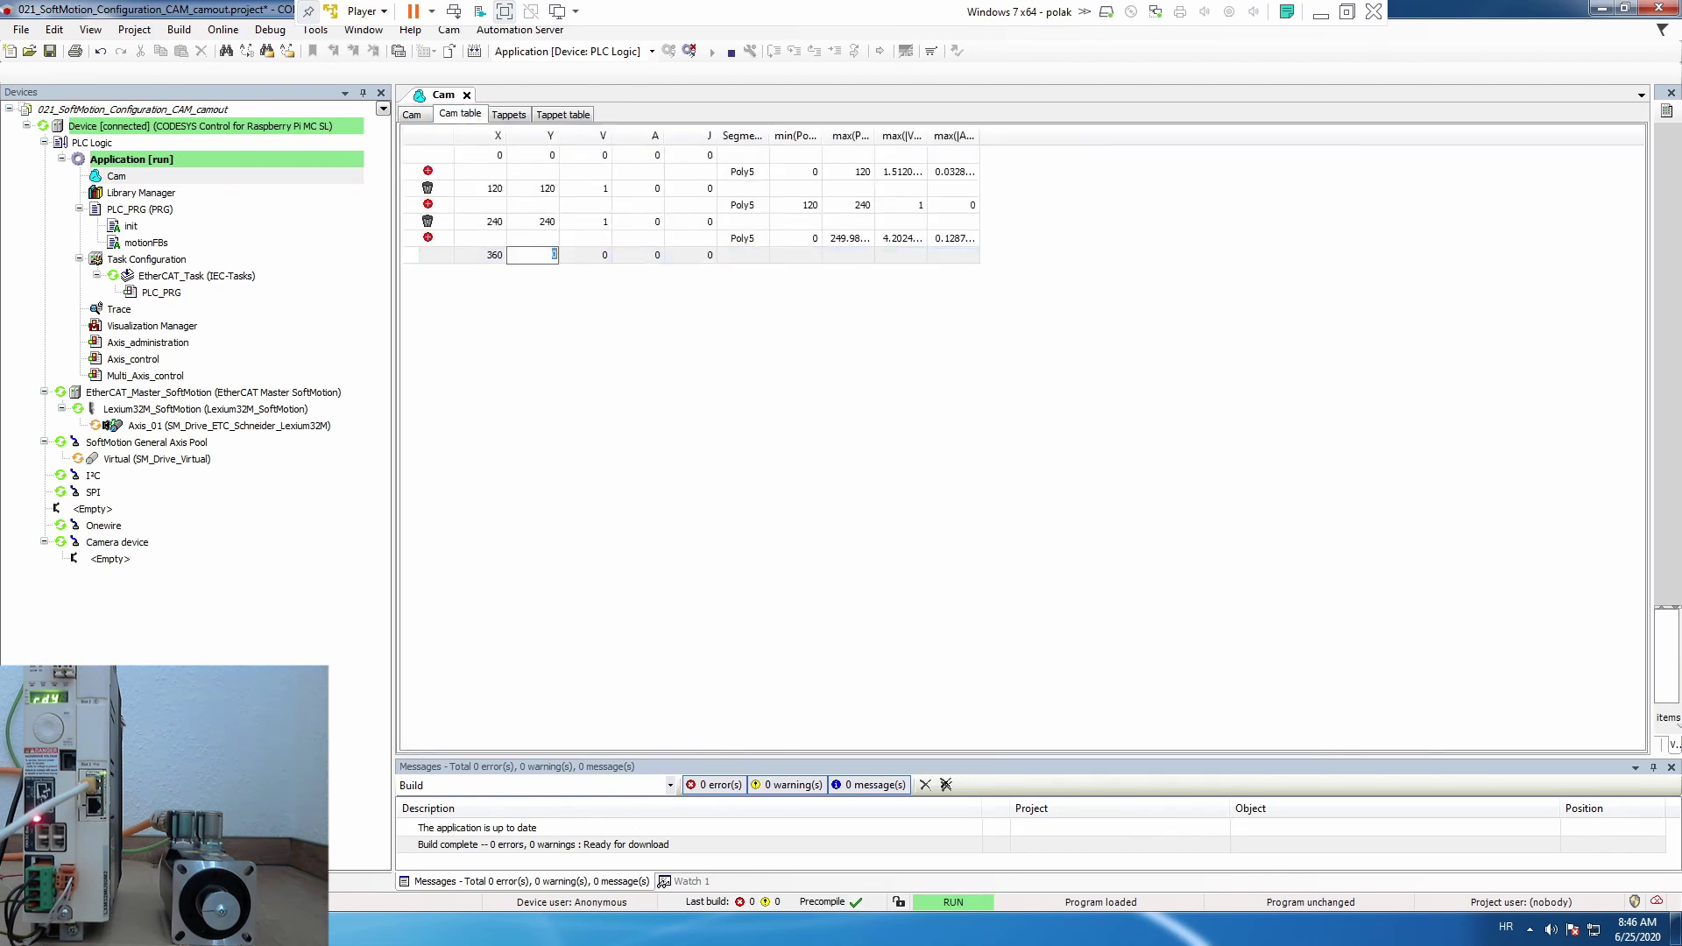
text(360)
key(Return)
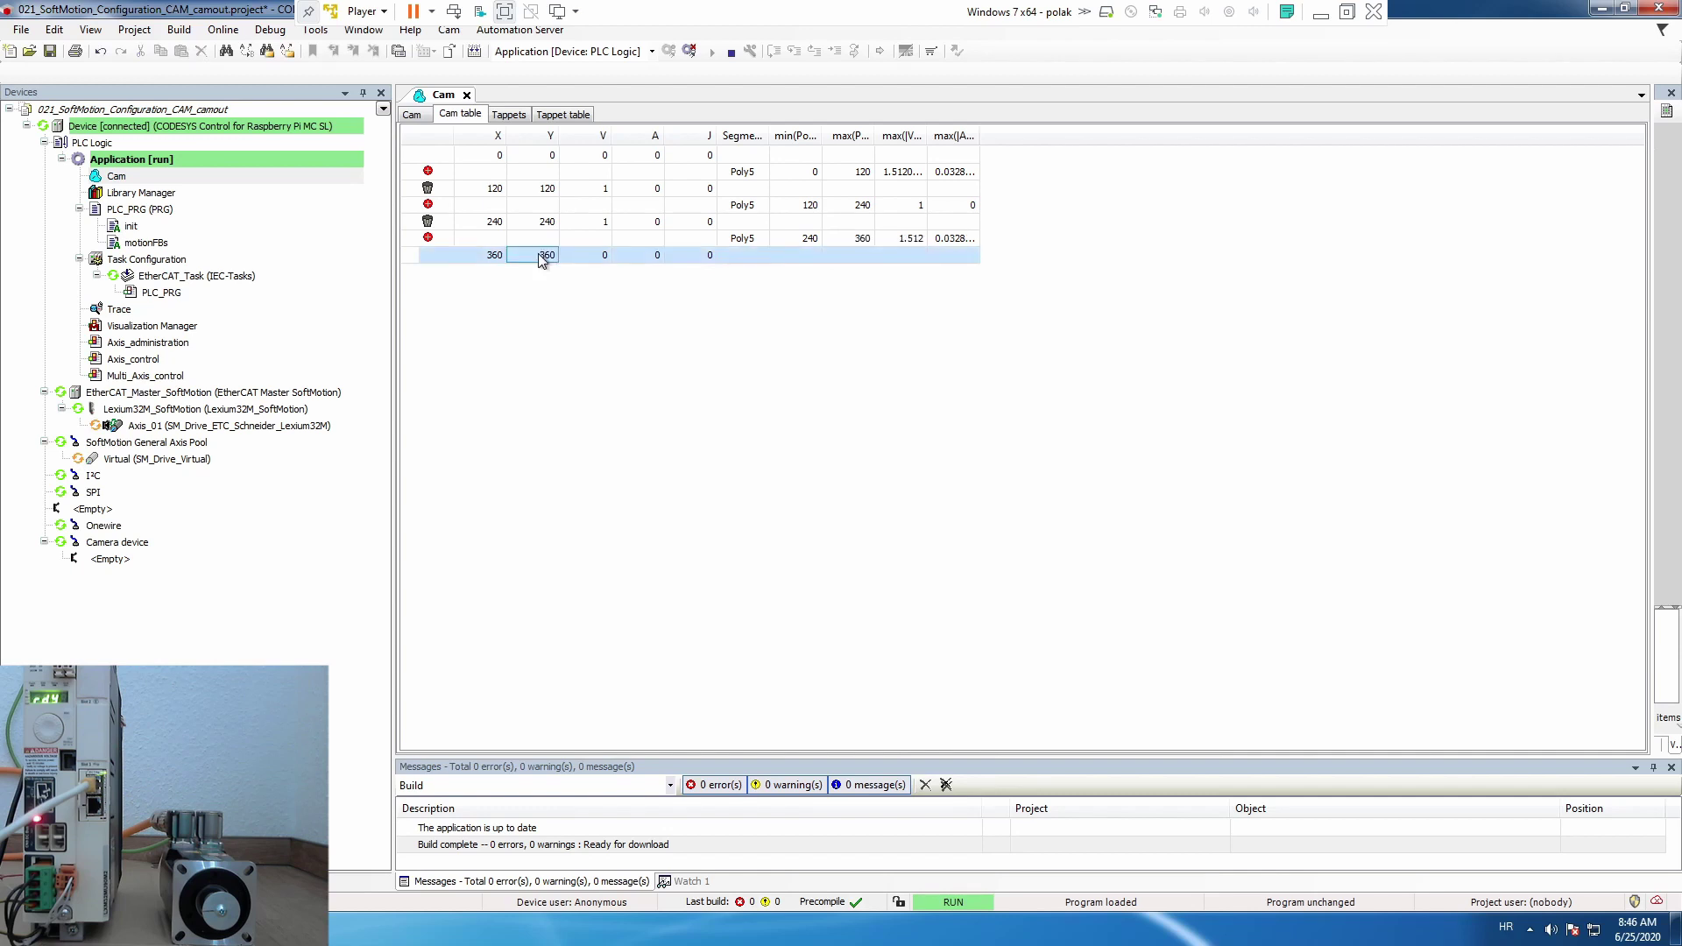
click(411, 116)
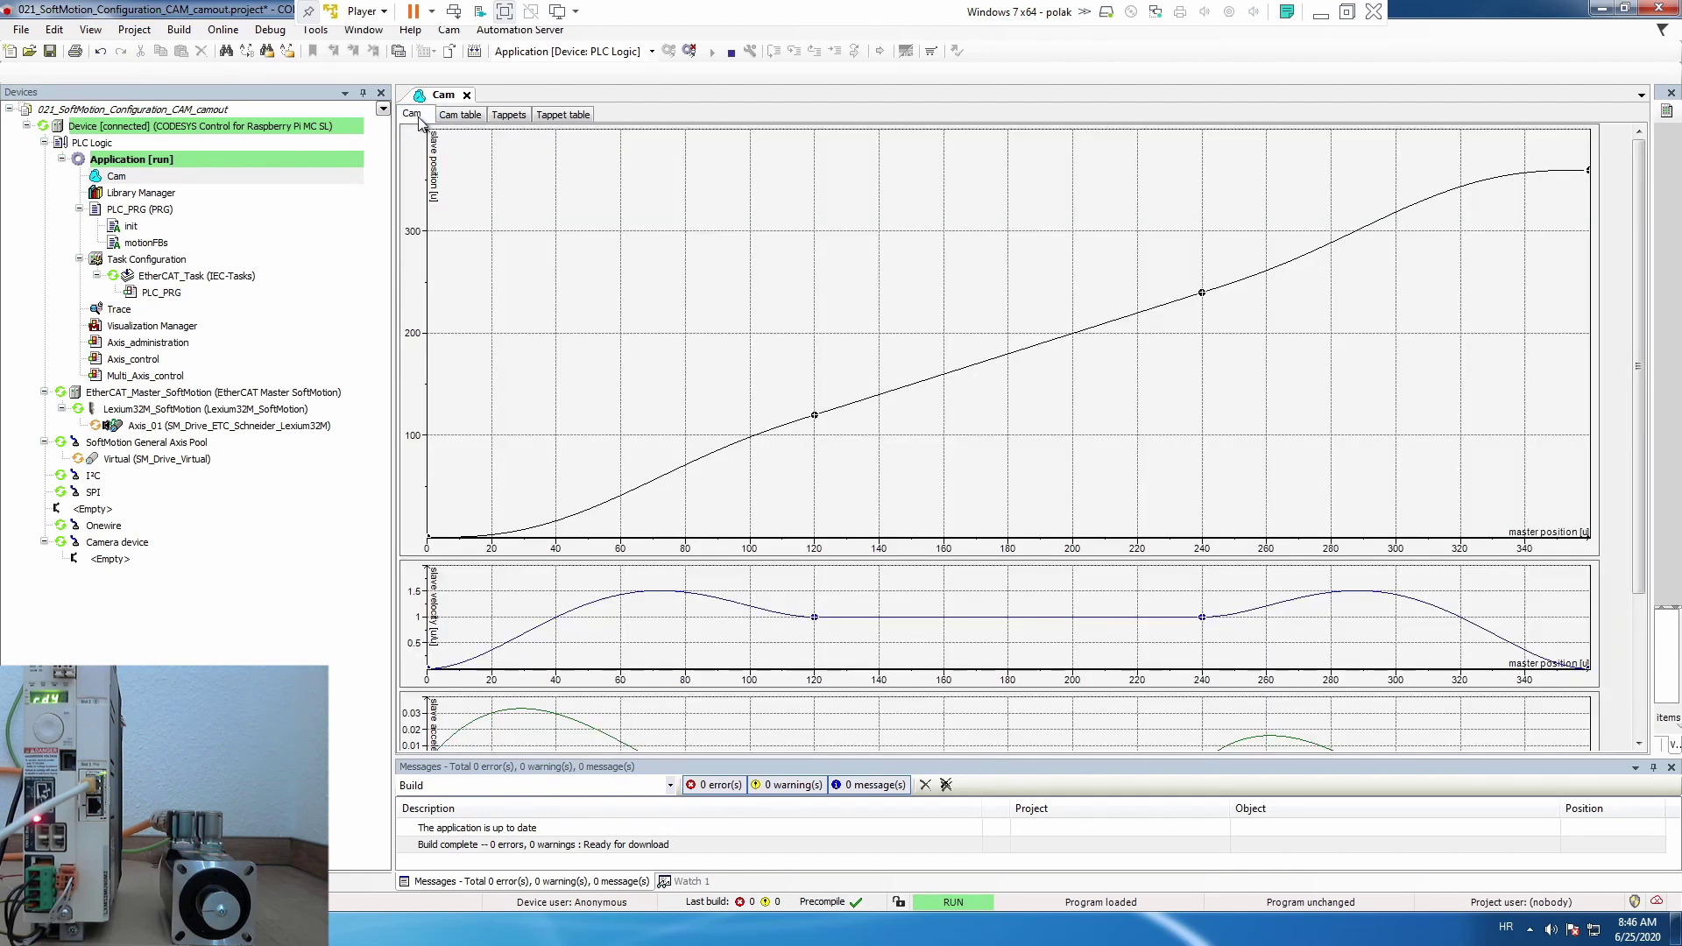
Step: Compare the cam table entries with the curve points at master positions 120 and 240
click(456, 116)
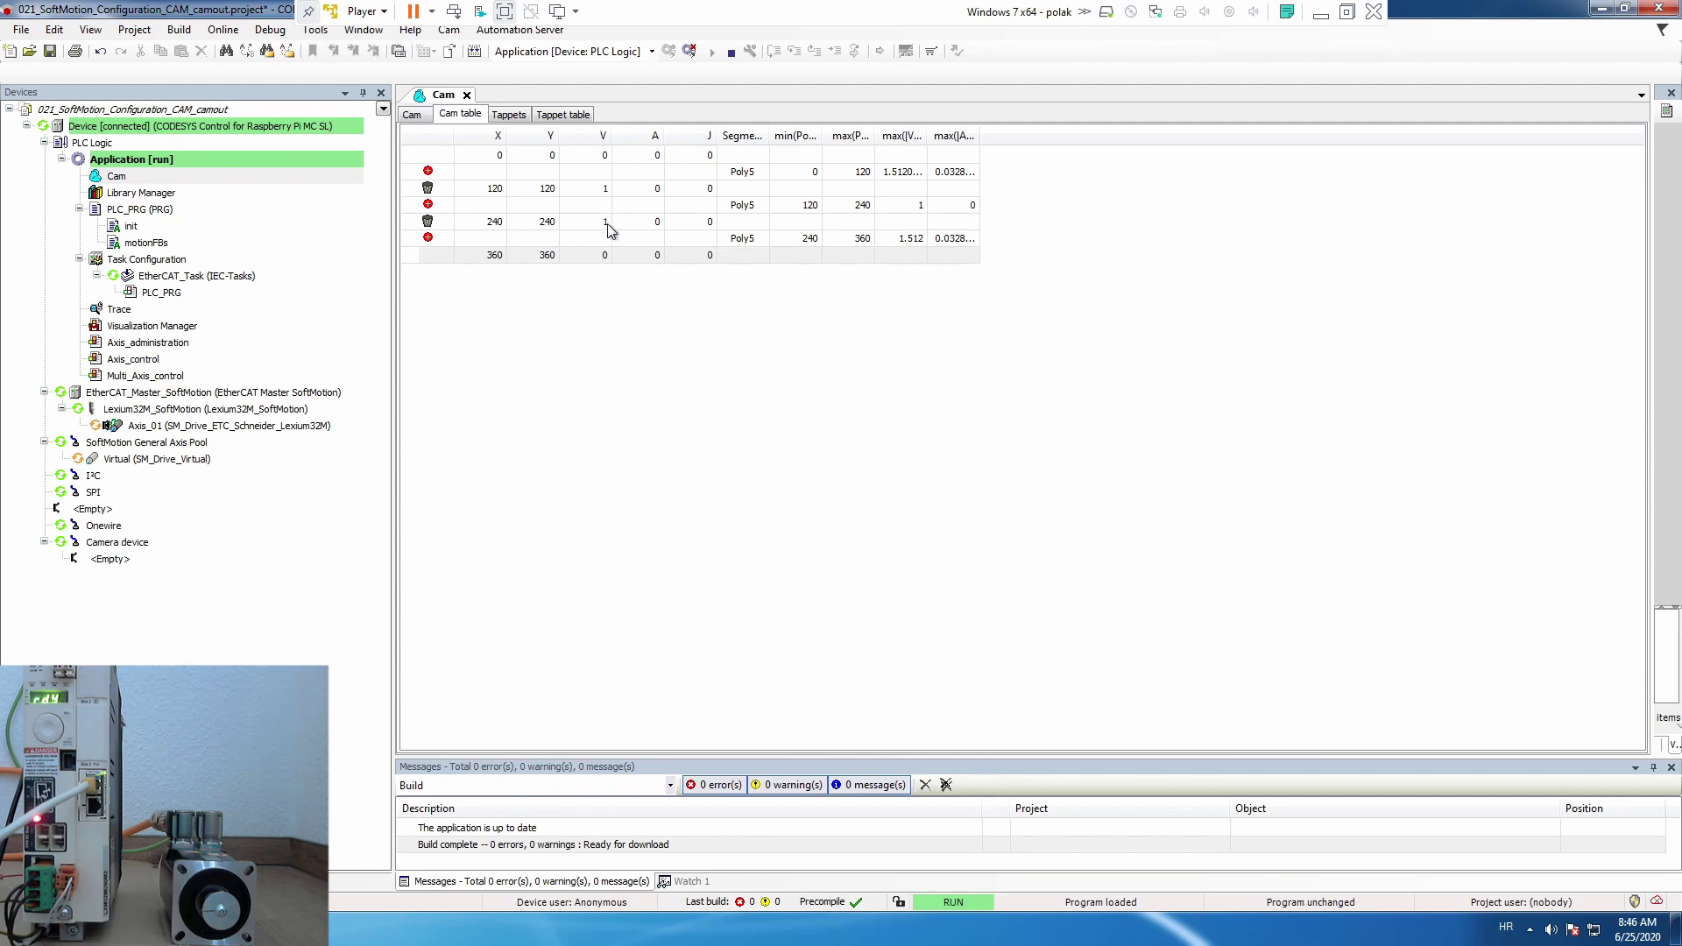
click(417, 116)
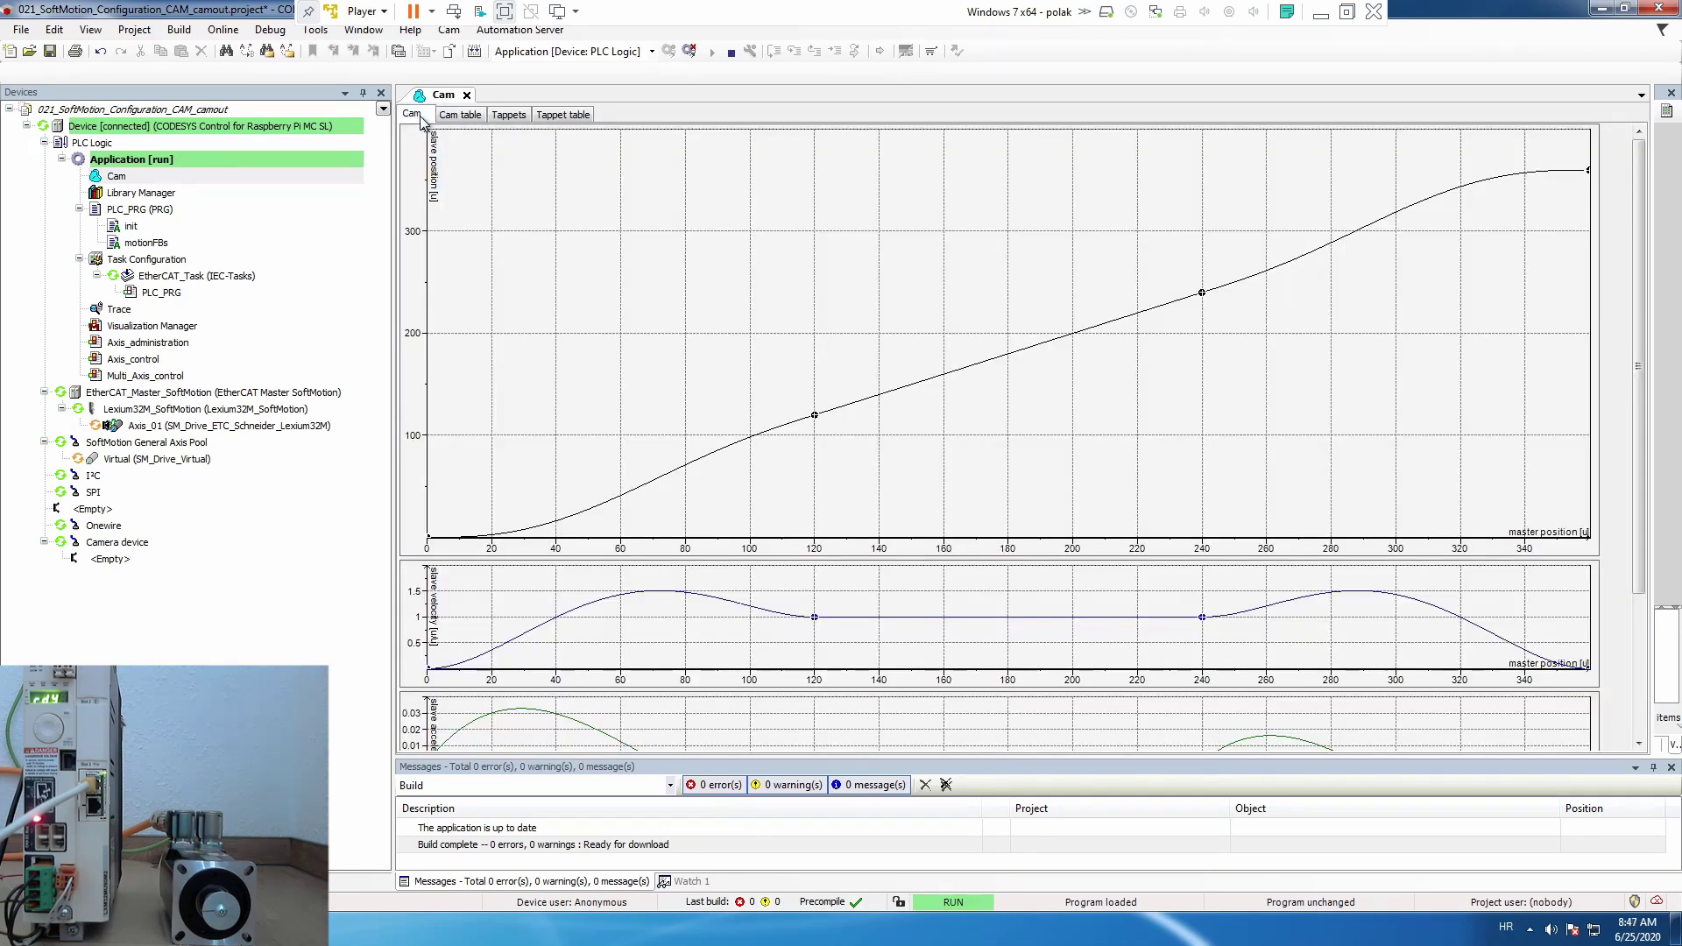
click(816, 418)
click(1202, 294)
Step: Display the cam's generated code and enlarge and reposition its window so the full lines and the cam table are readable
click(462, 115)
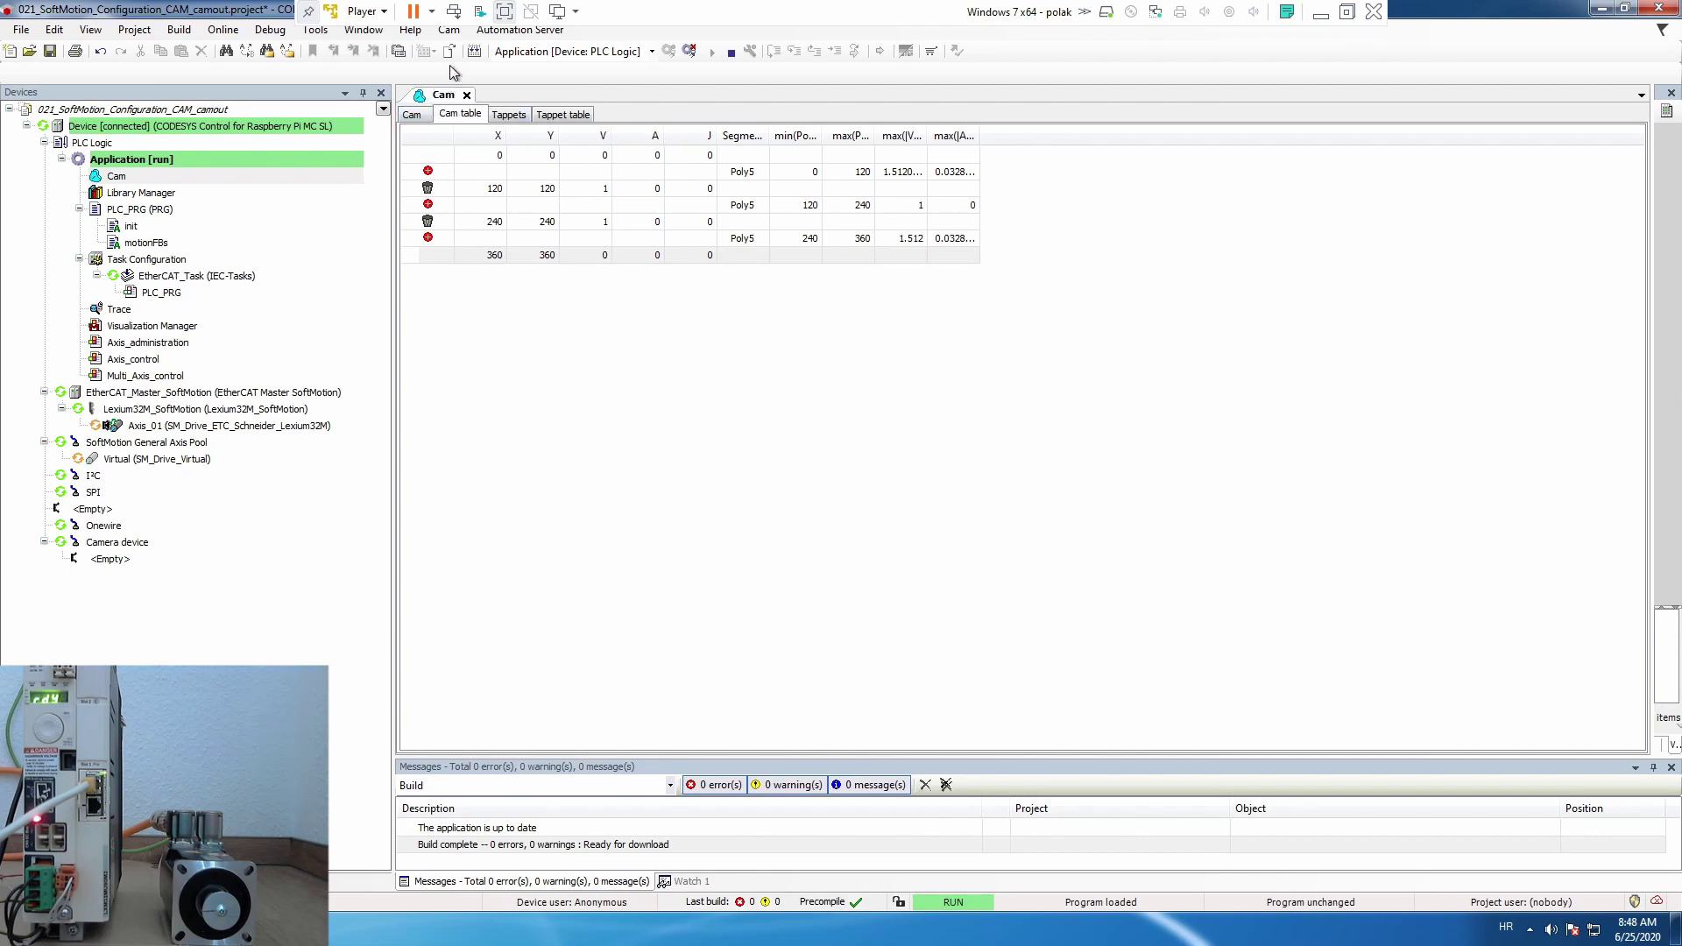
click(449, 31)
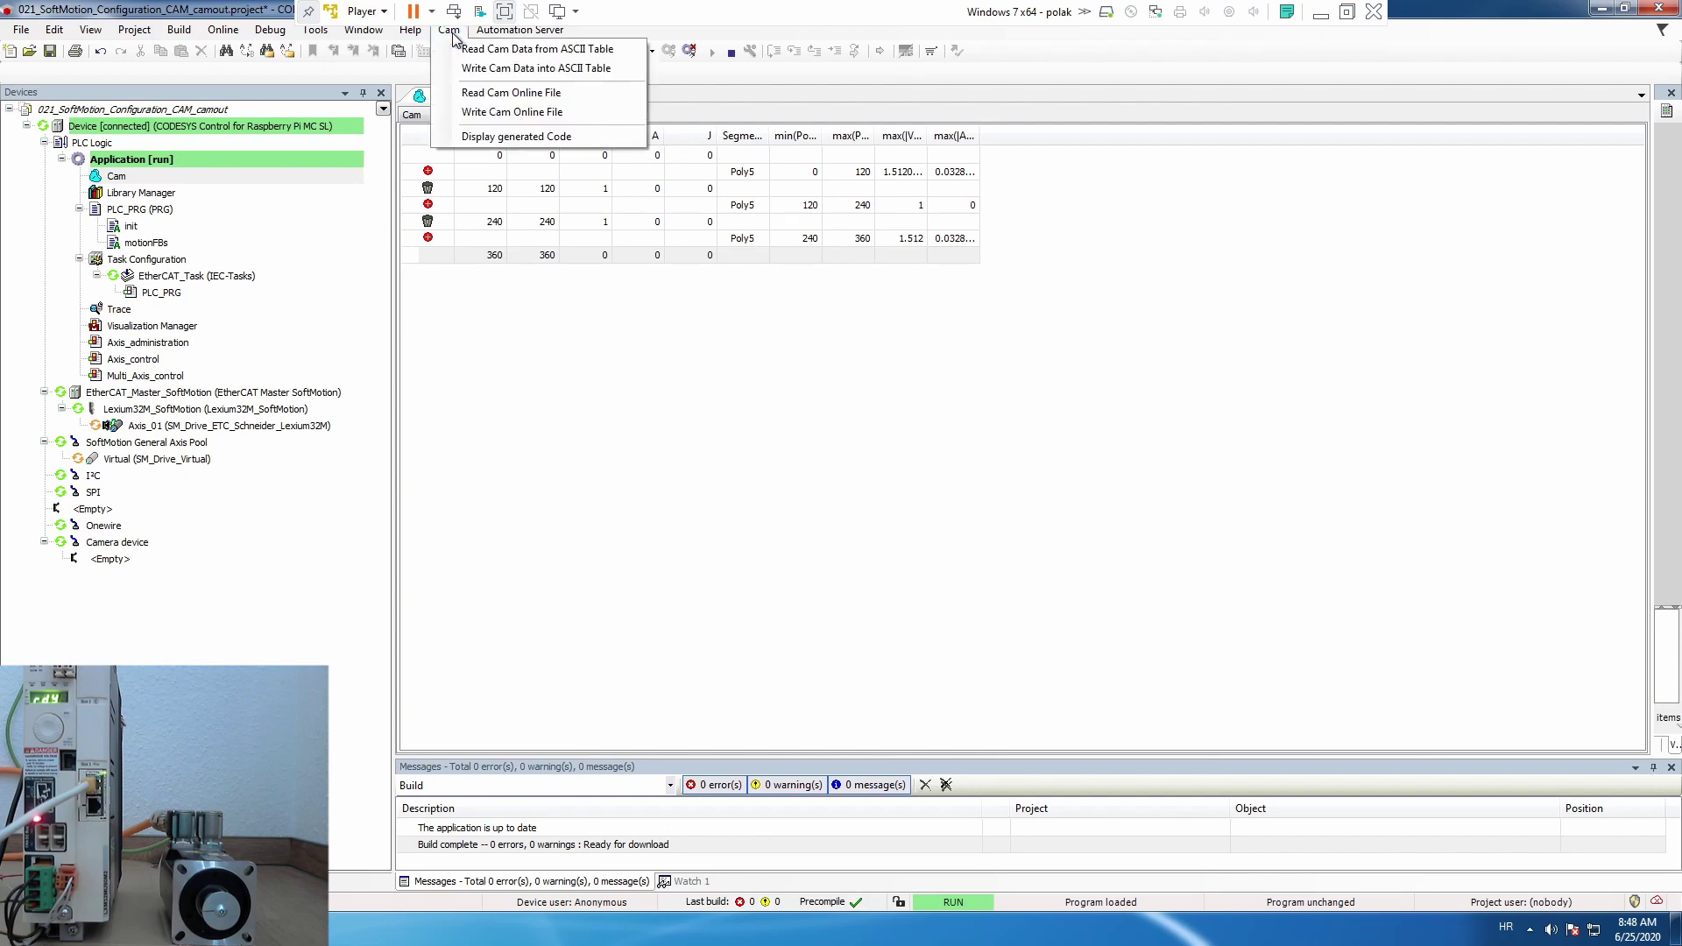
click(546, 137)
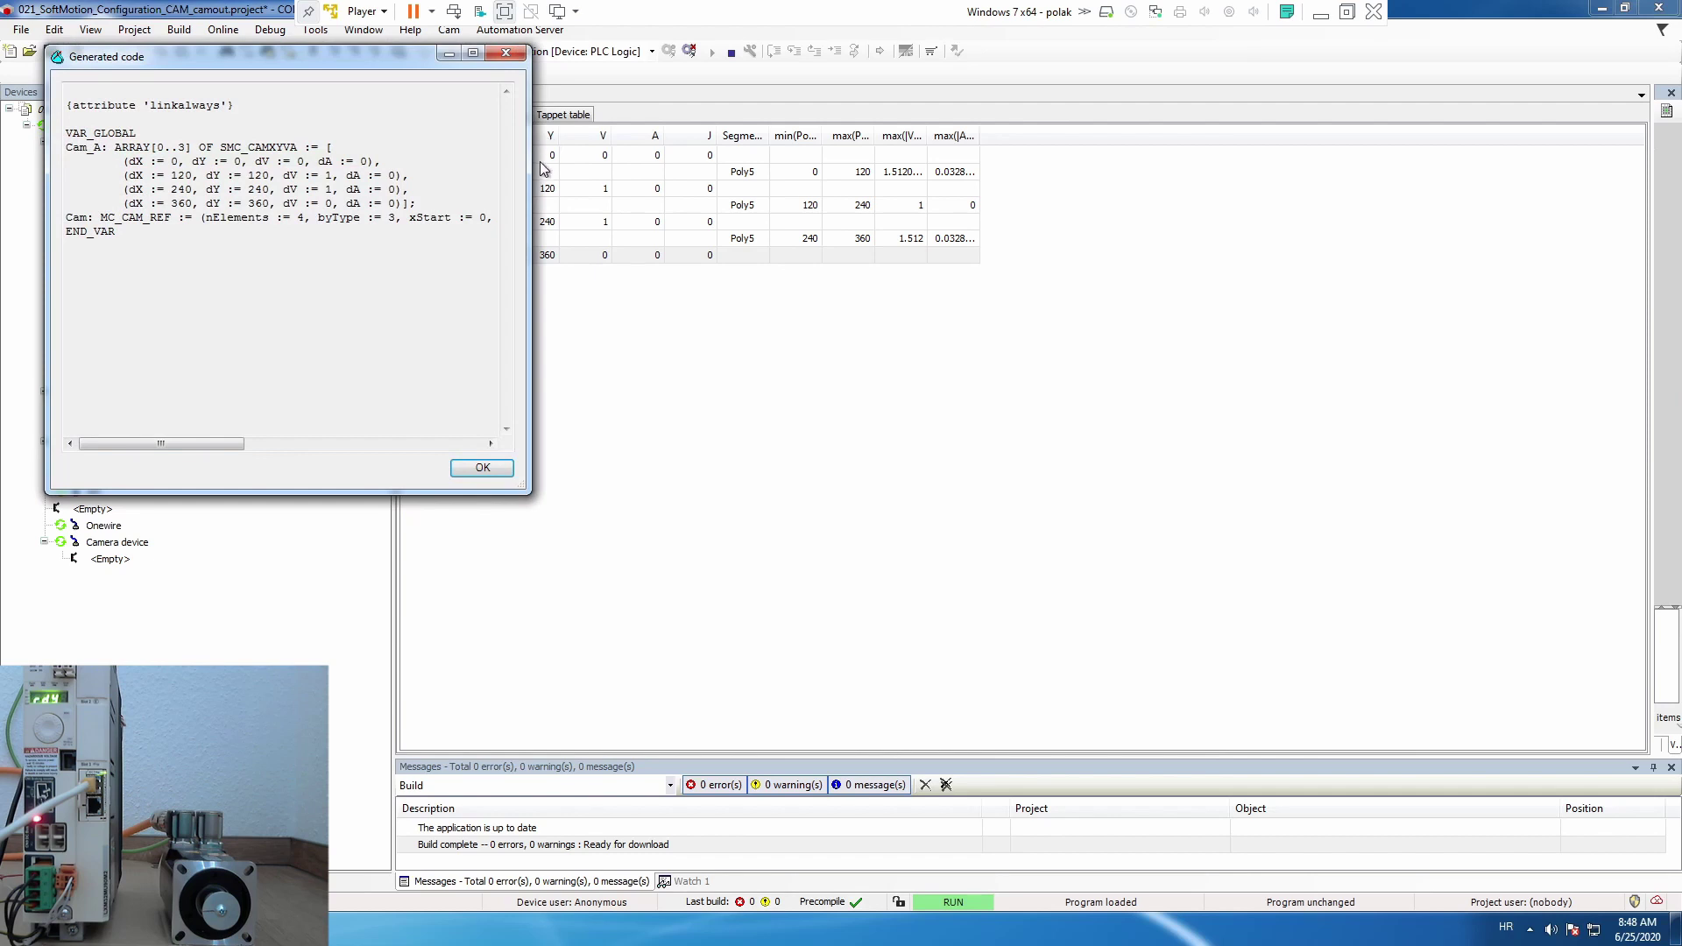
drag(530, 202, 1354, 246)
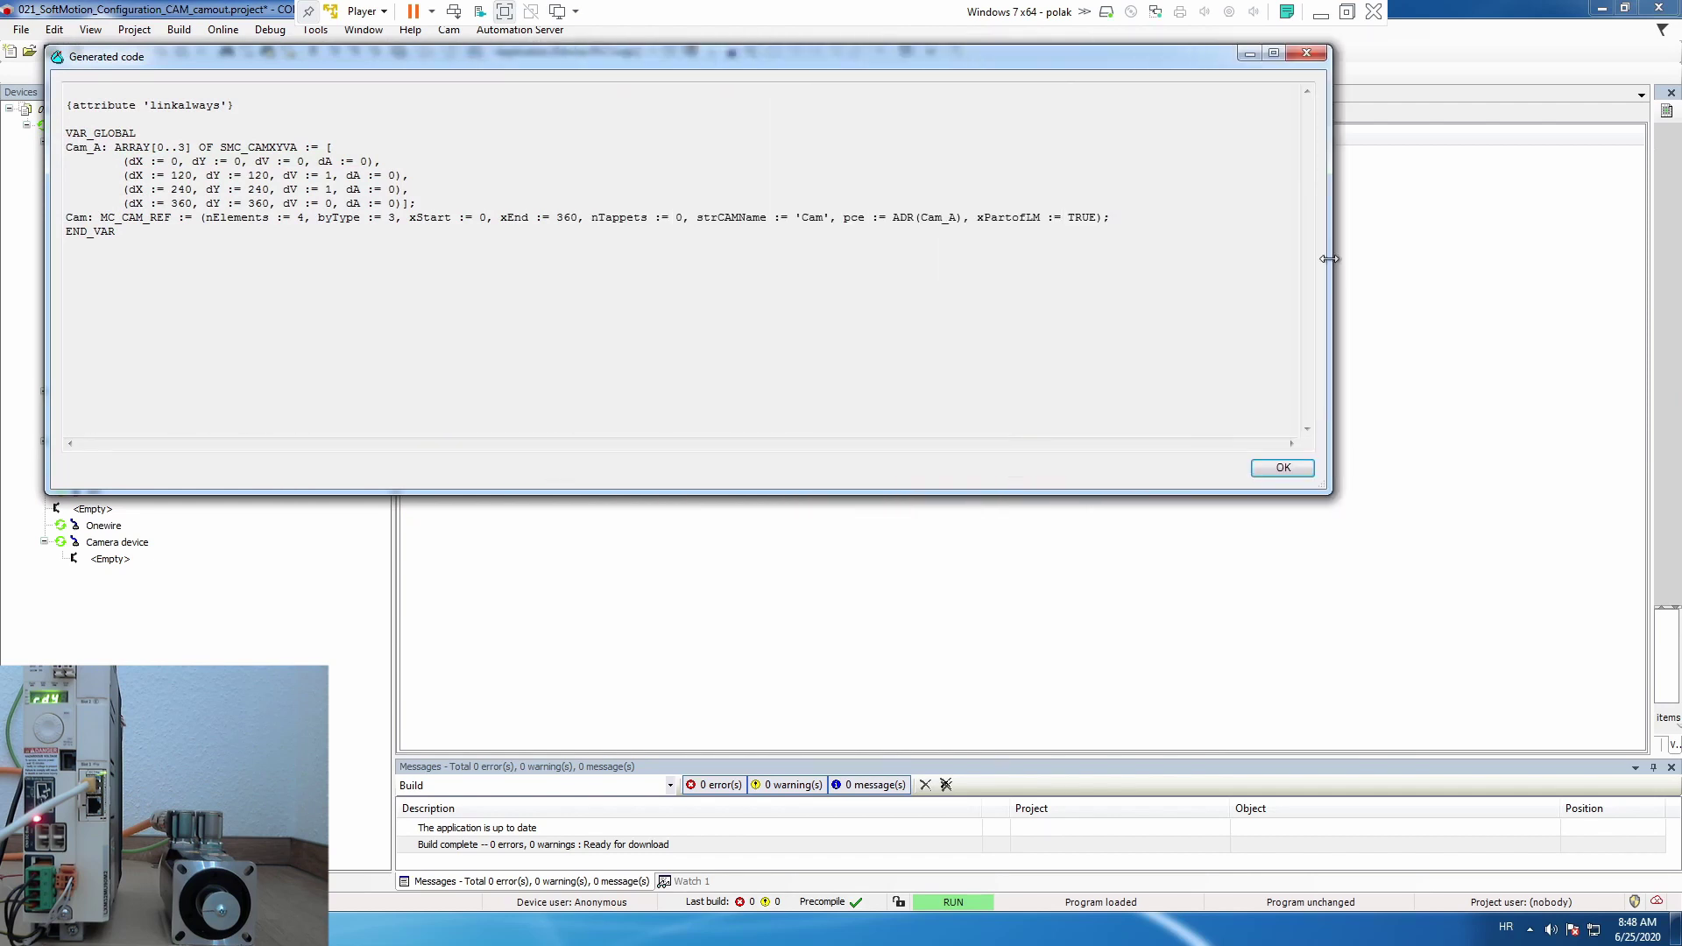
drag(1056, 58, 1187, 296)
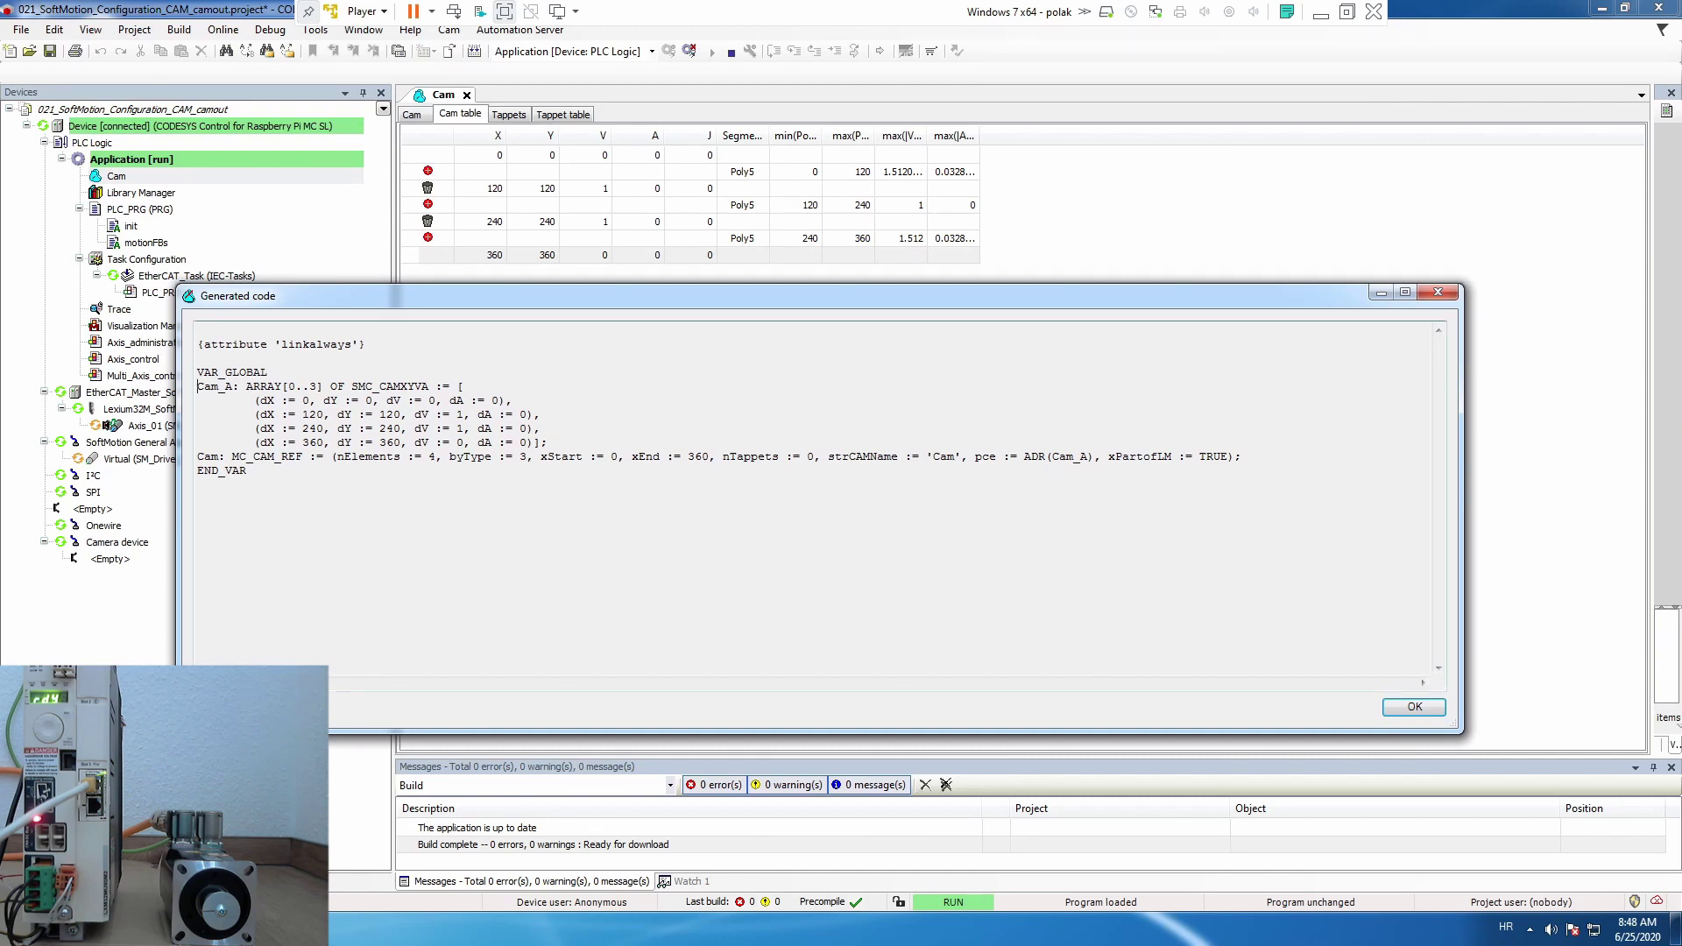
Step: Examine the Cam_A array and the Cam MC_CAM_REF declaration in the generated code, including its ADR(Cam_A) pointer, and close the window
drag(198, 387, 550, 442)
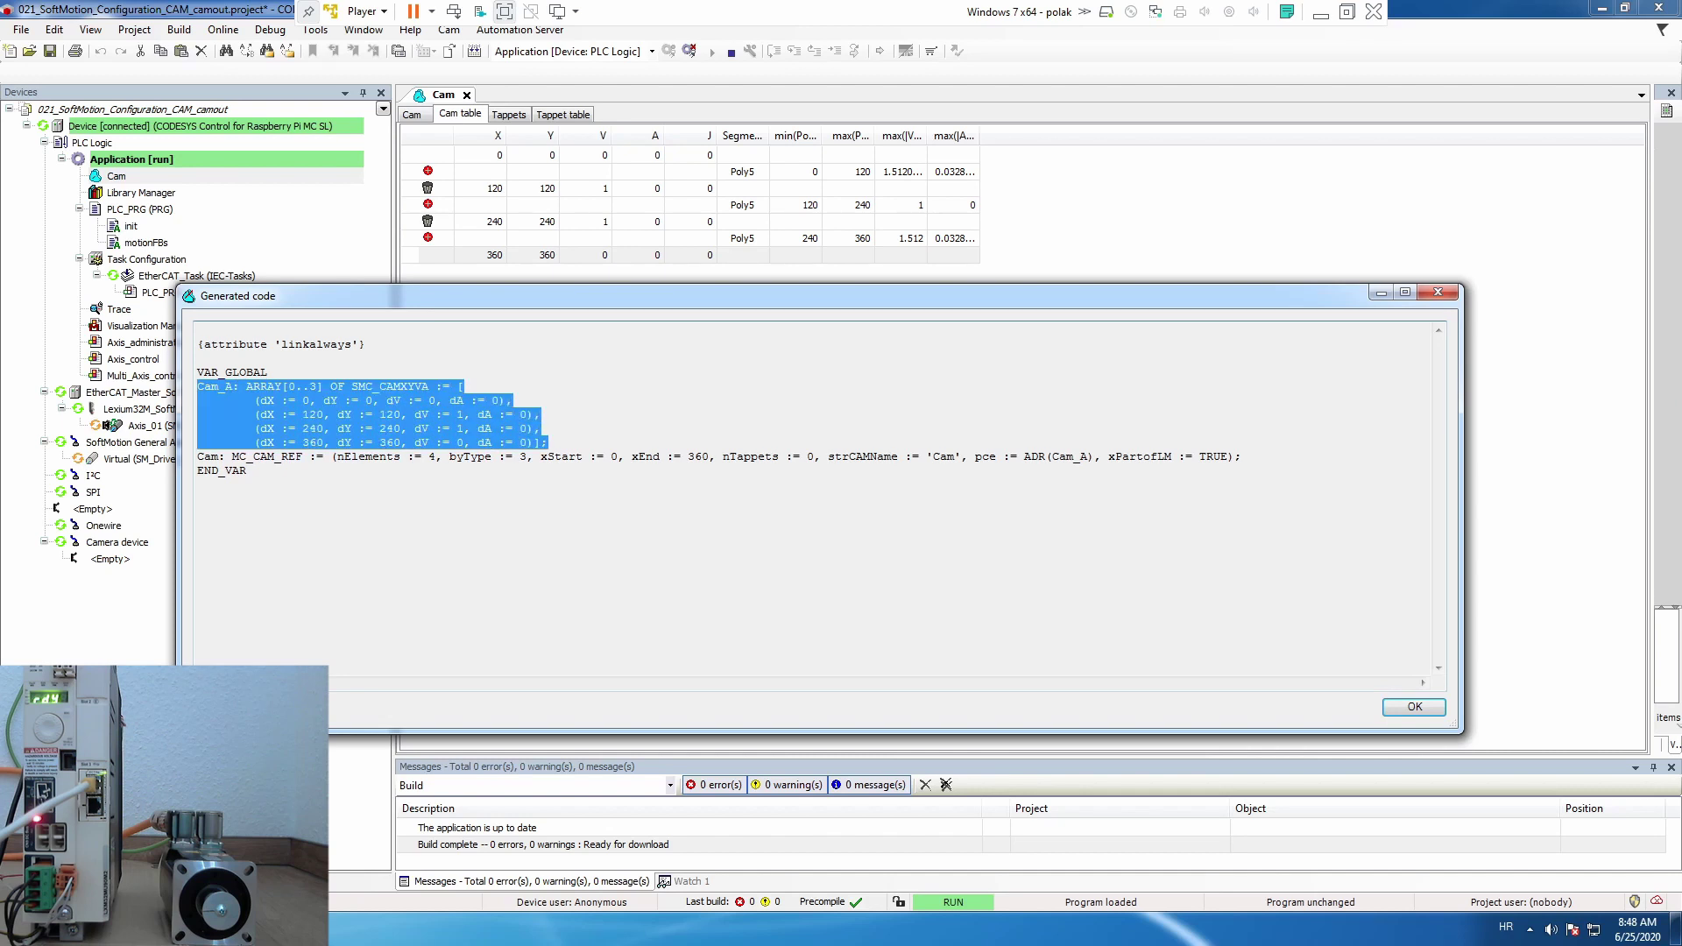
click(198, 457)
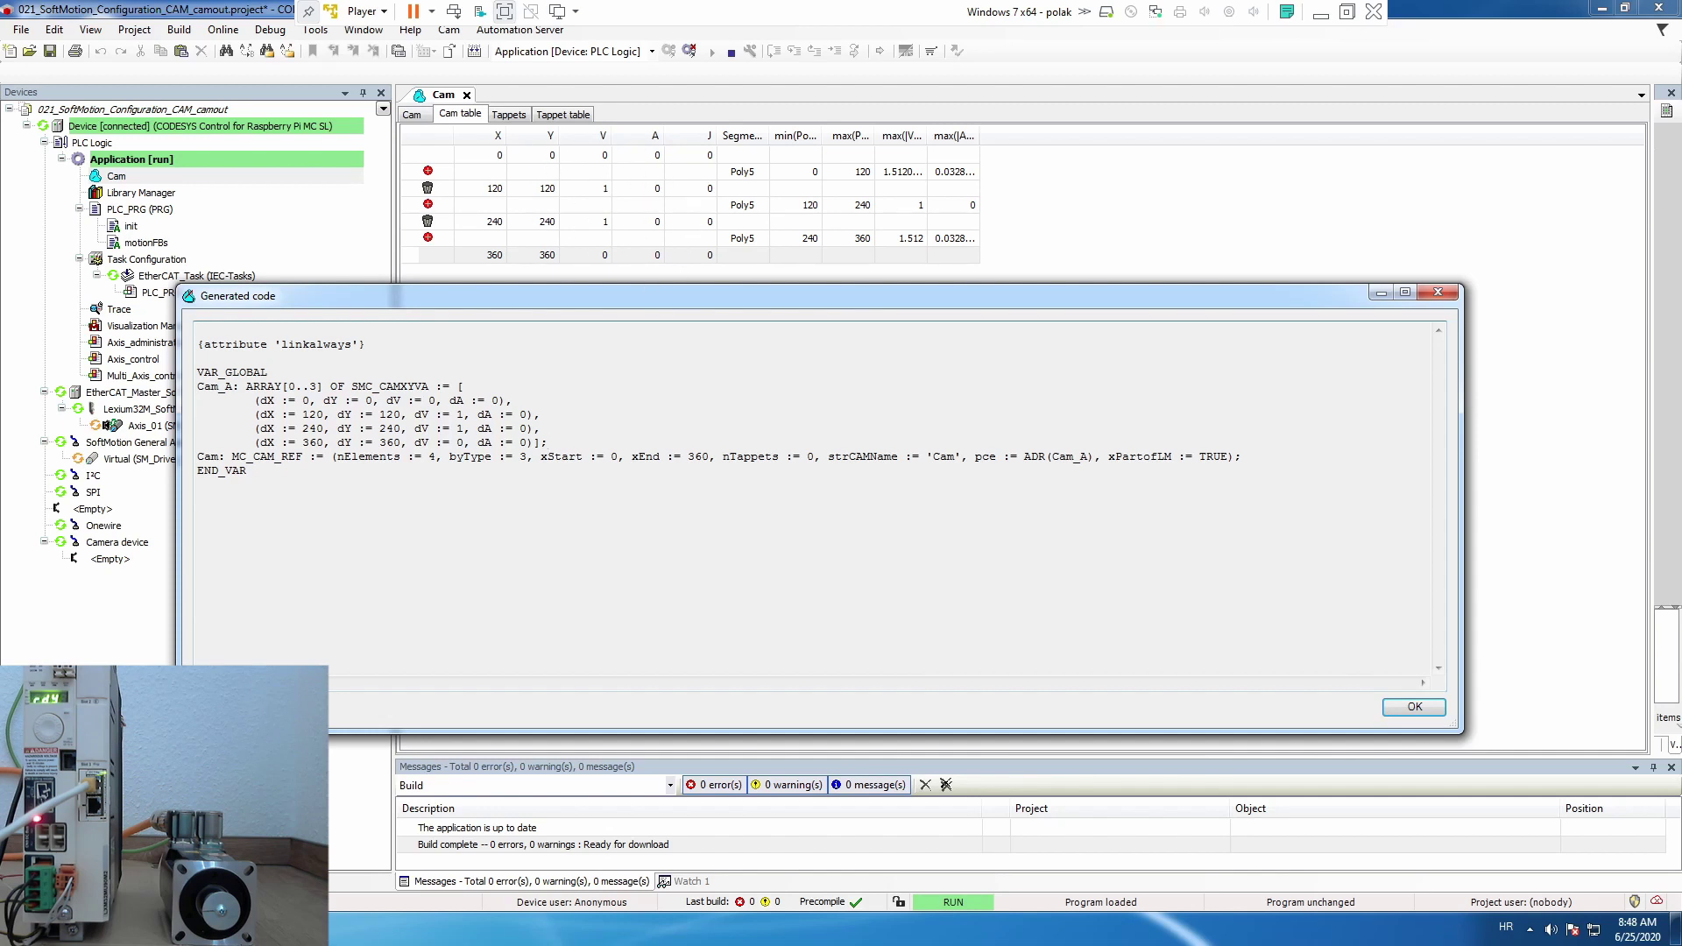
drag(233, 457, 247, 470)
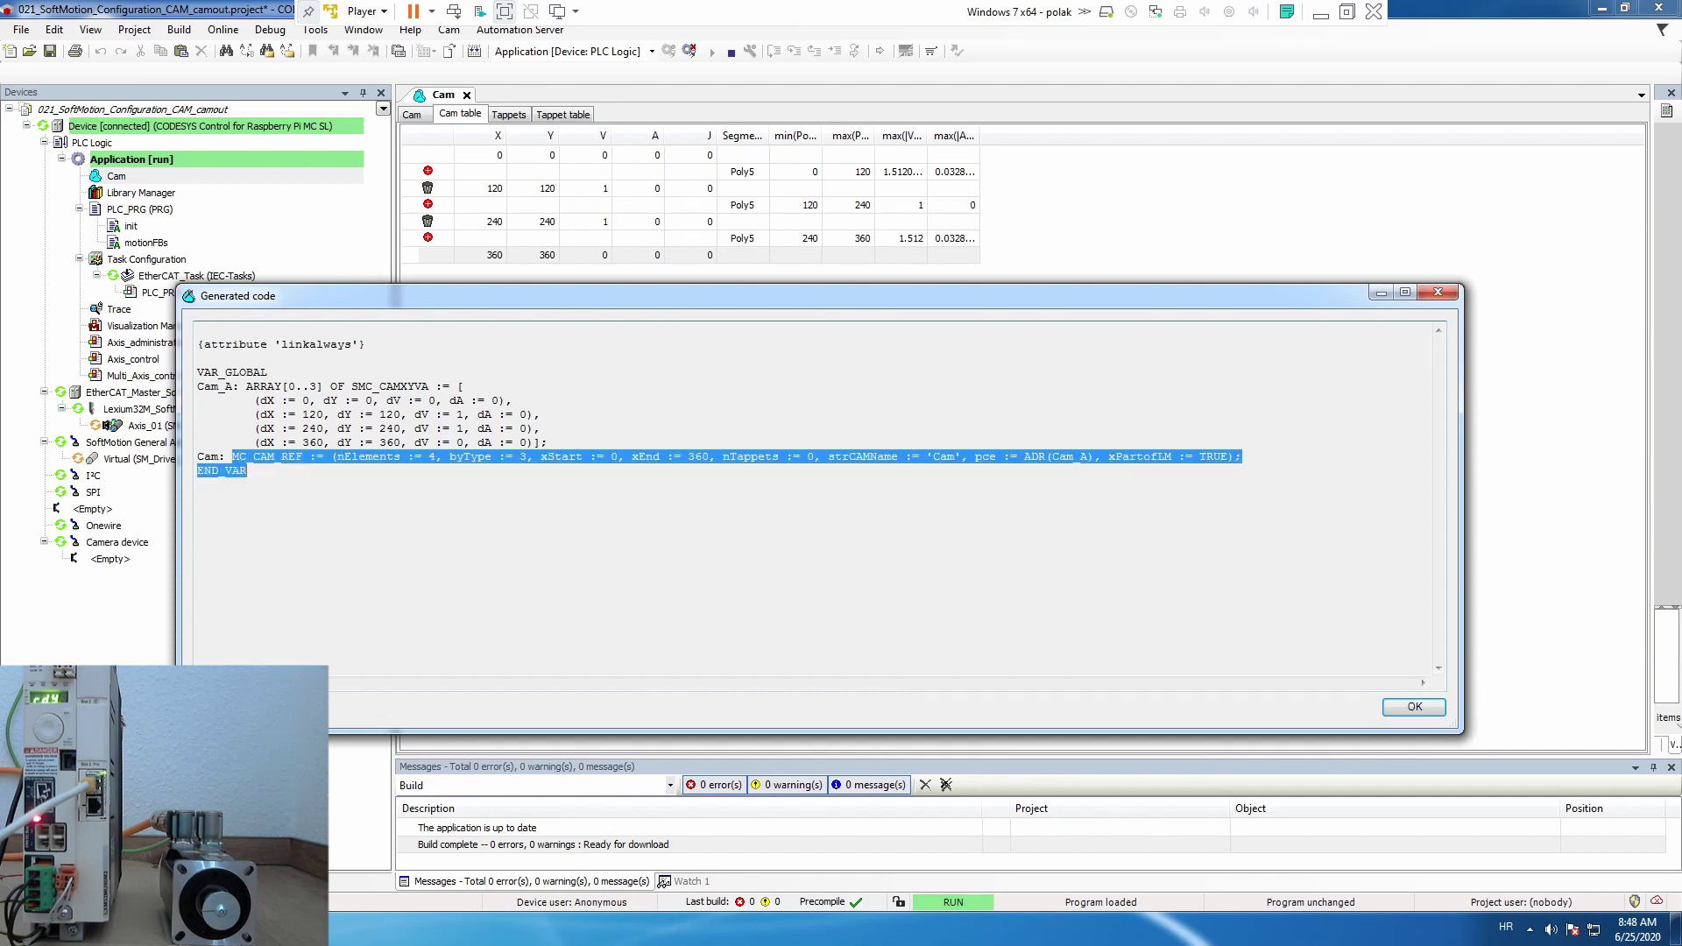
click(344, 456)
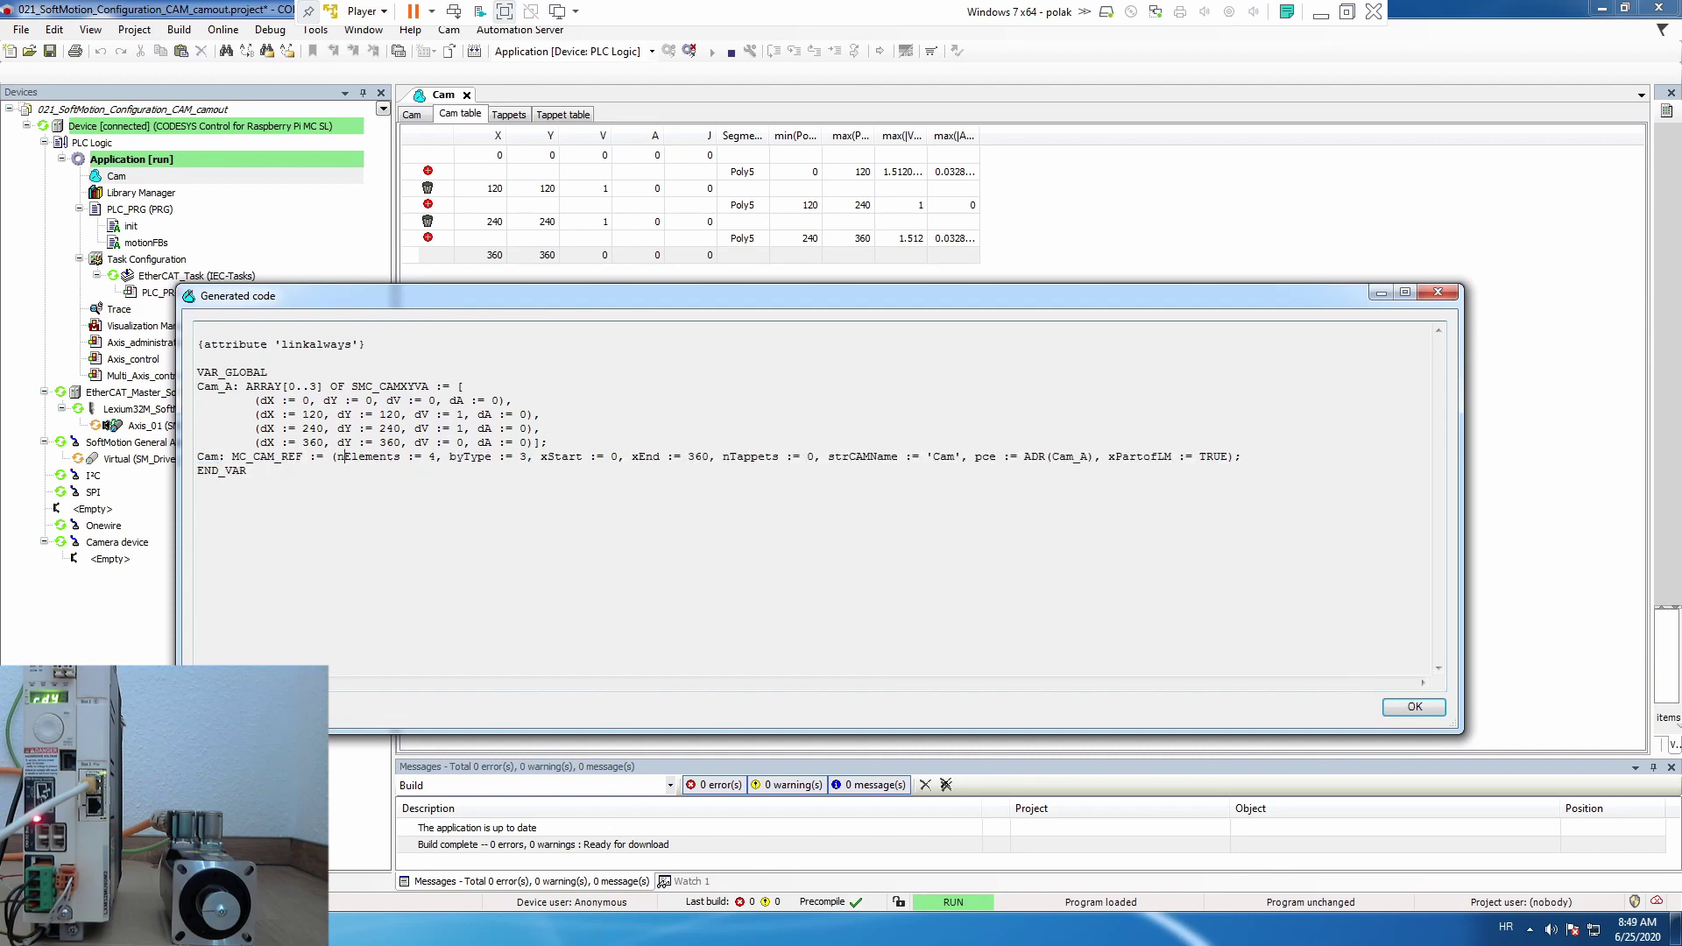
drag(1052, 456, 1089, 457)
drag(198, 386, 315, 414)
click(315, 416)
click(1439, 713)
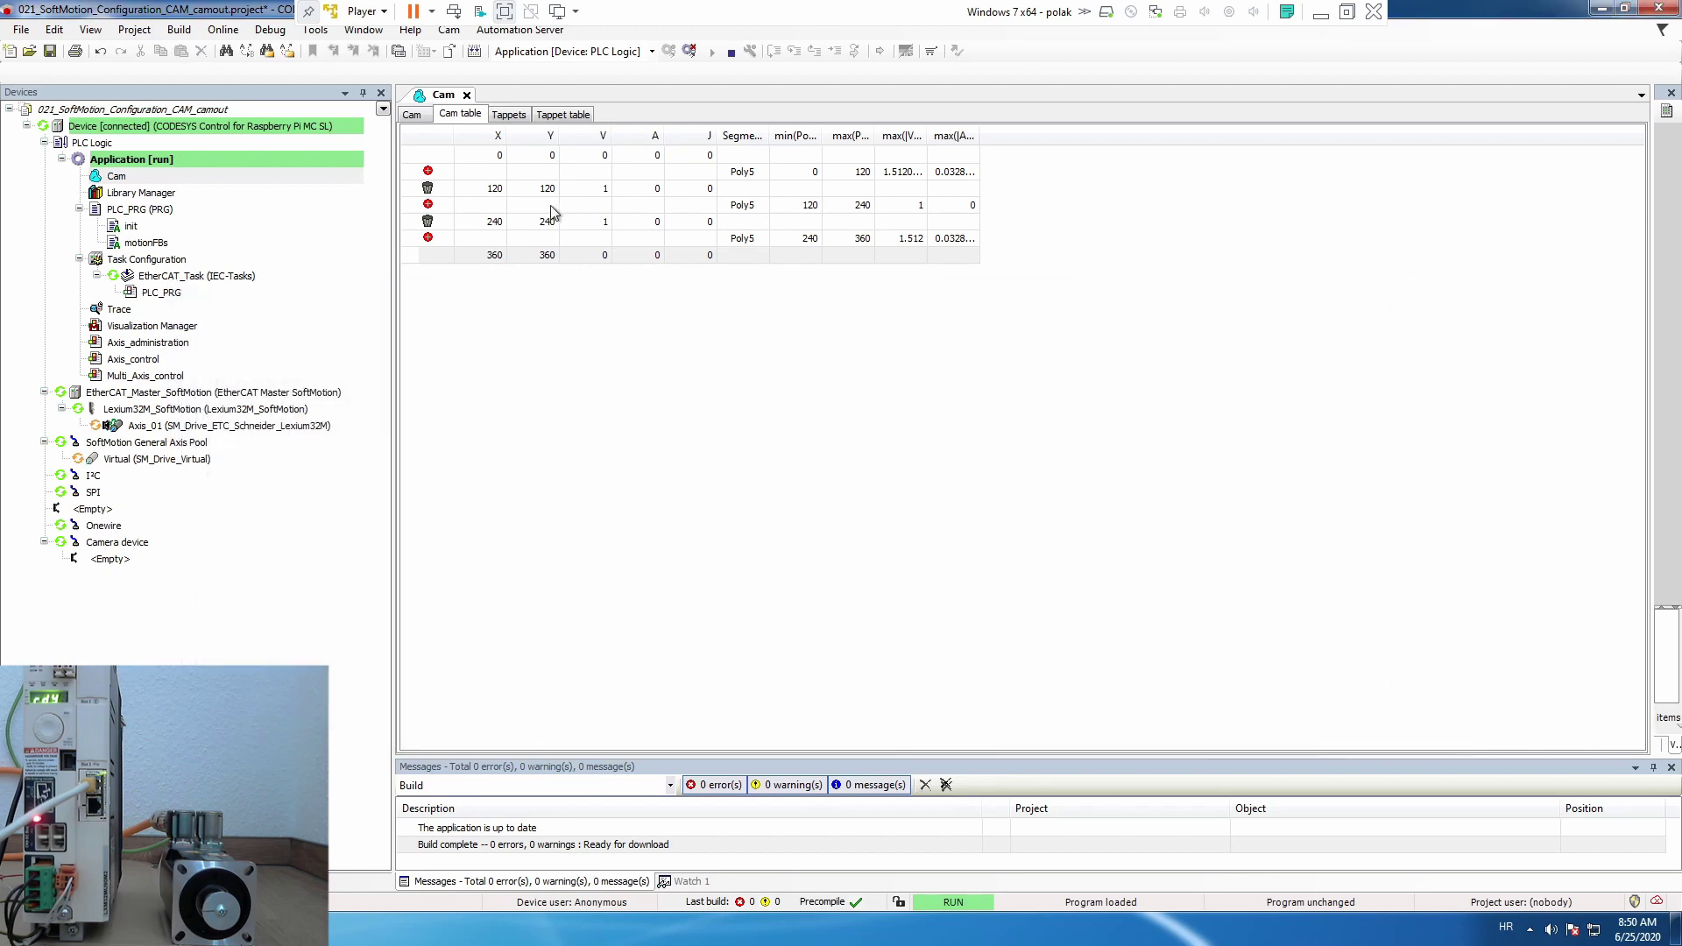
Step: Change the slave position at X 360 to 0 in the cam table, check the curve, and close the Cam editor
click(425, 120)
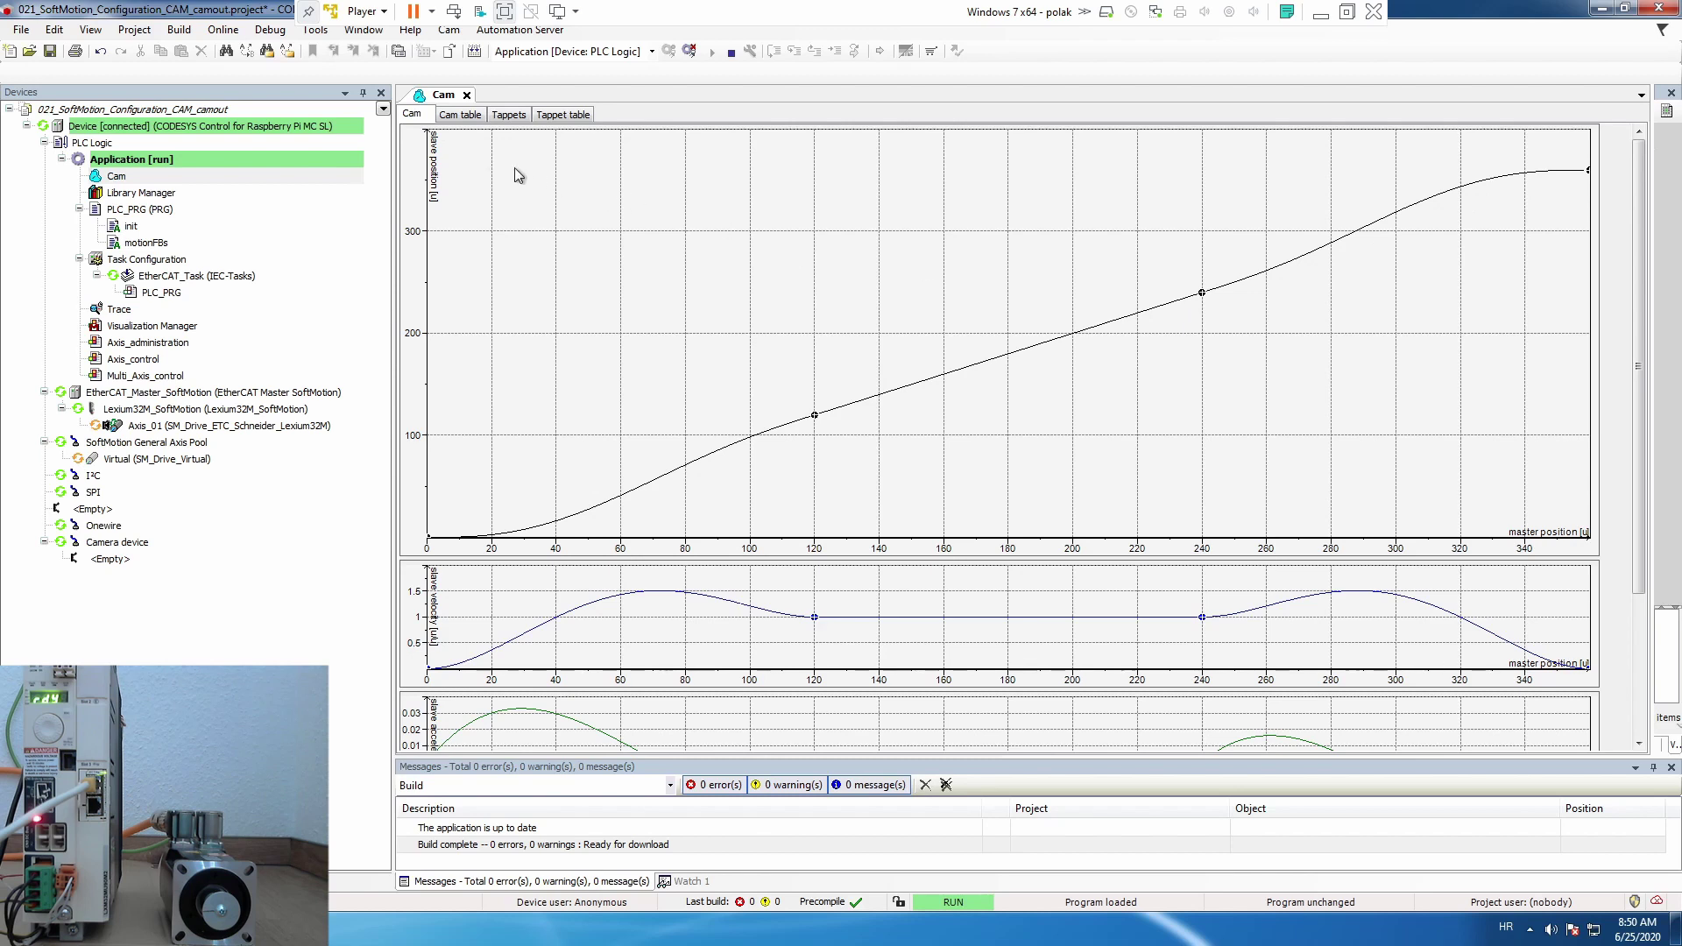
click(460, 115)
click(548, 255)
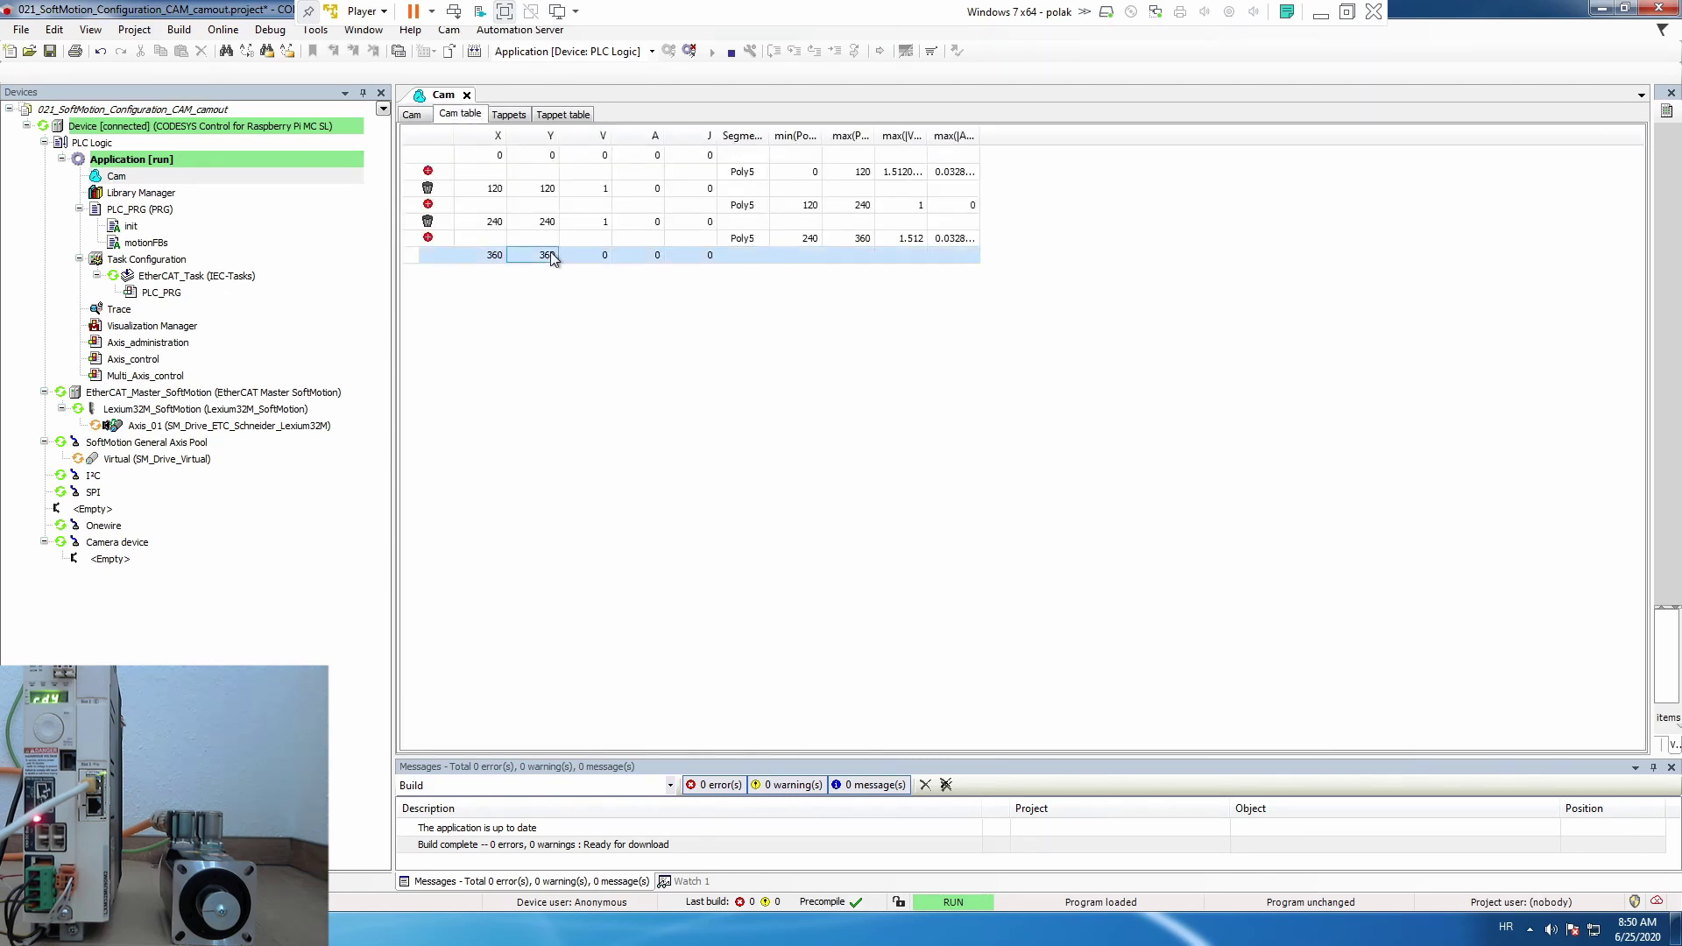
click(548, 255)
text(0)
key(Return)
click(414, 115)
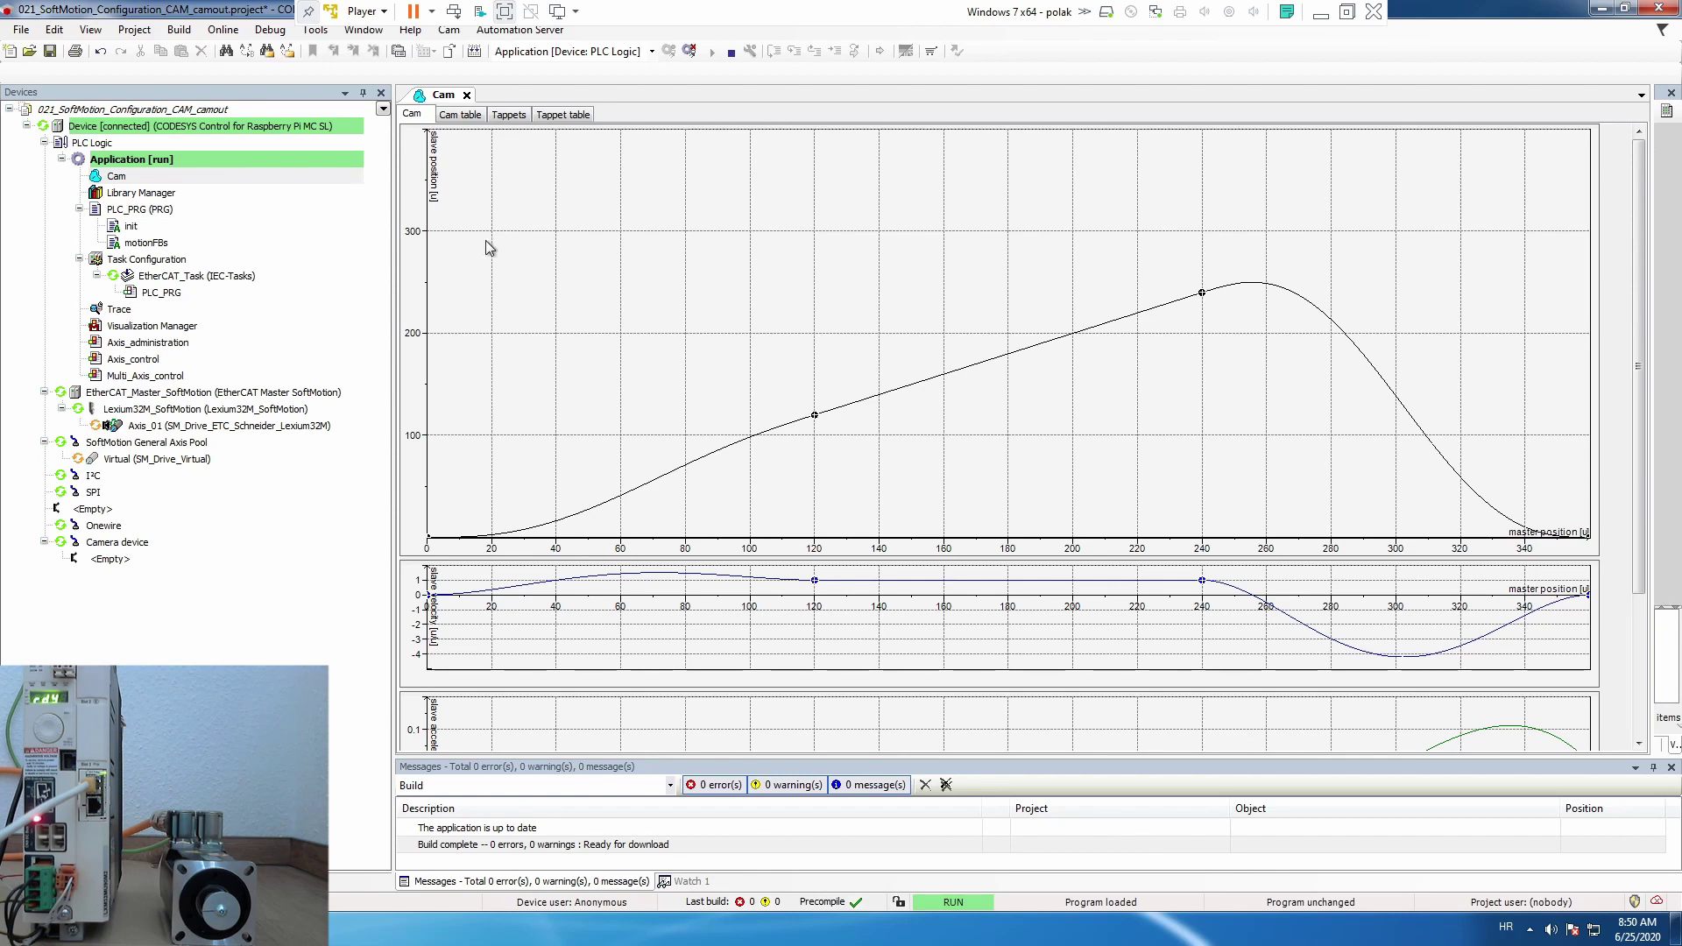
click(468, 119)
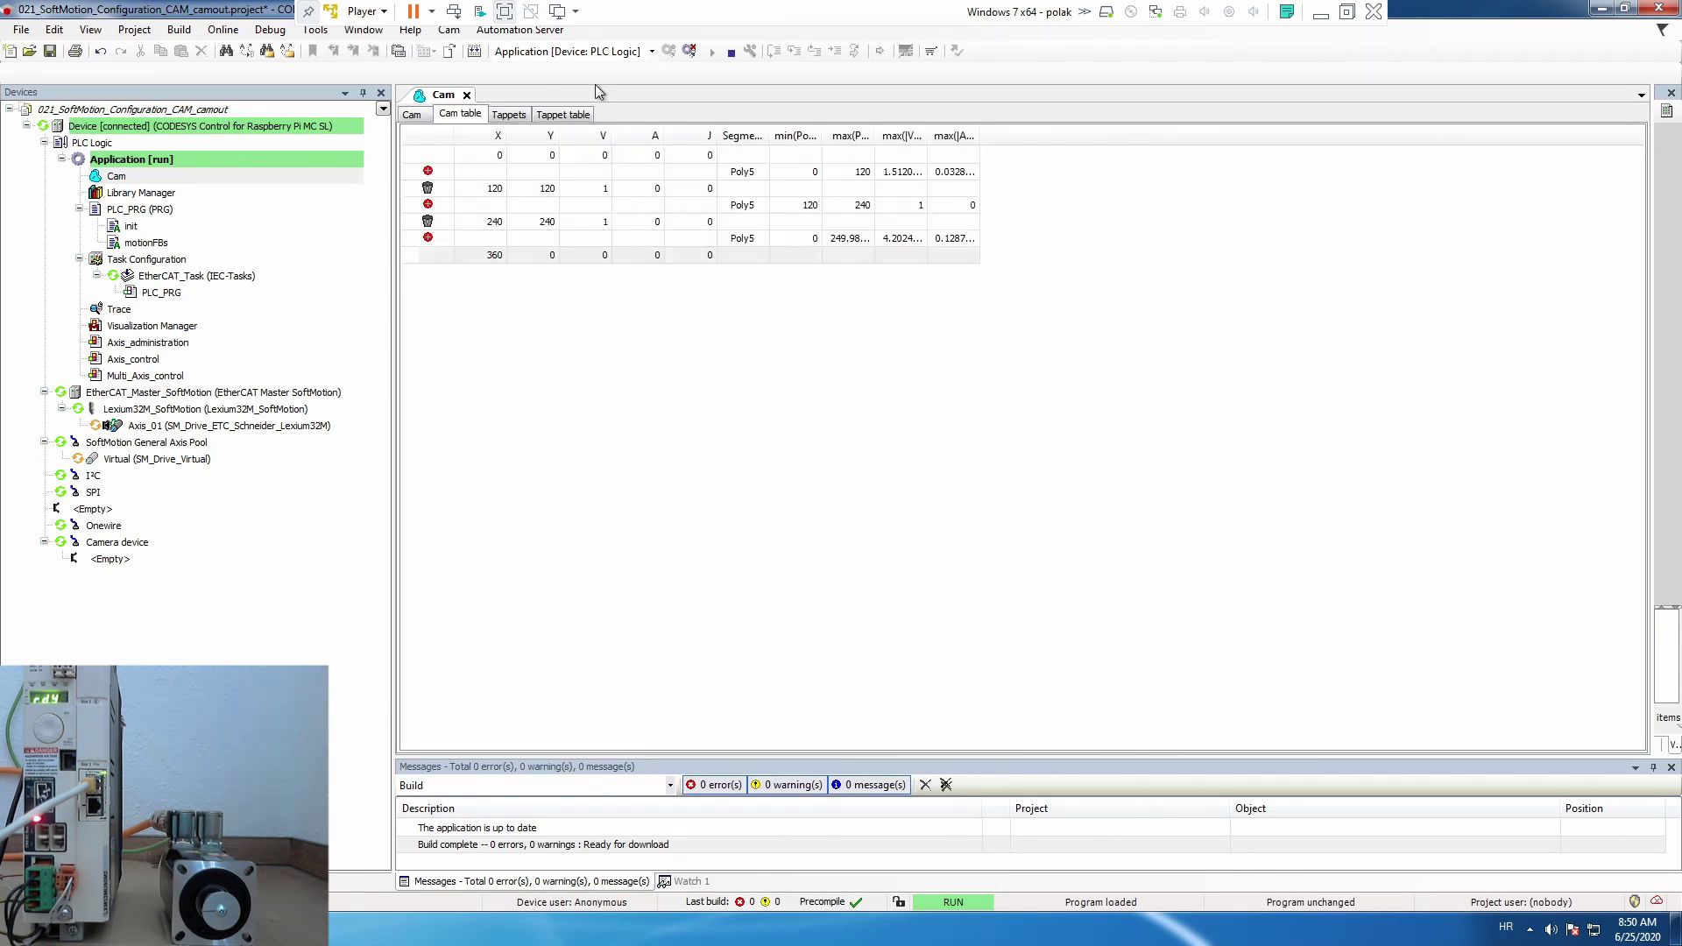
click(467, 96)
Step: Open the application's Trace and download it to record the Axis_01 and Virtual set positions
double_click(121, 310)
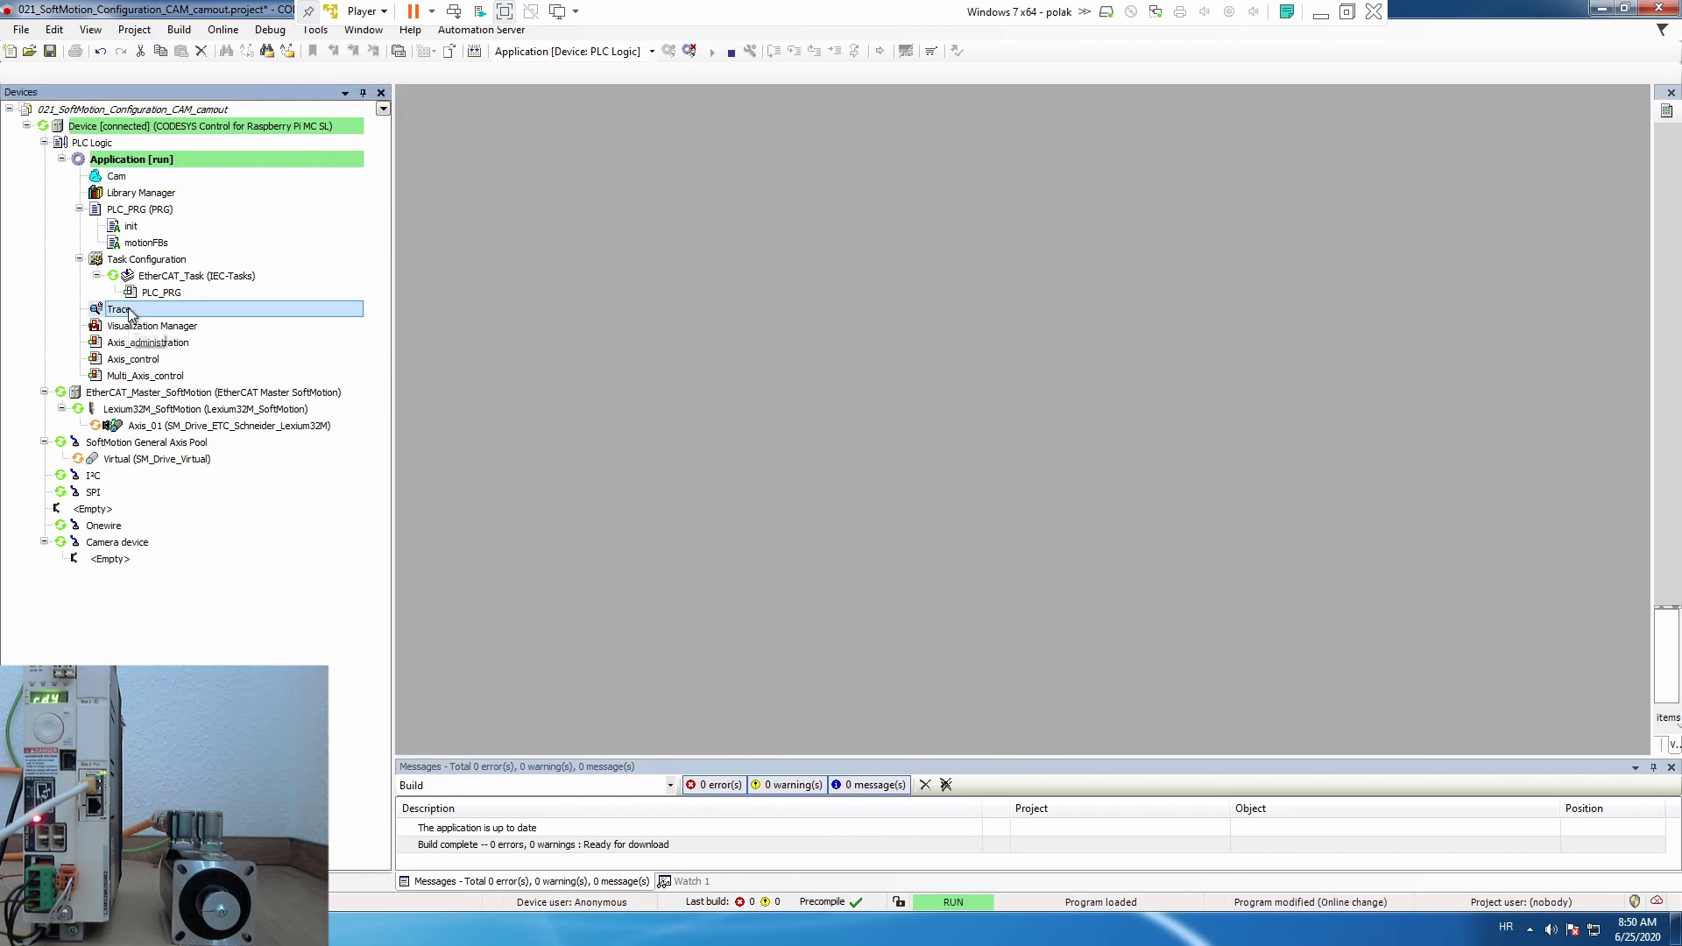
right_click(850, 386)
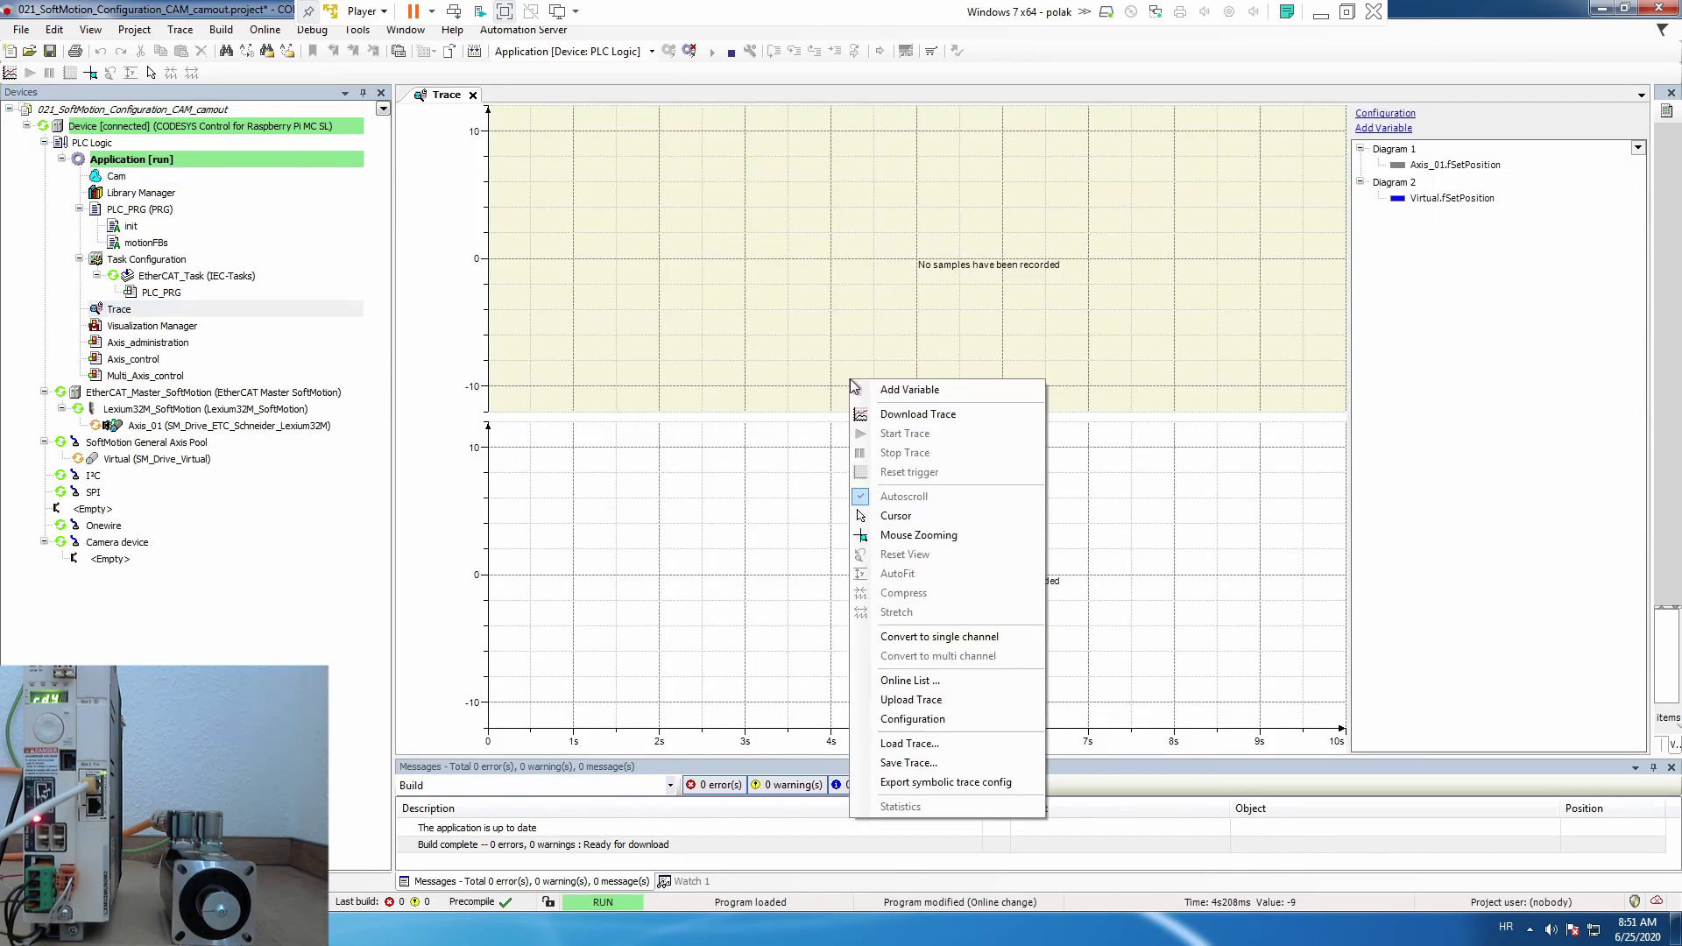
click(932, 418)
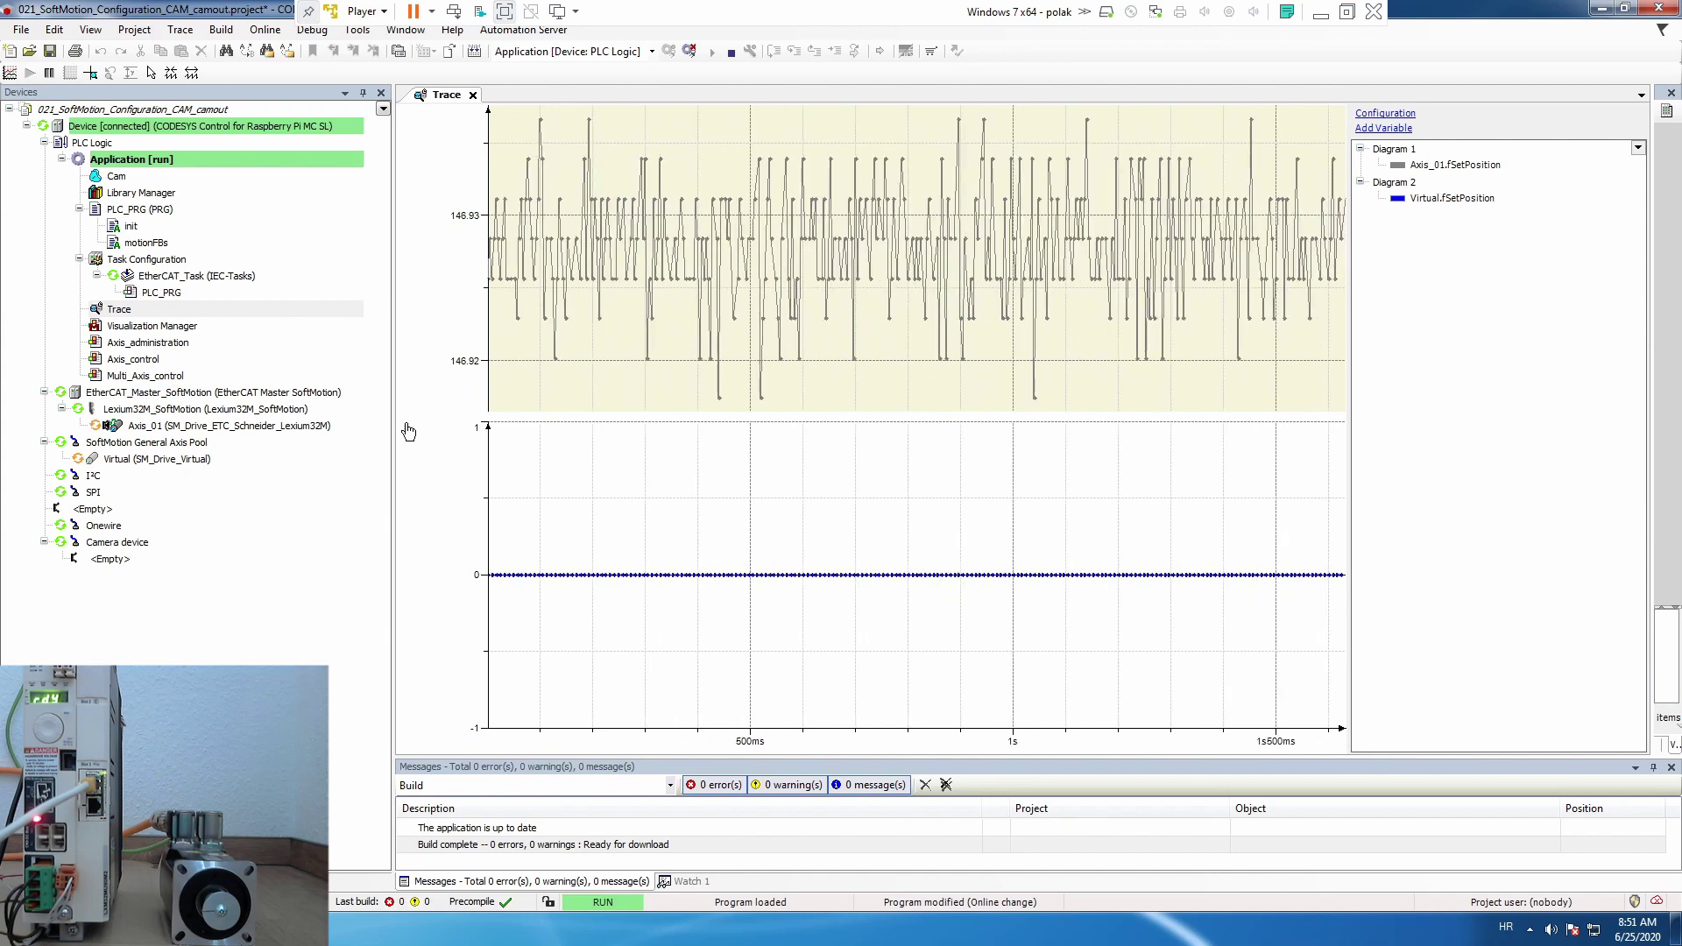
Step: Open the Multi_Axis_control visualization and show the Watch 1 list in an enlarged area below it
double_click(180, 376)
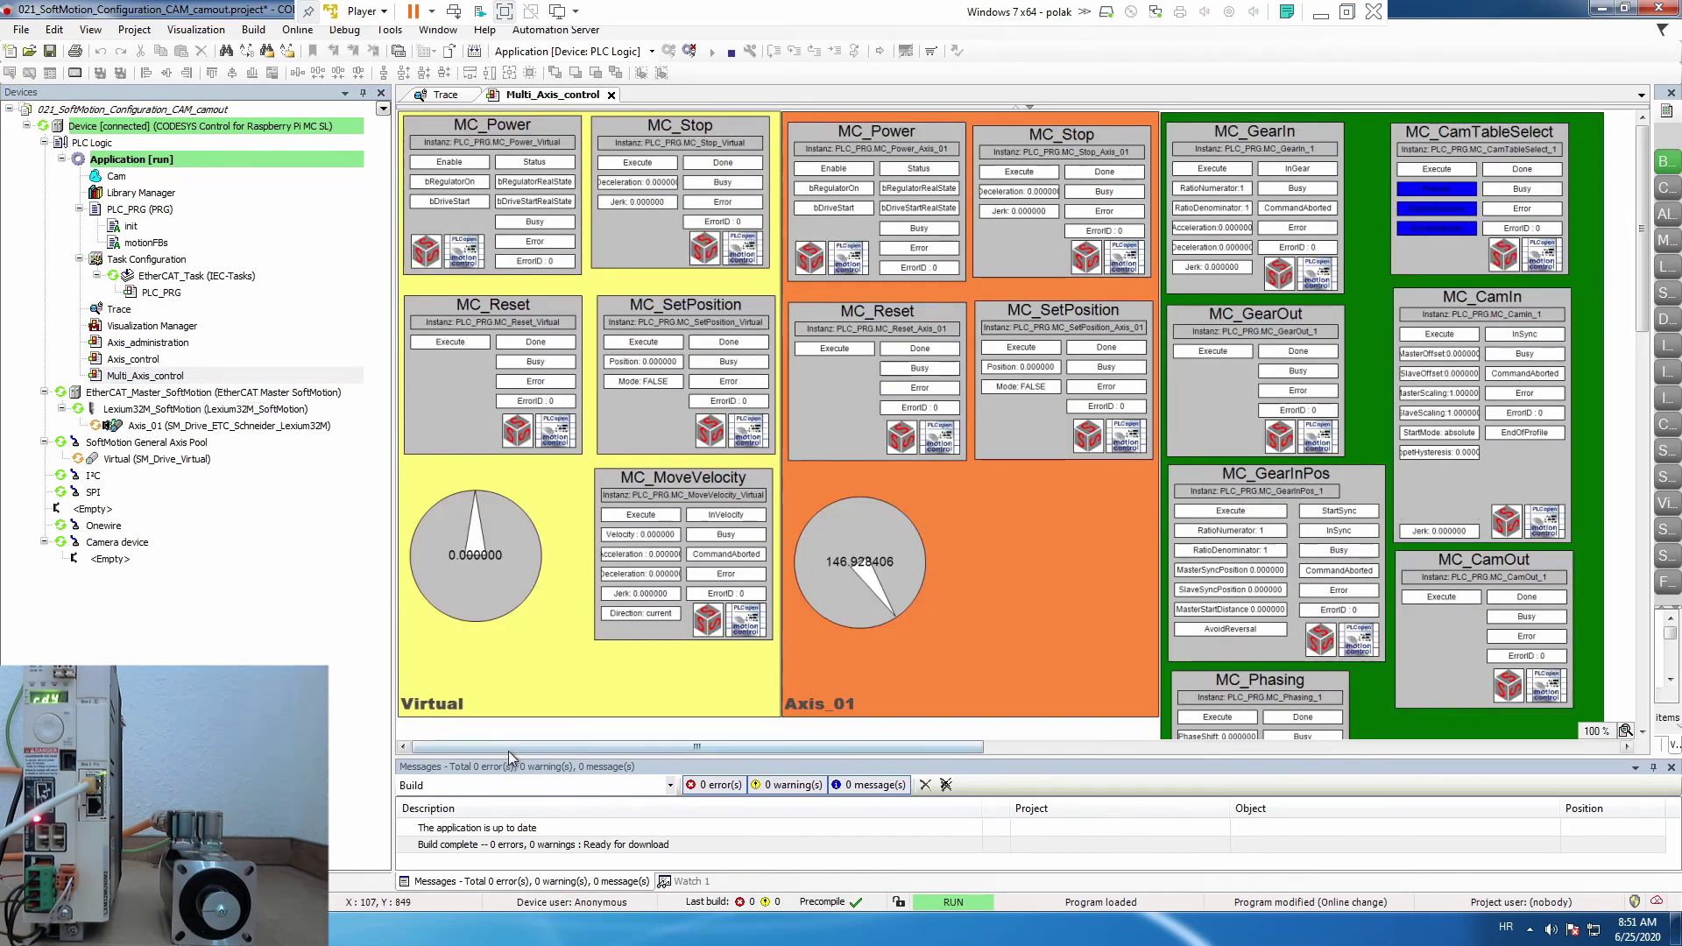
drag(510, 758, 491, 568)
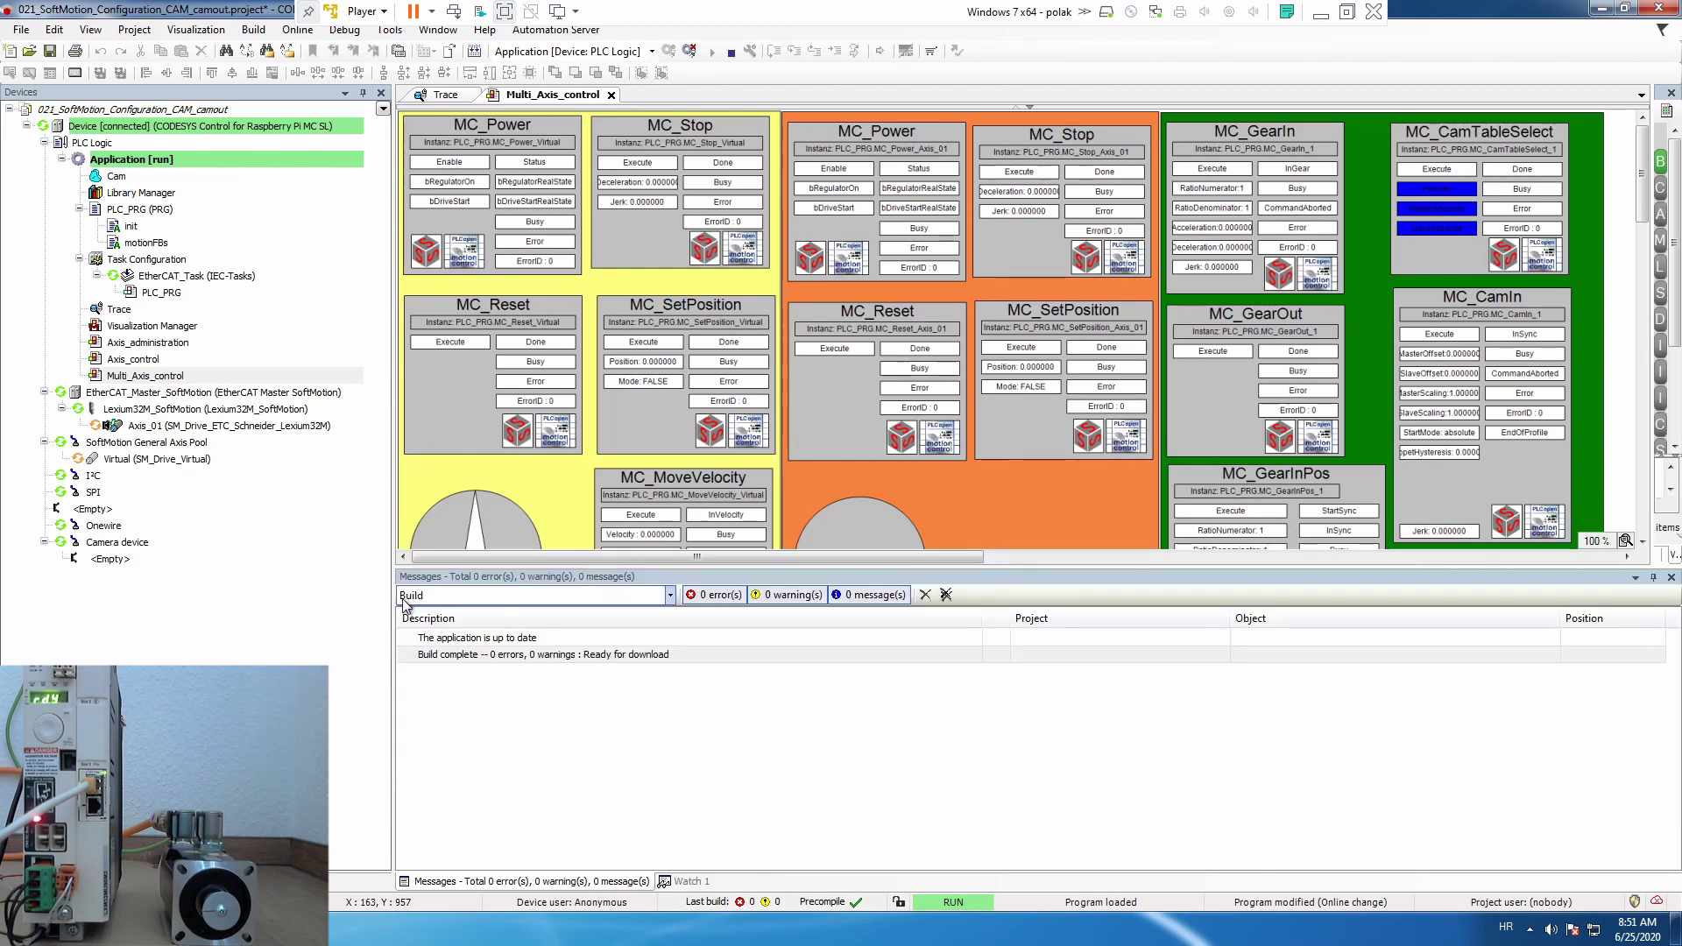
drag(395, 602, 317, 603)
click(613, 882)
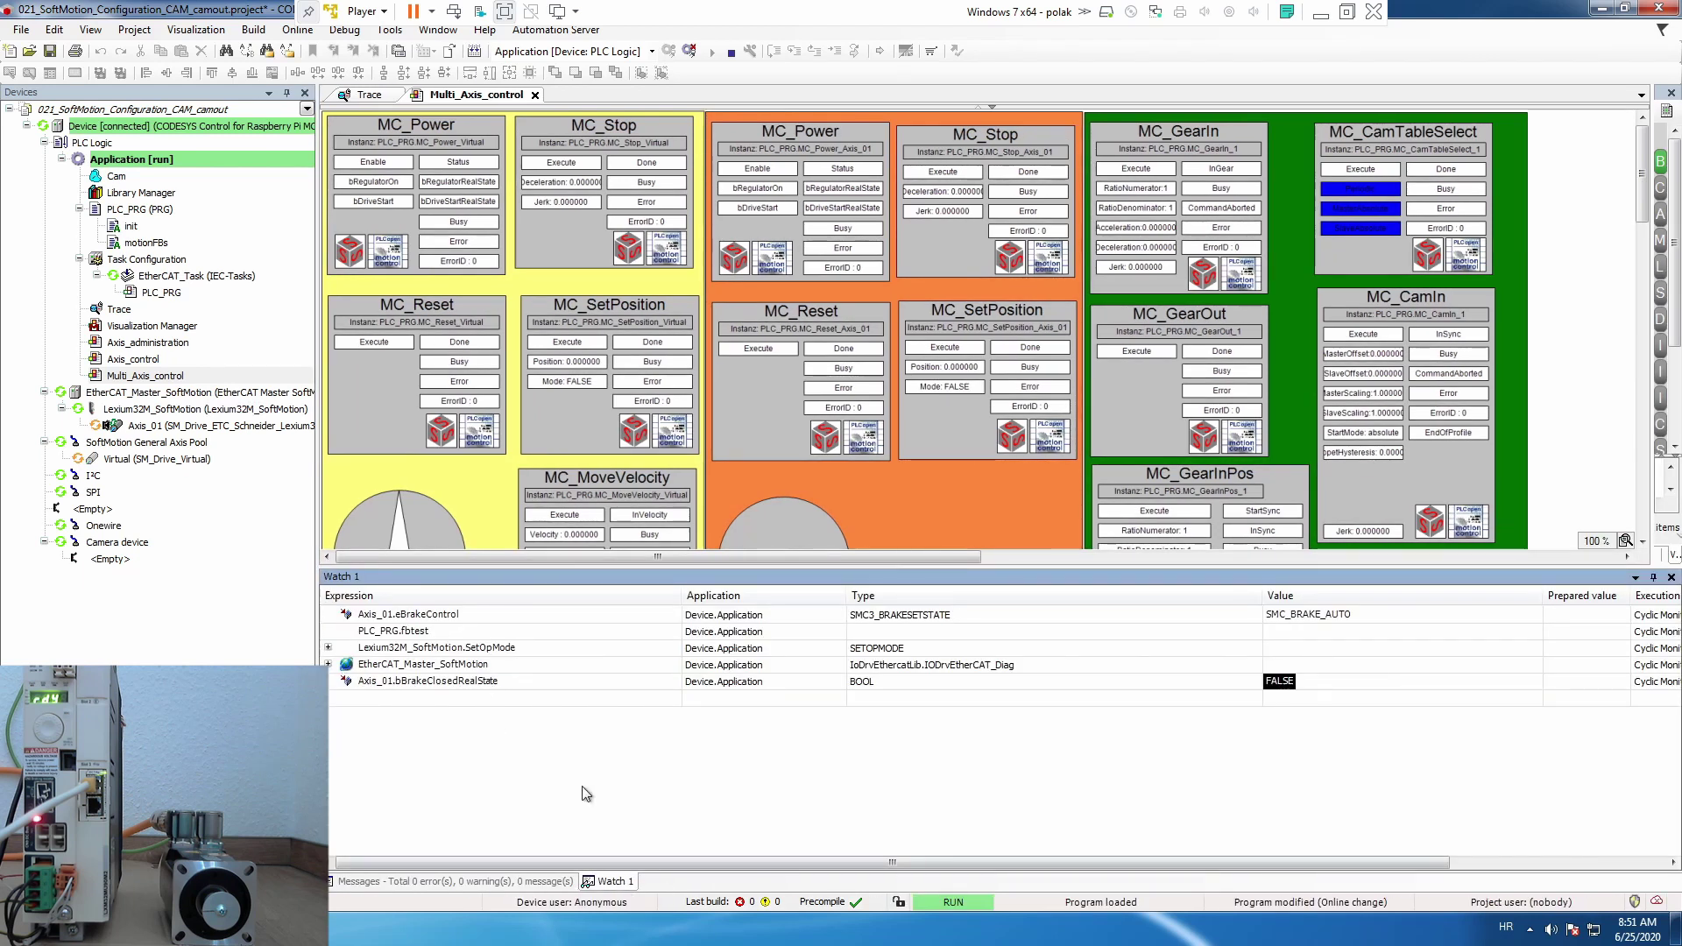
Step: Add the cam array GVL_for_Cam.Cam_A to the Watch 1 list using the Input Assistant
double_click(447, 698)
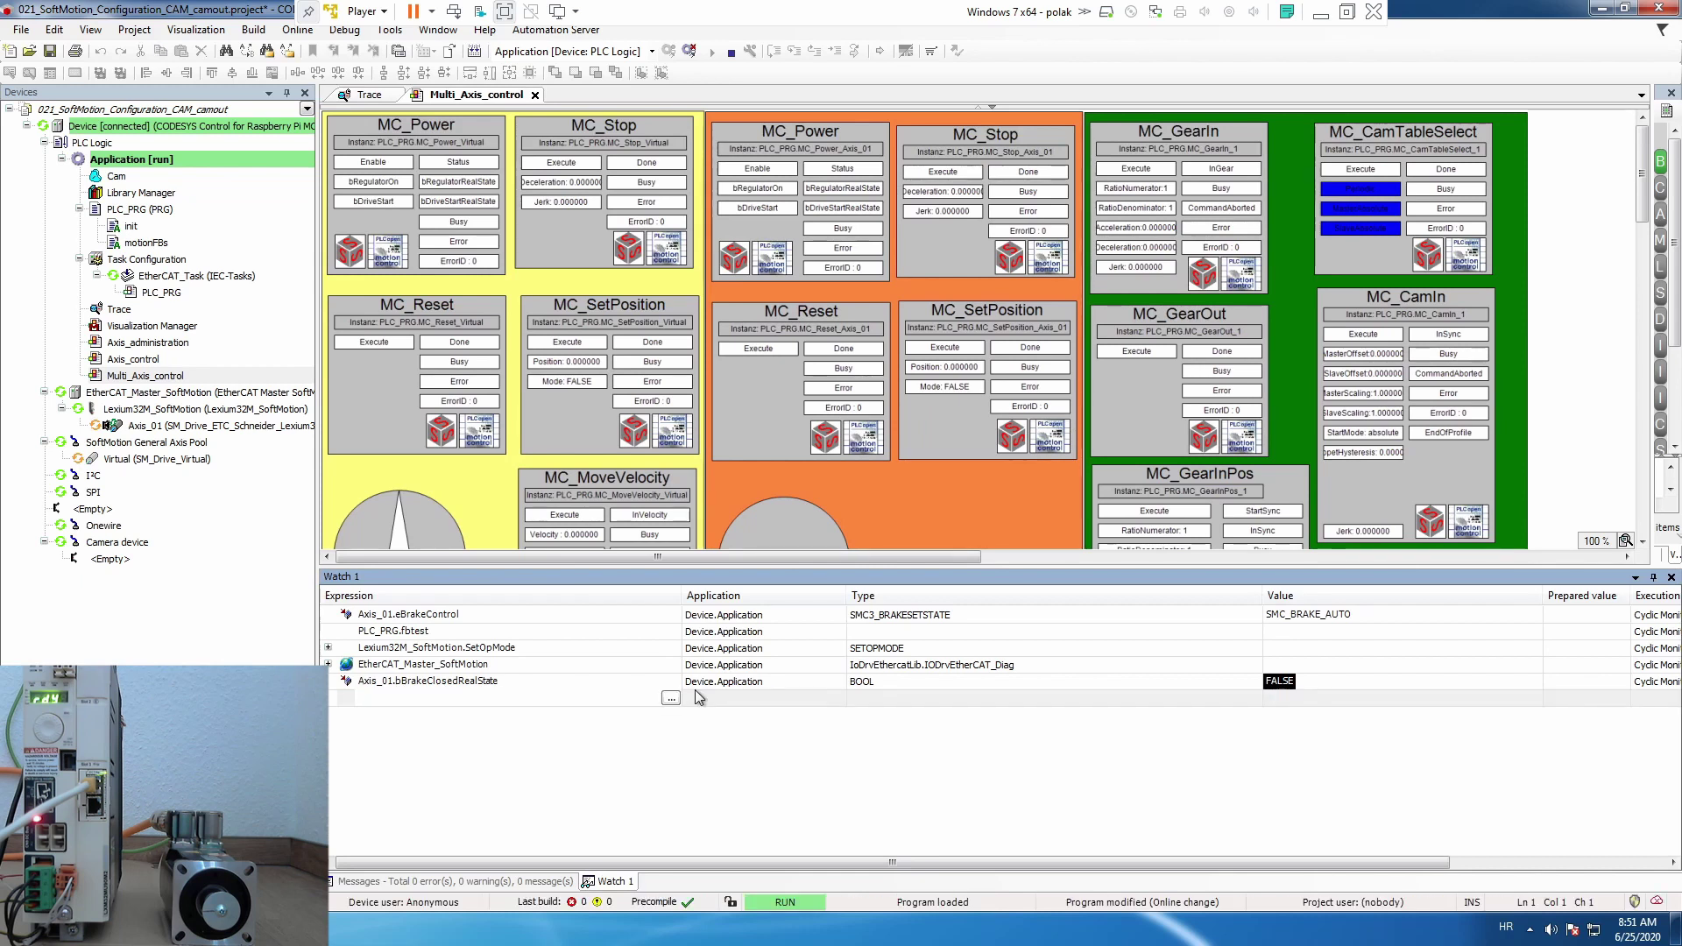
click(670, 698)
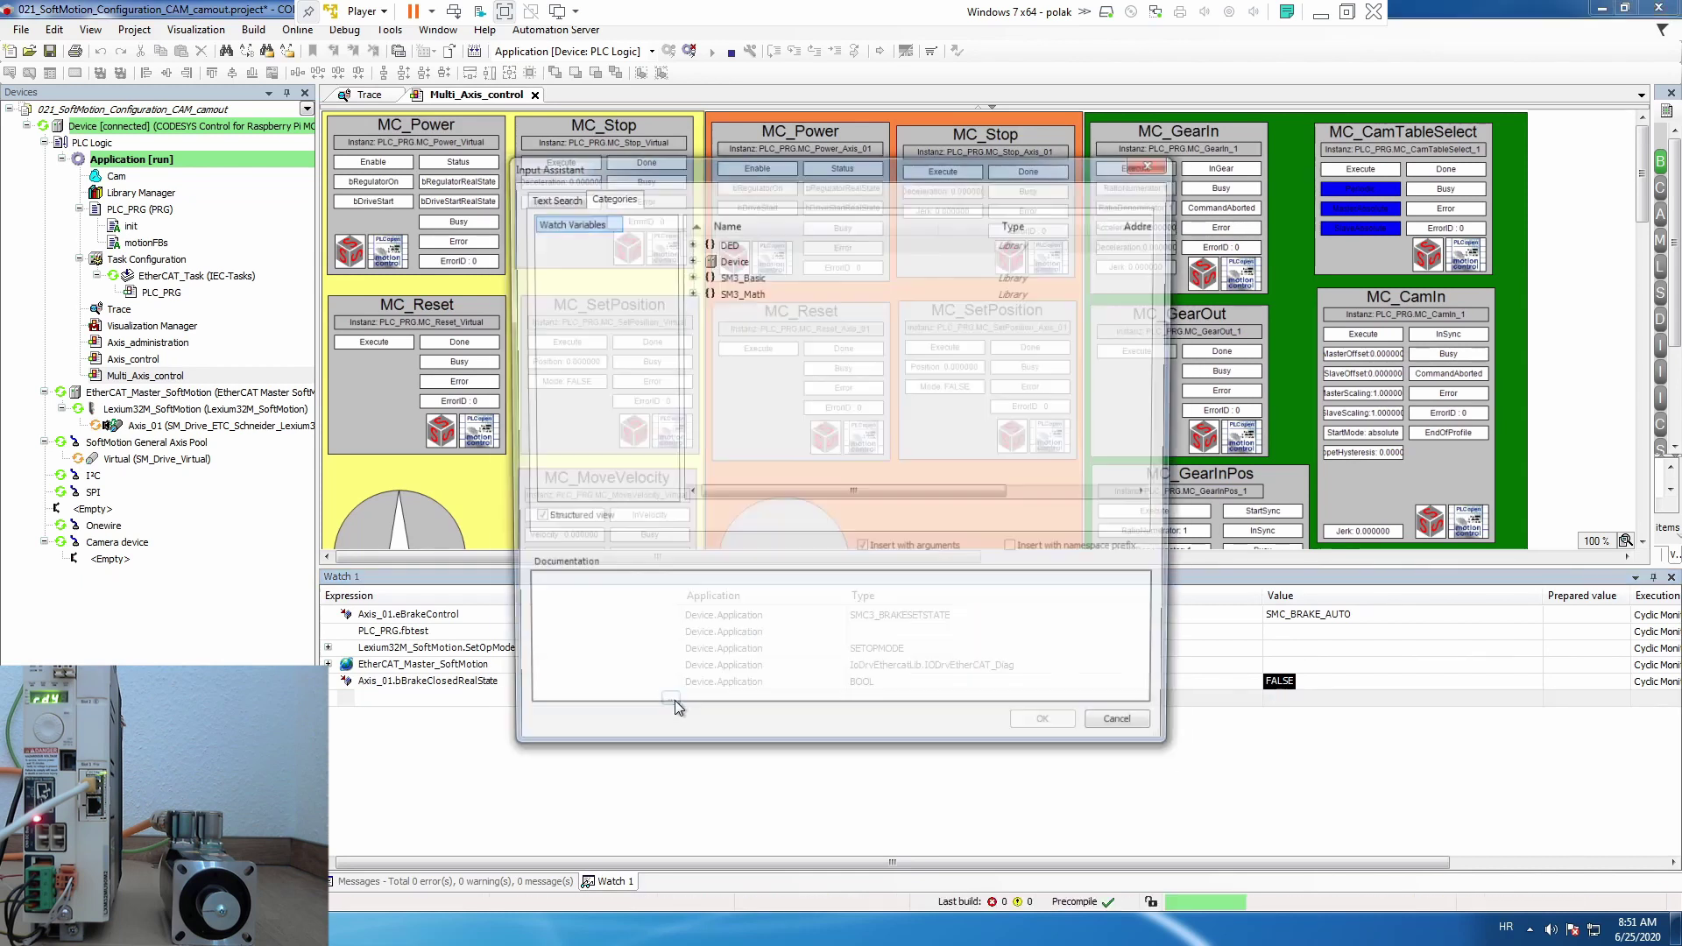
click(689, 259)
click(708, 276)
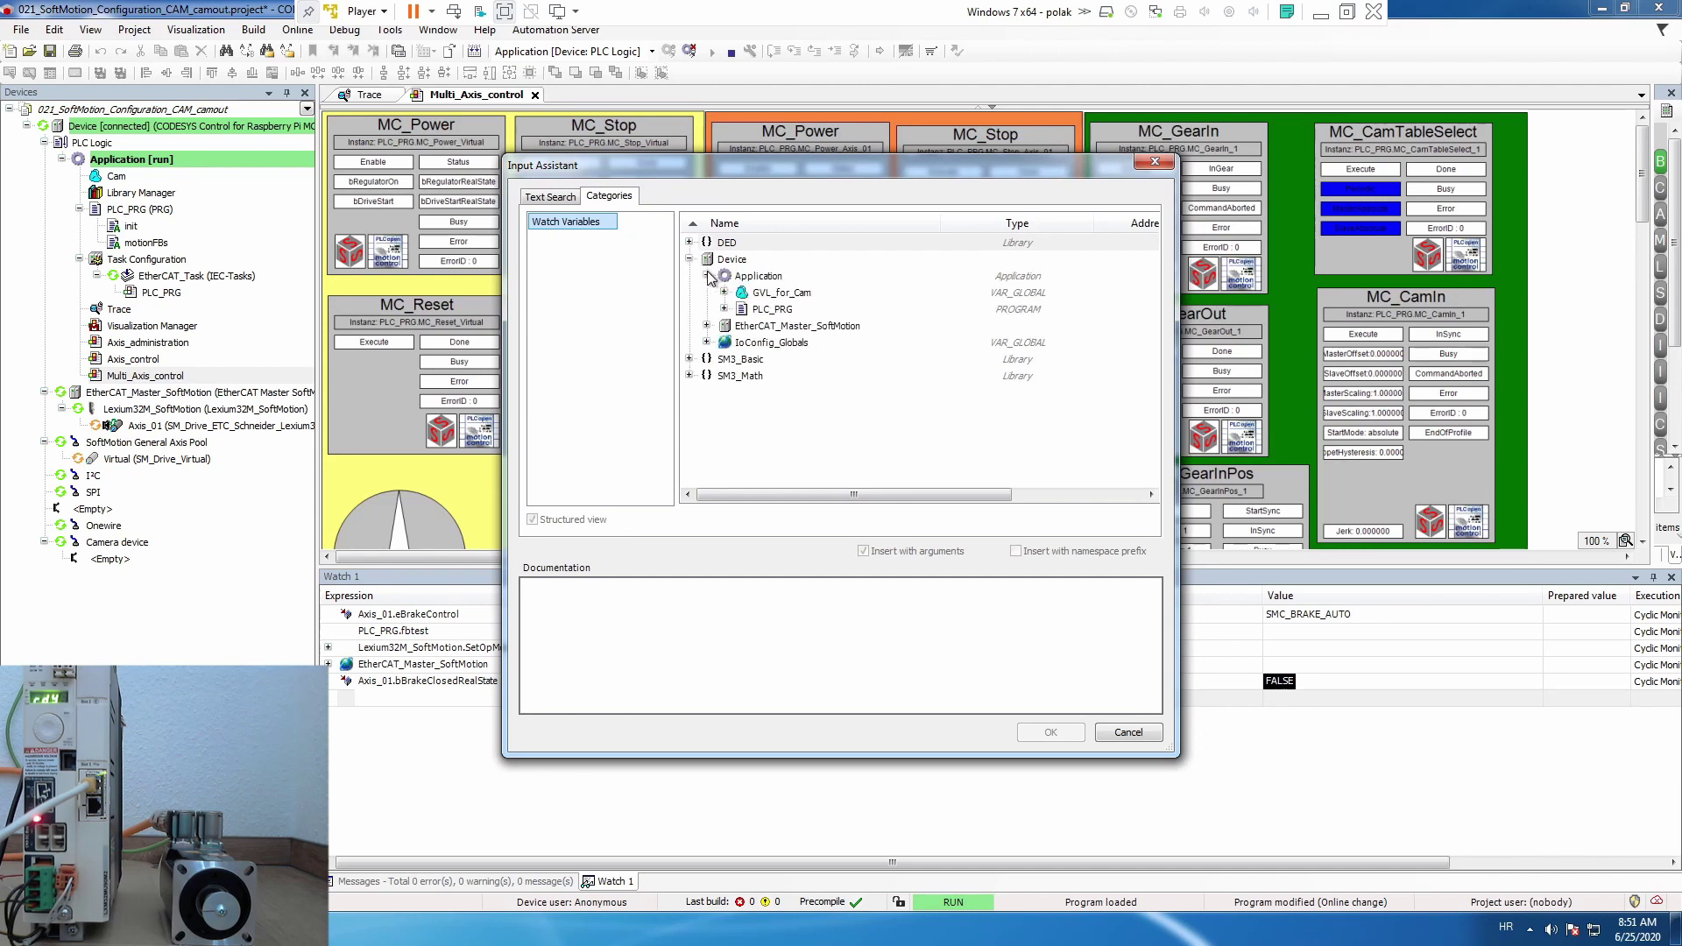
click(757, 294)
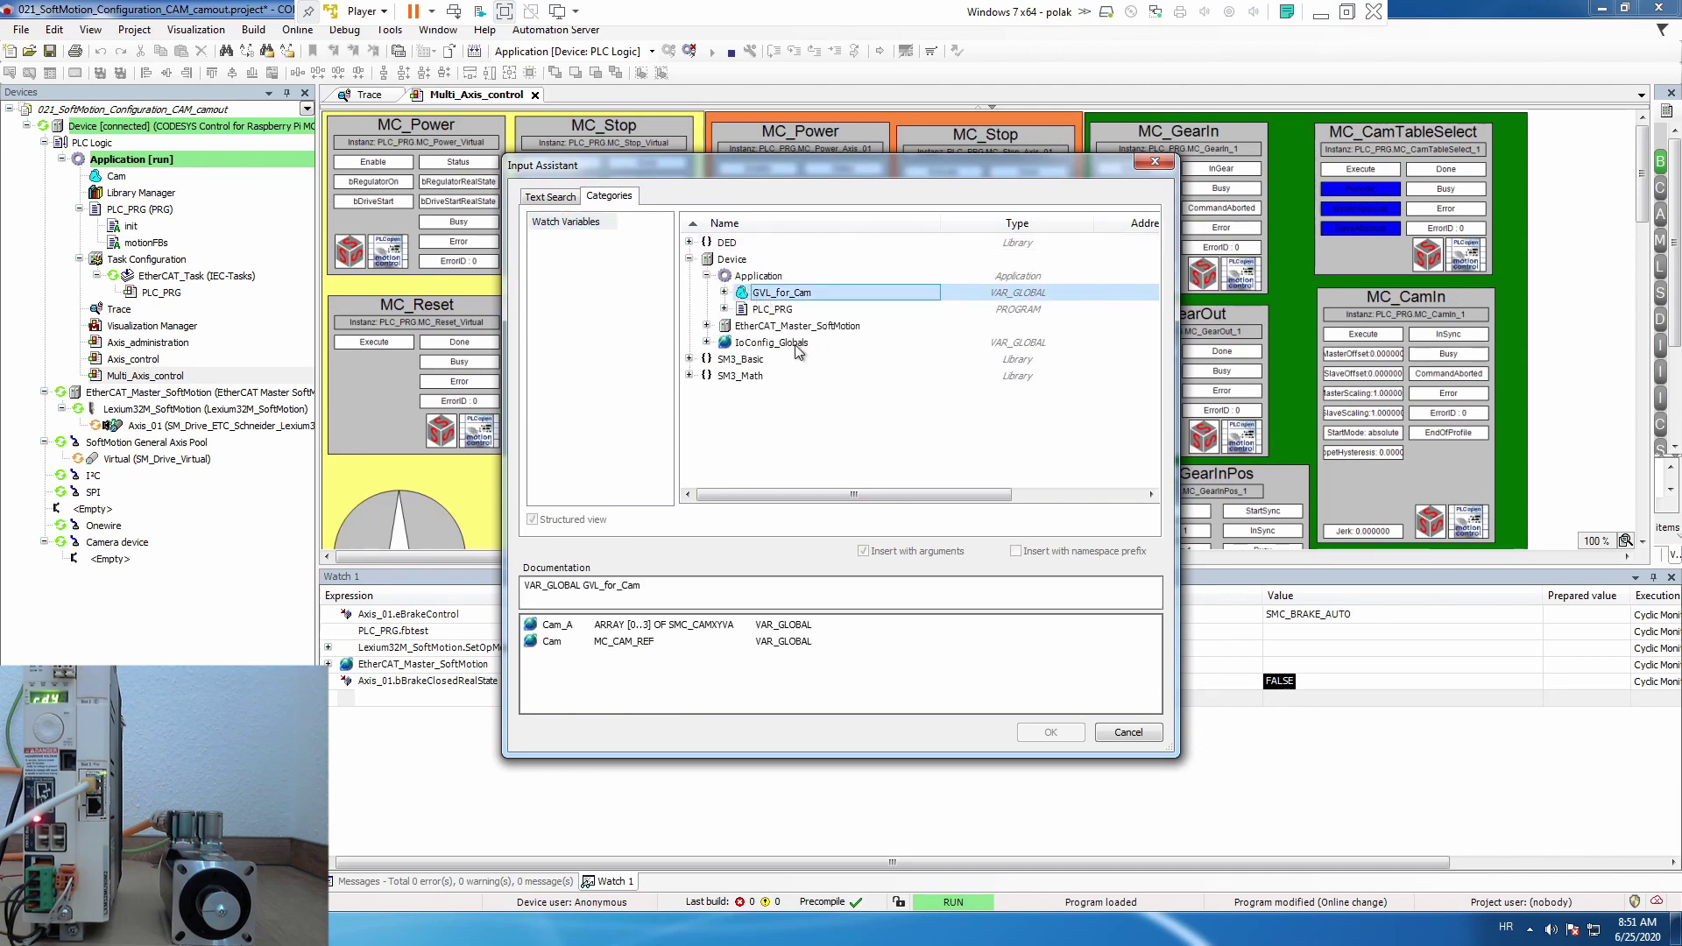
click(723, 292)
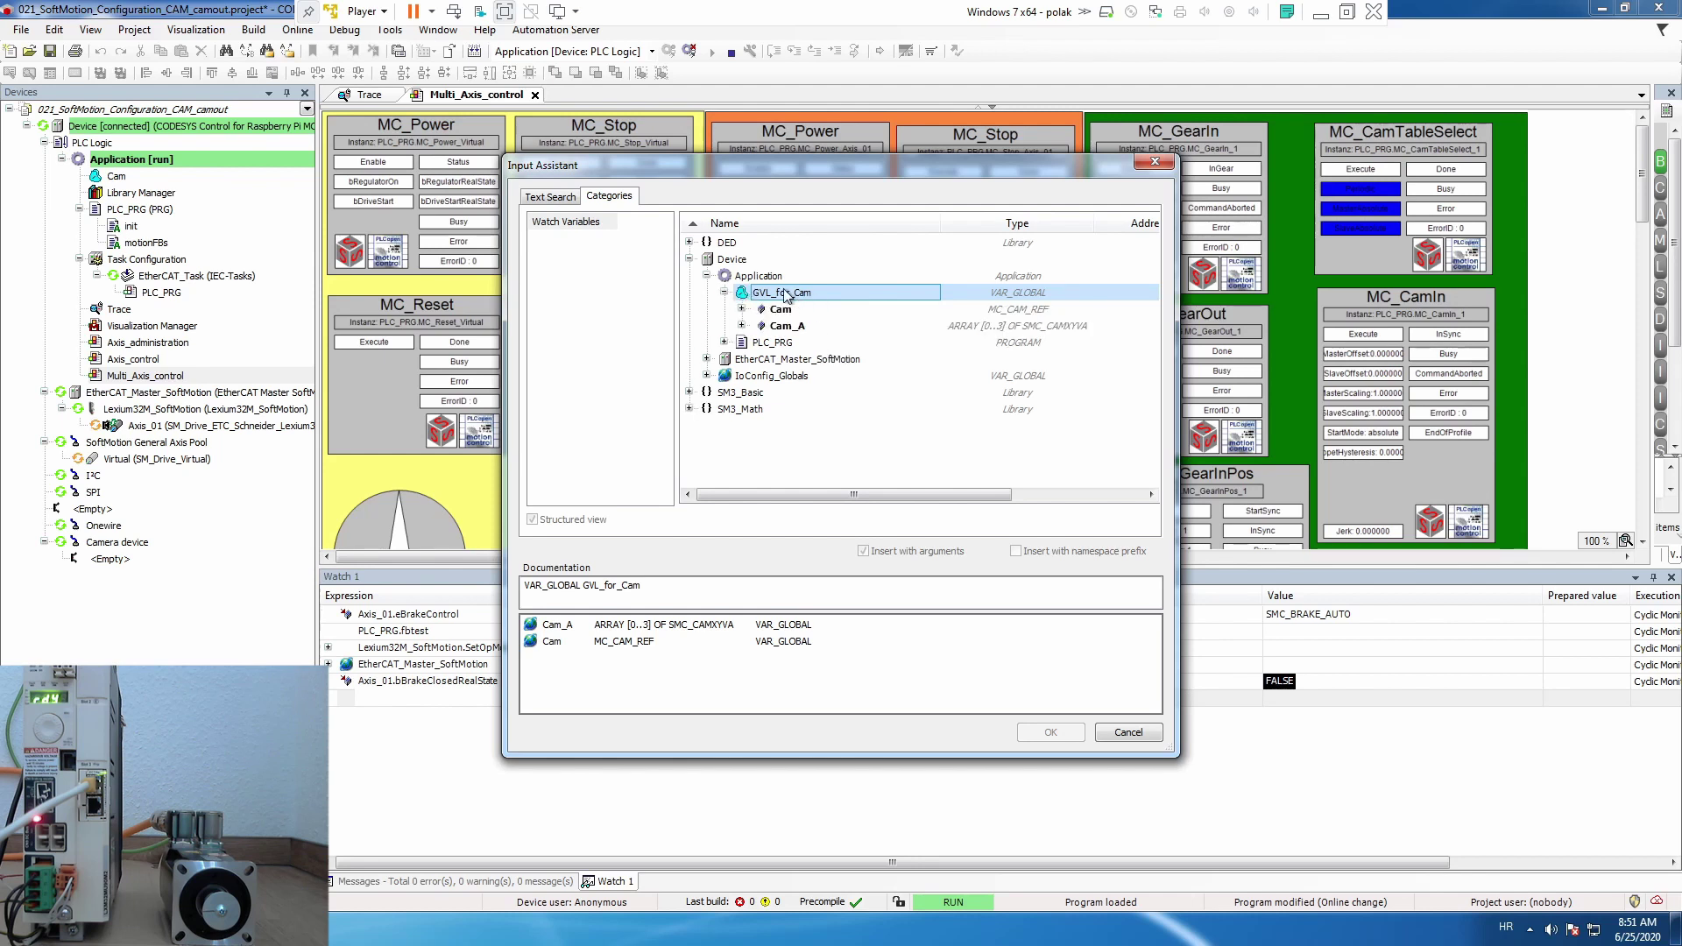
click(776, 327)
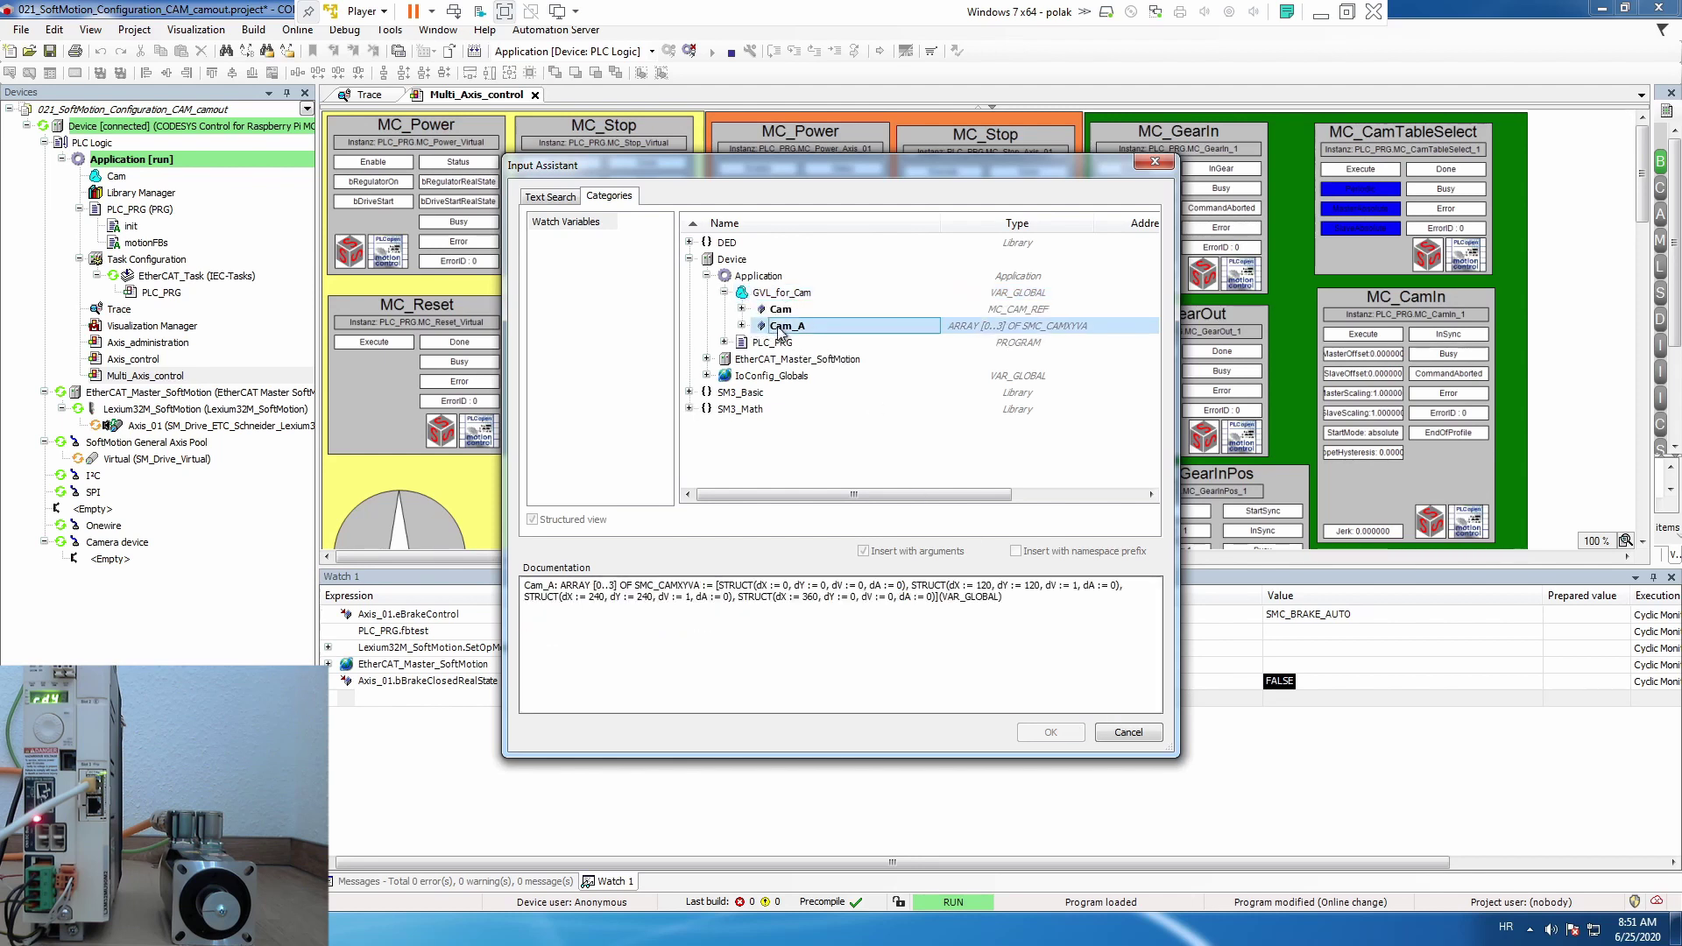
click(742, 325)
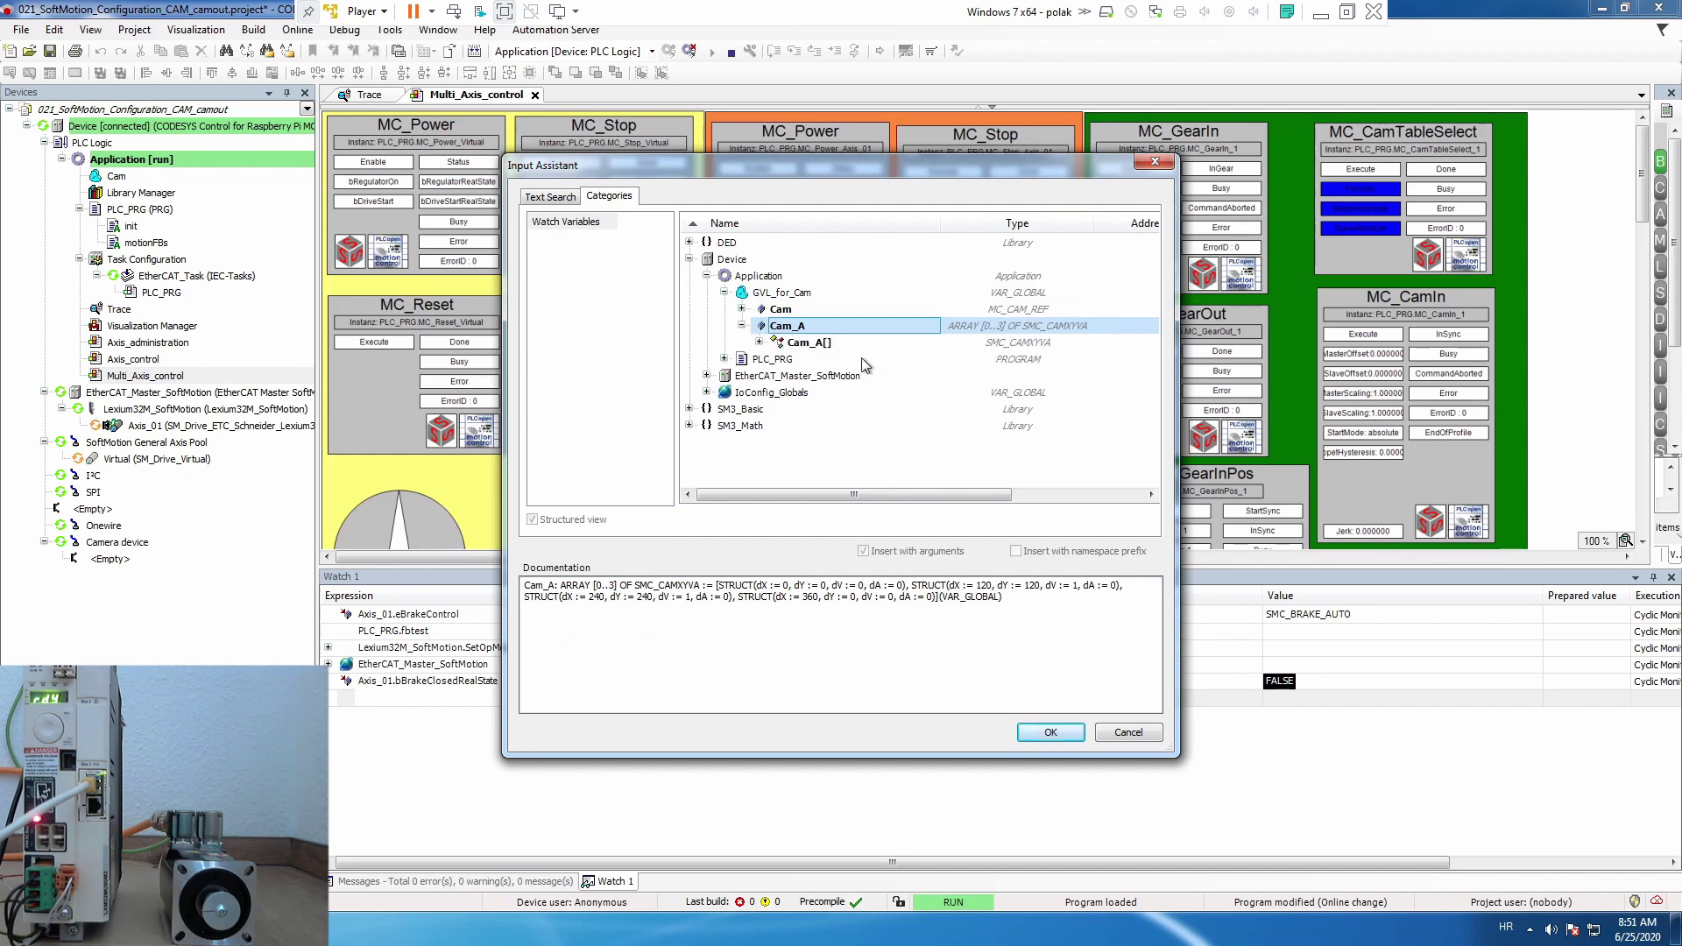
click(1052, 734)
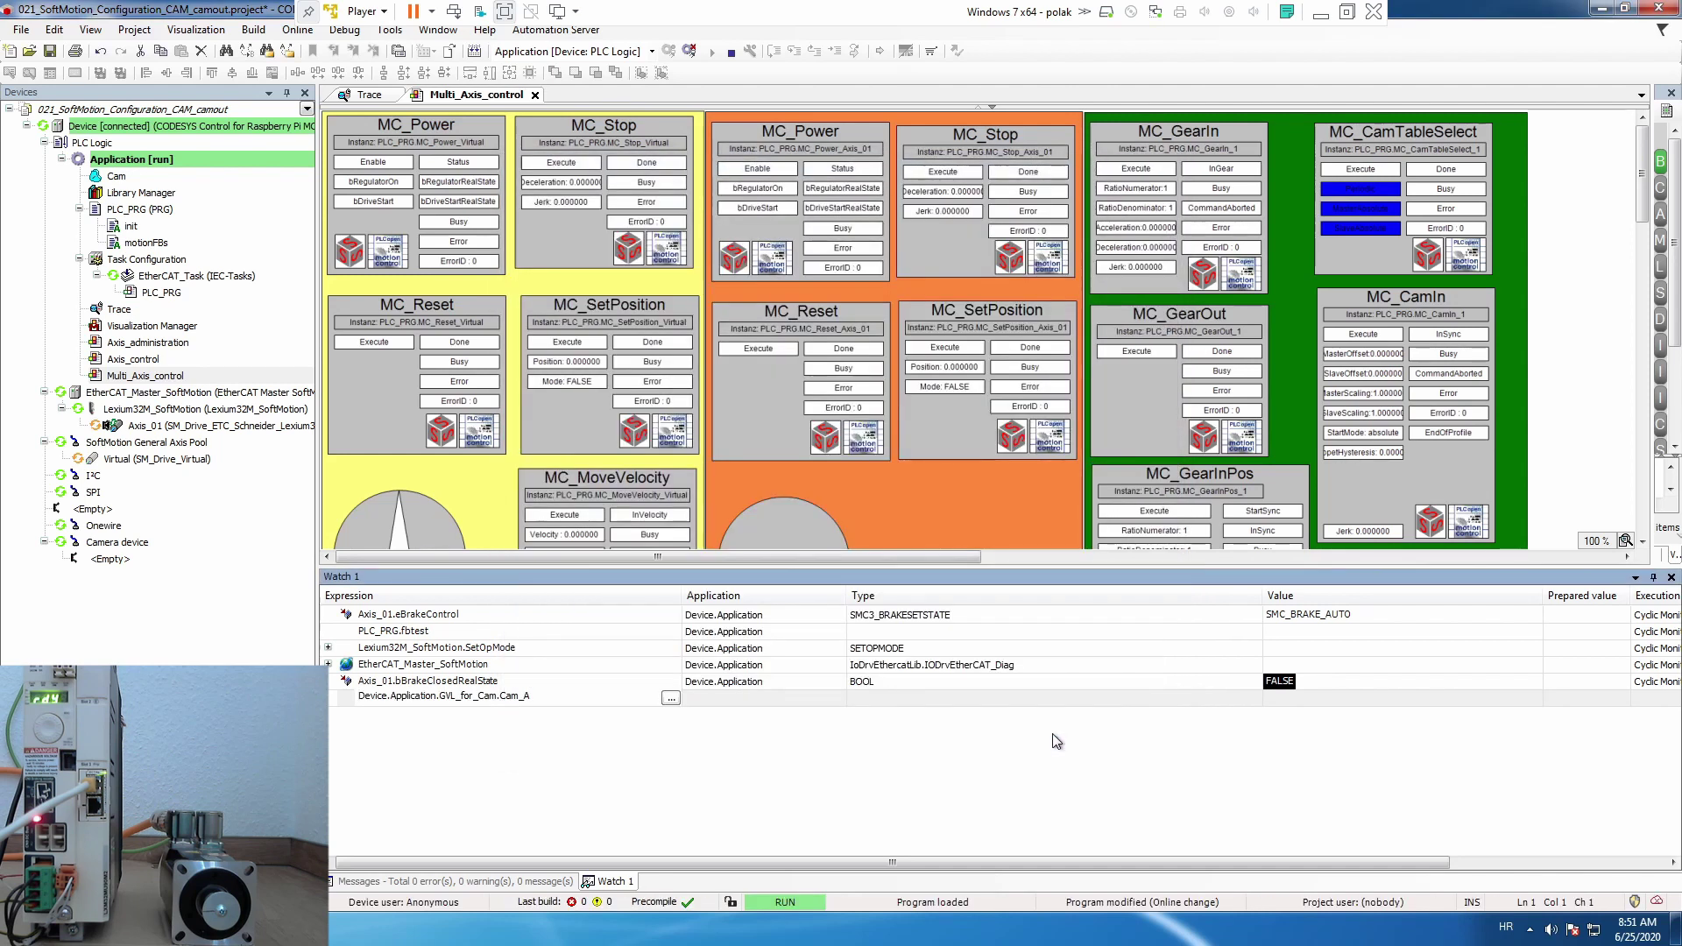
key(Return)
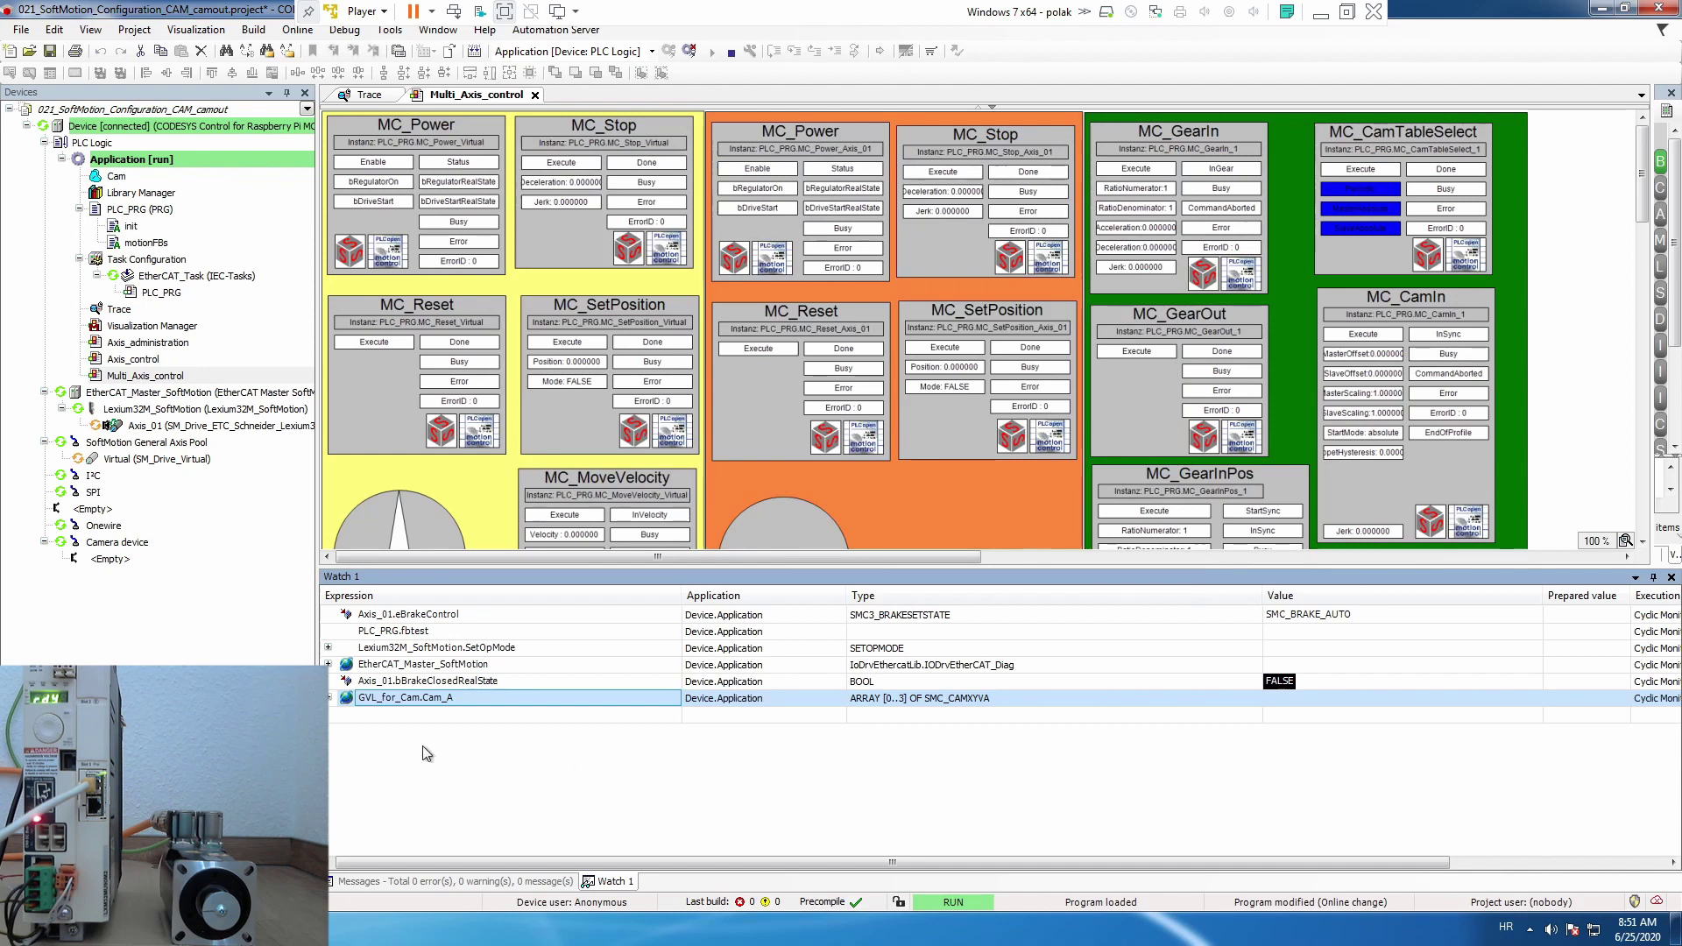
Step: Expand the watched Cam_A array down to the members of Cam_A[3] and select its dY value
click(329, 698)
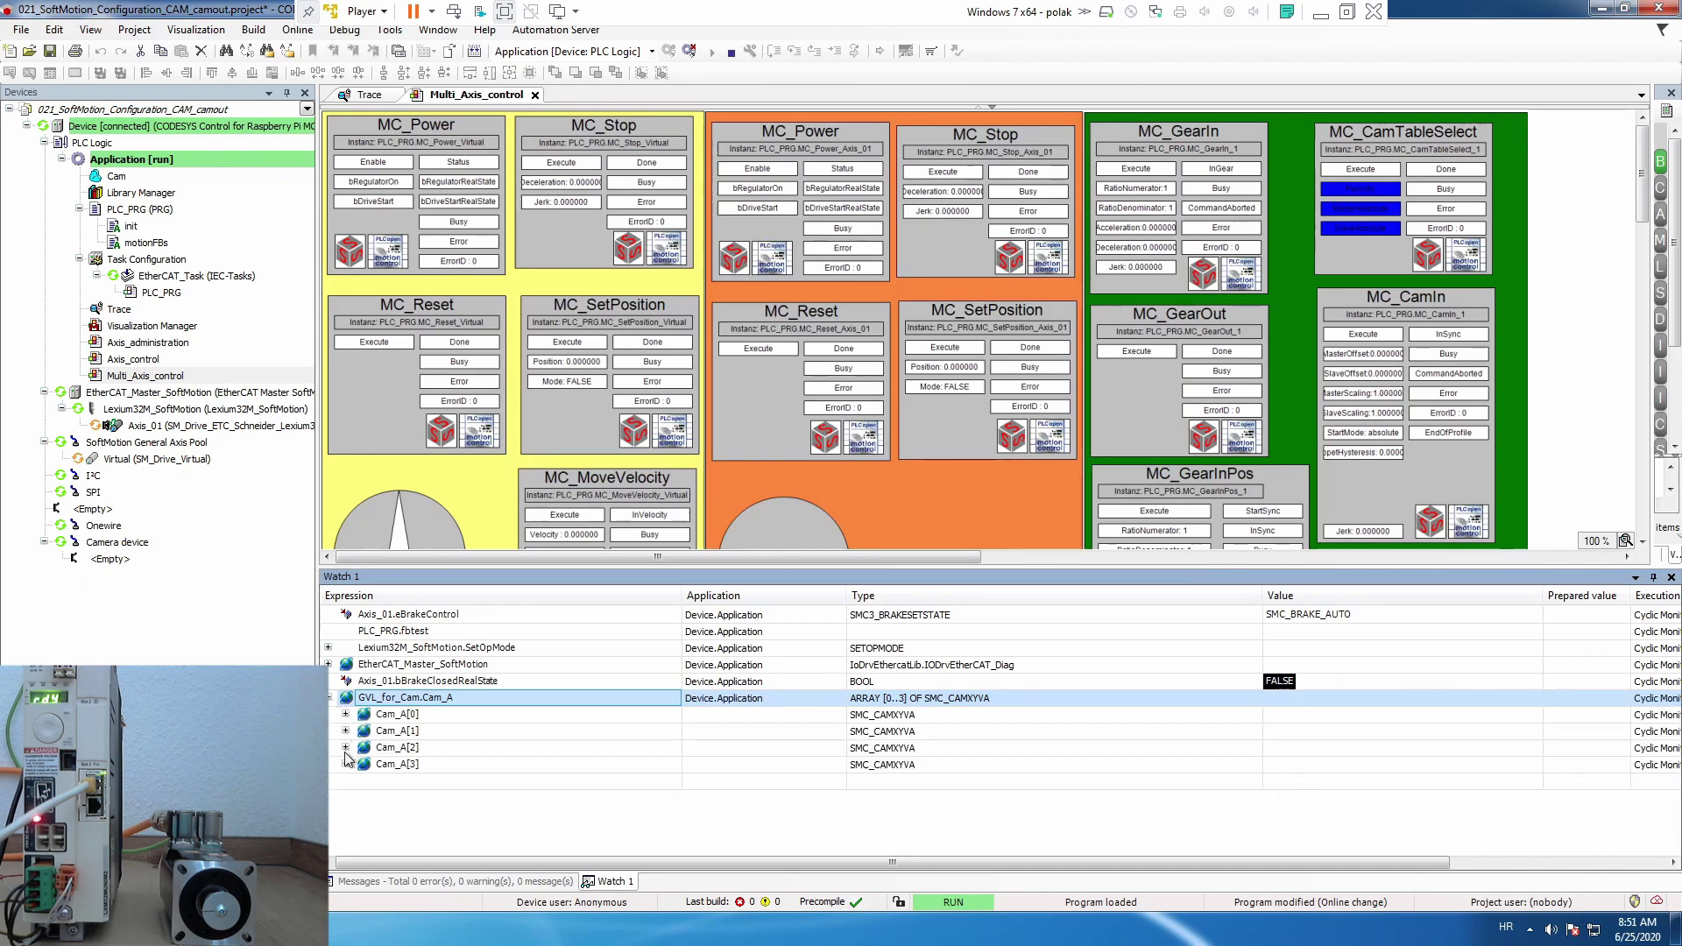
click(347, 764)
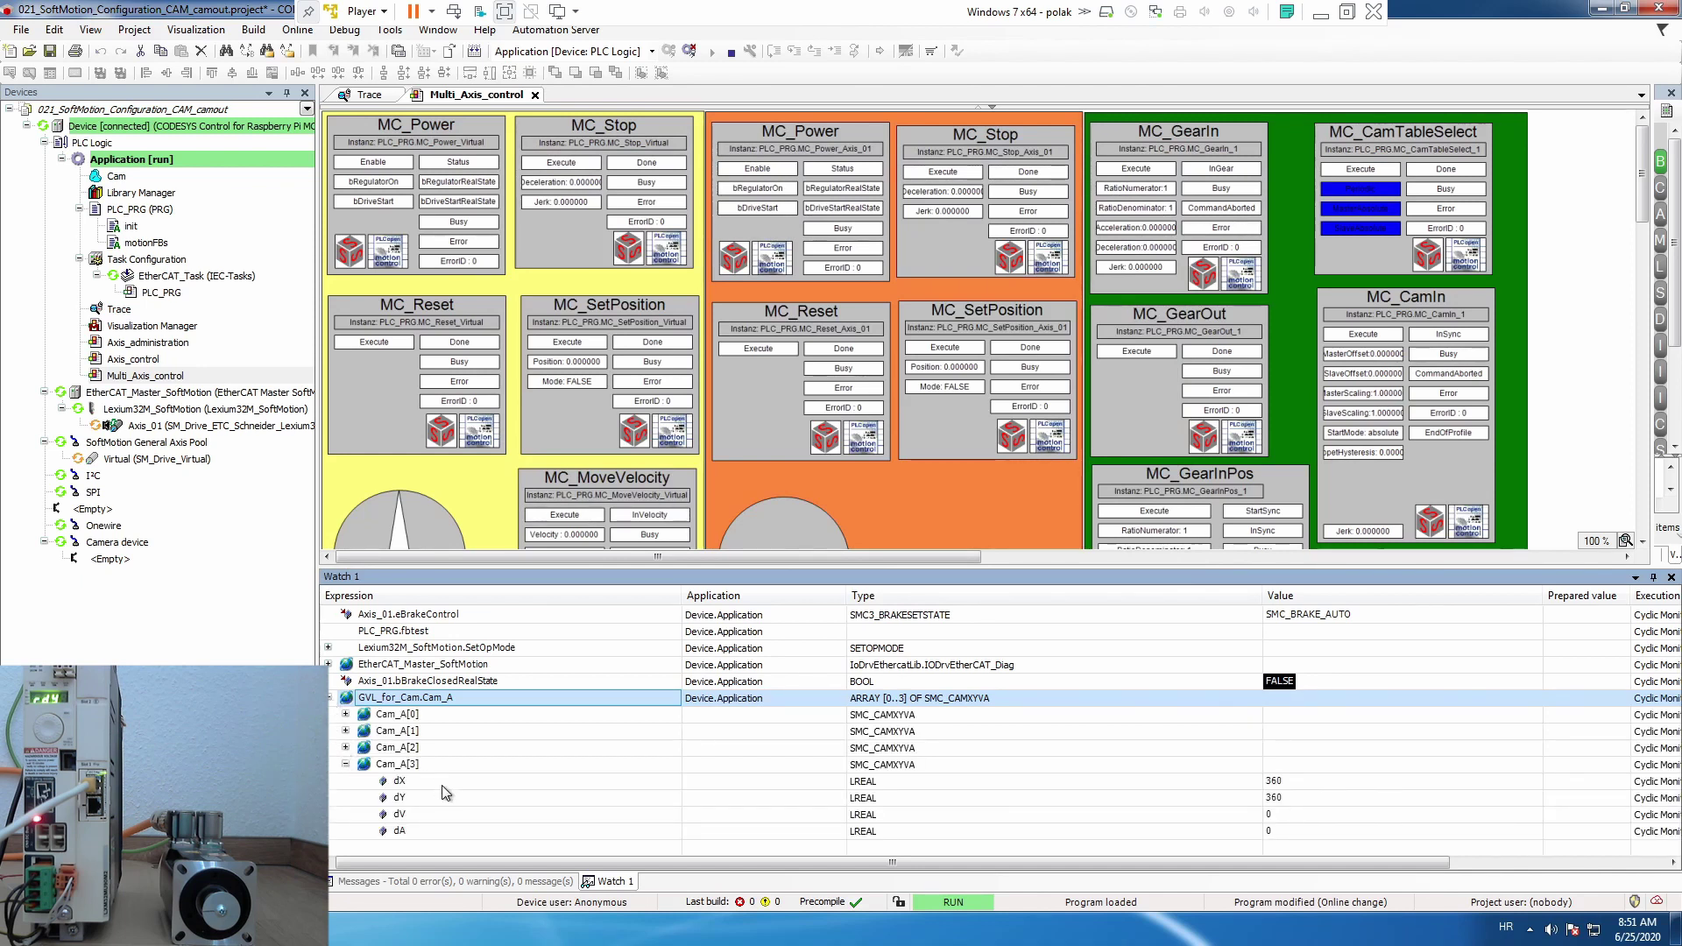
click(408, 797)
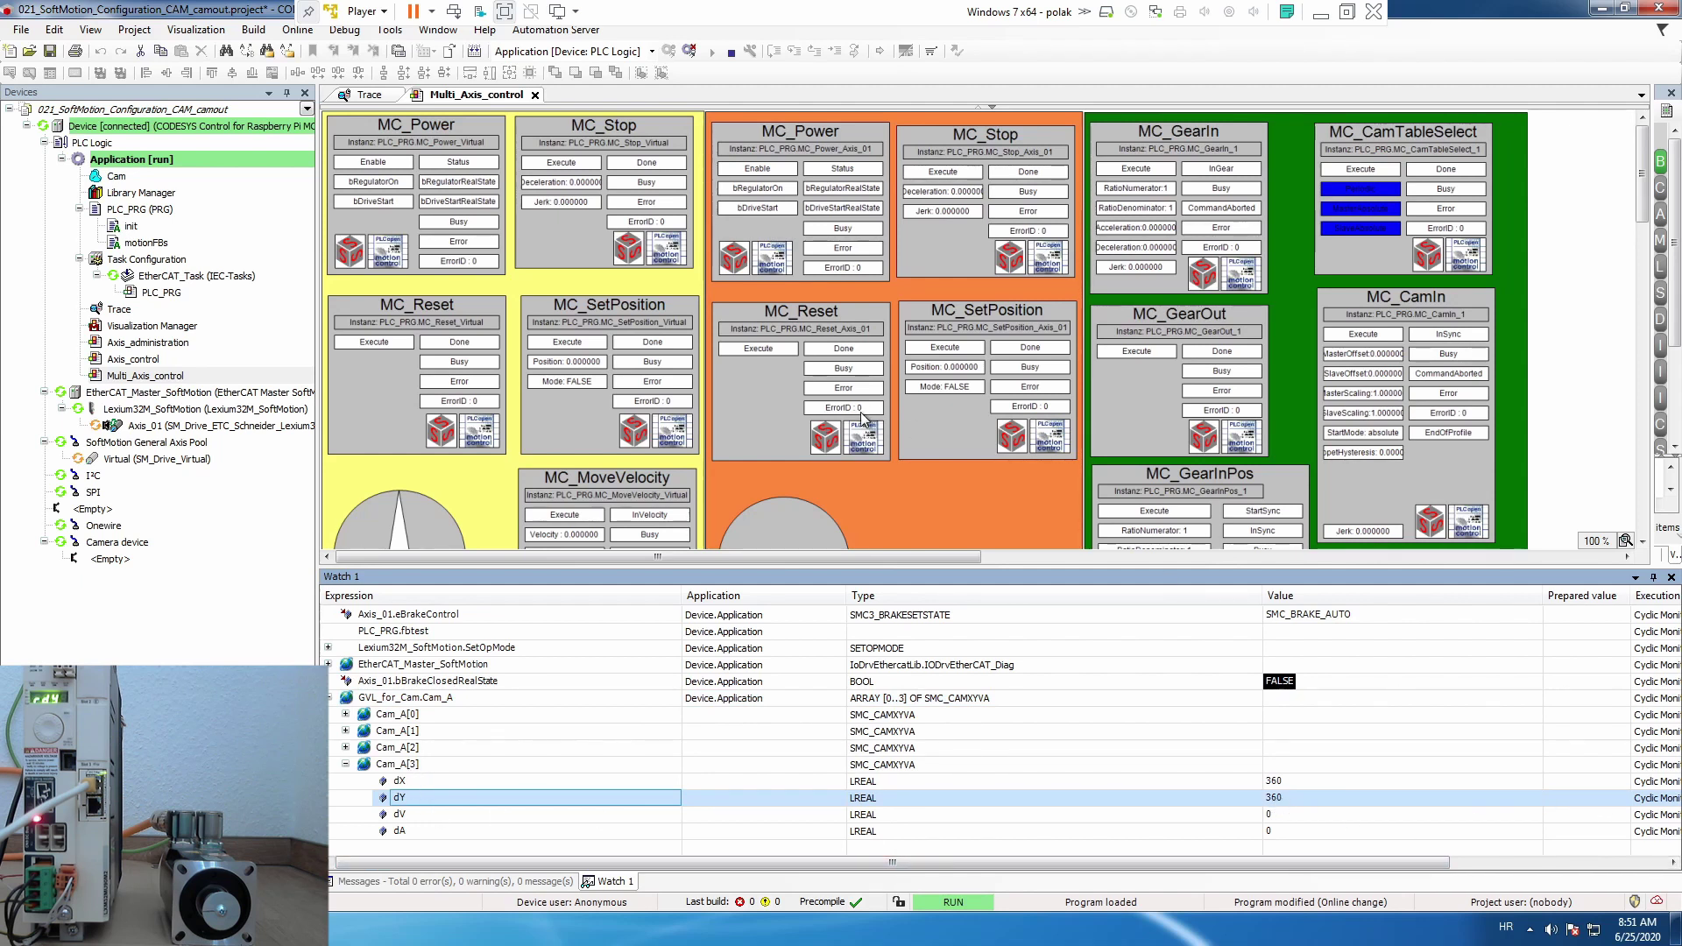
Step: Power on the virtual axis and Axis_01, and run MC_SetPosition for Axis_01 with position 0
click(400, 167)
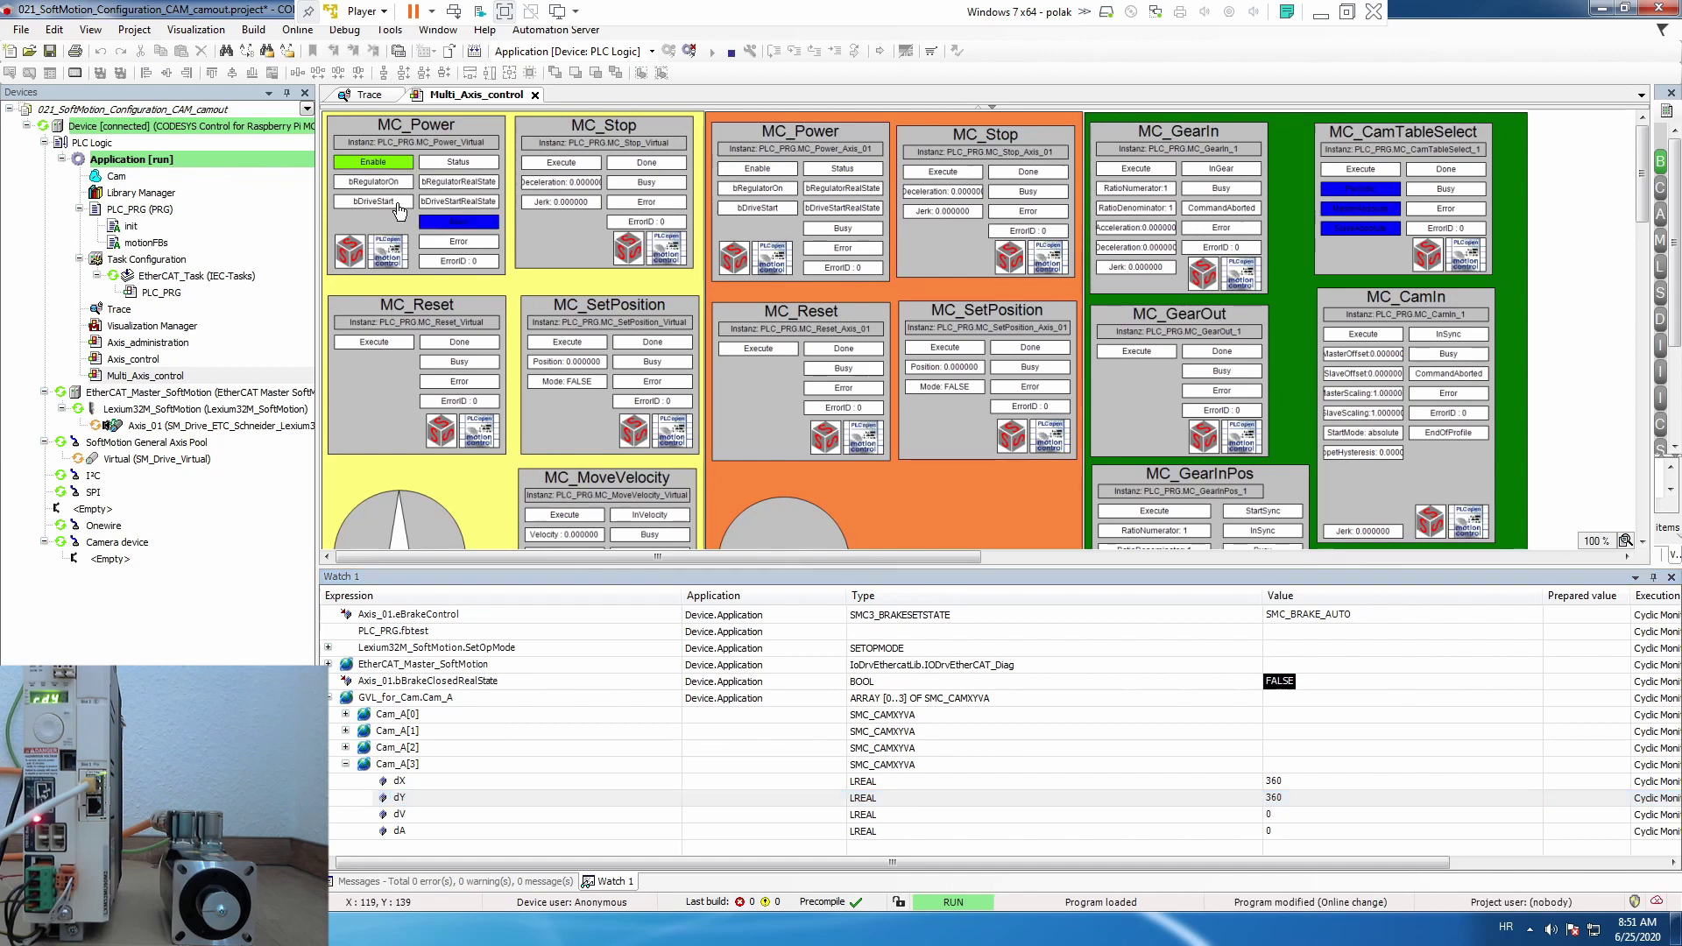
click(777, 170)
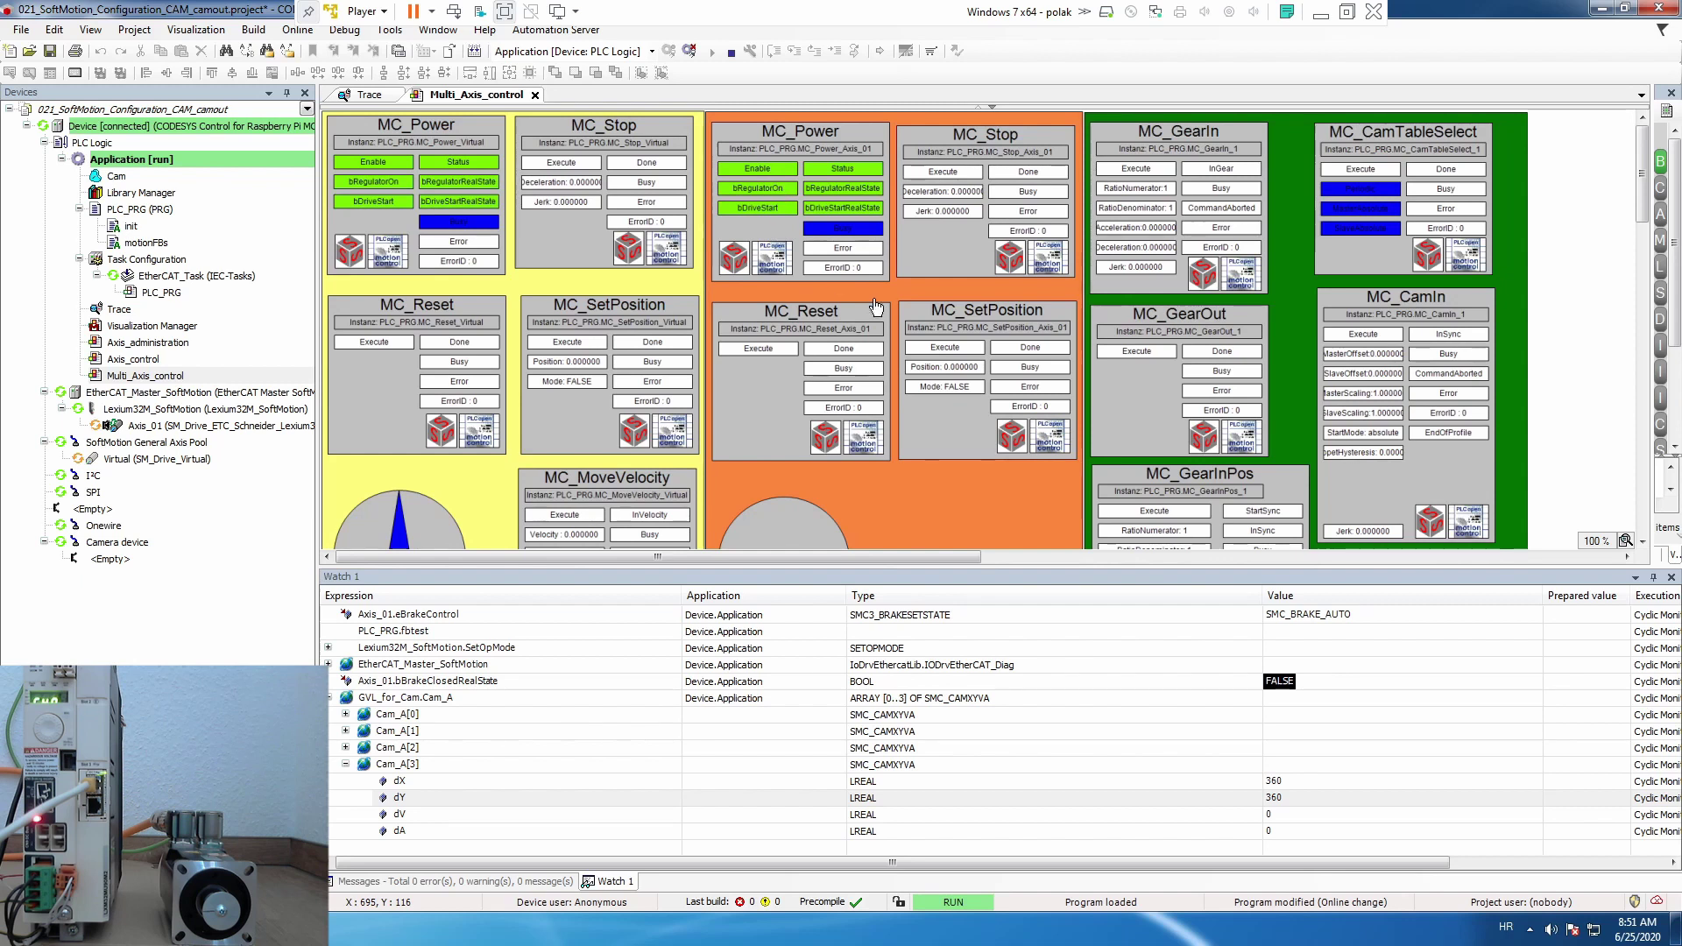
click(952, 348)
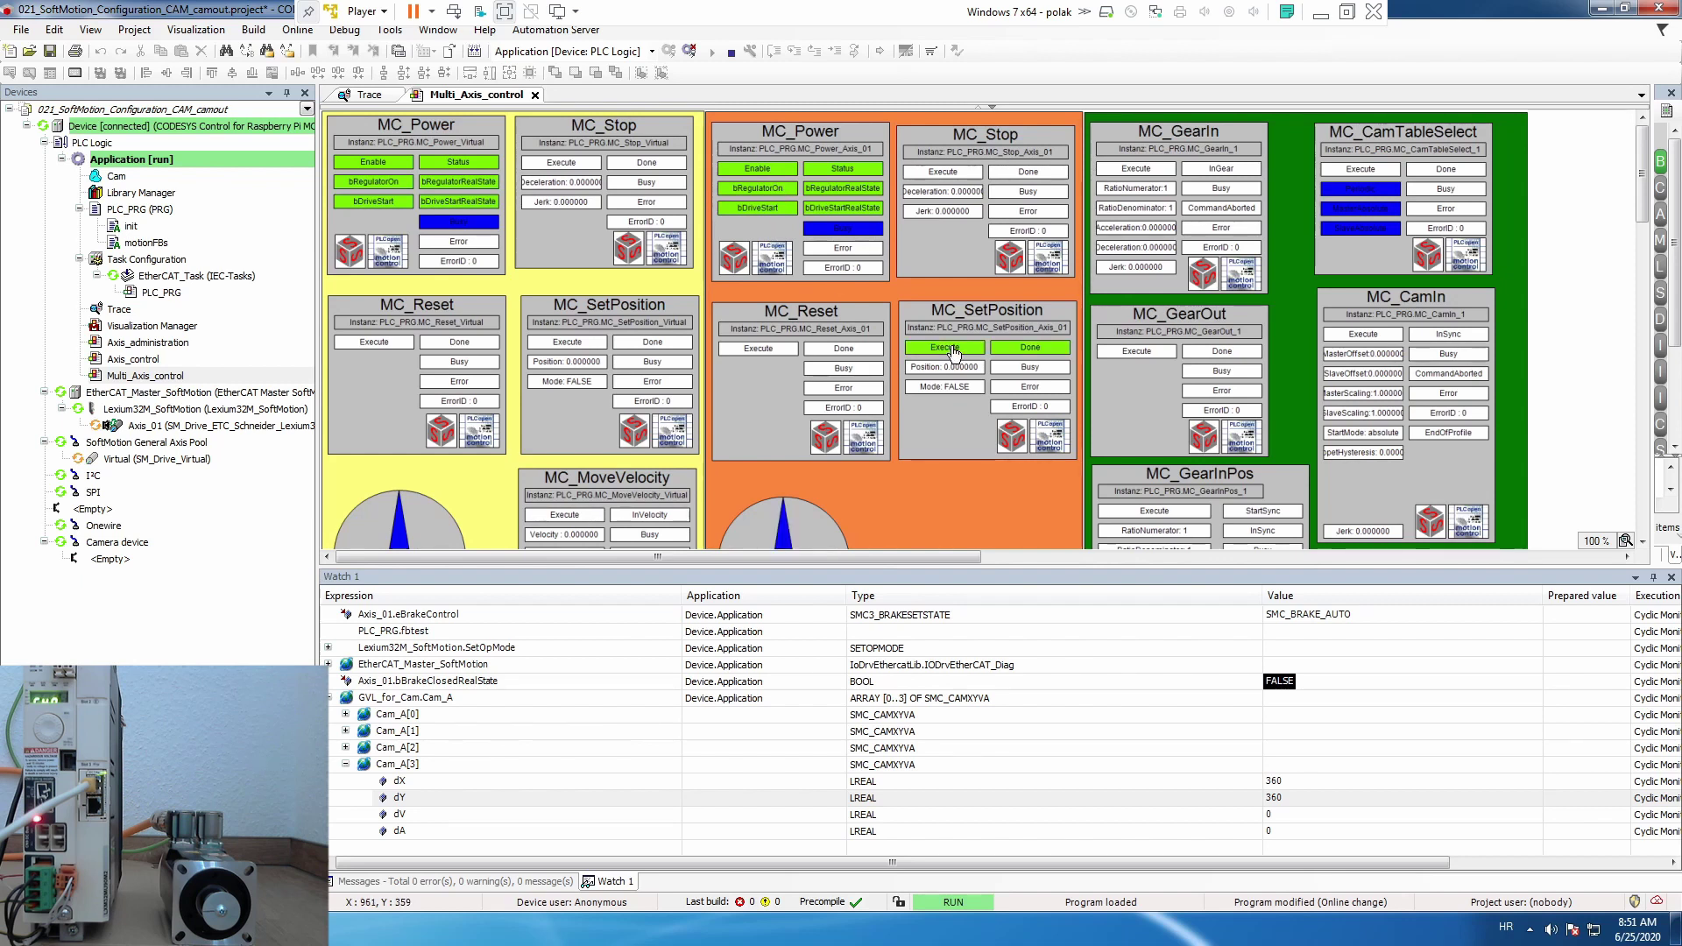
click(954, 349)
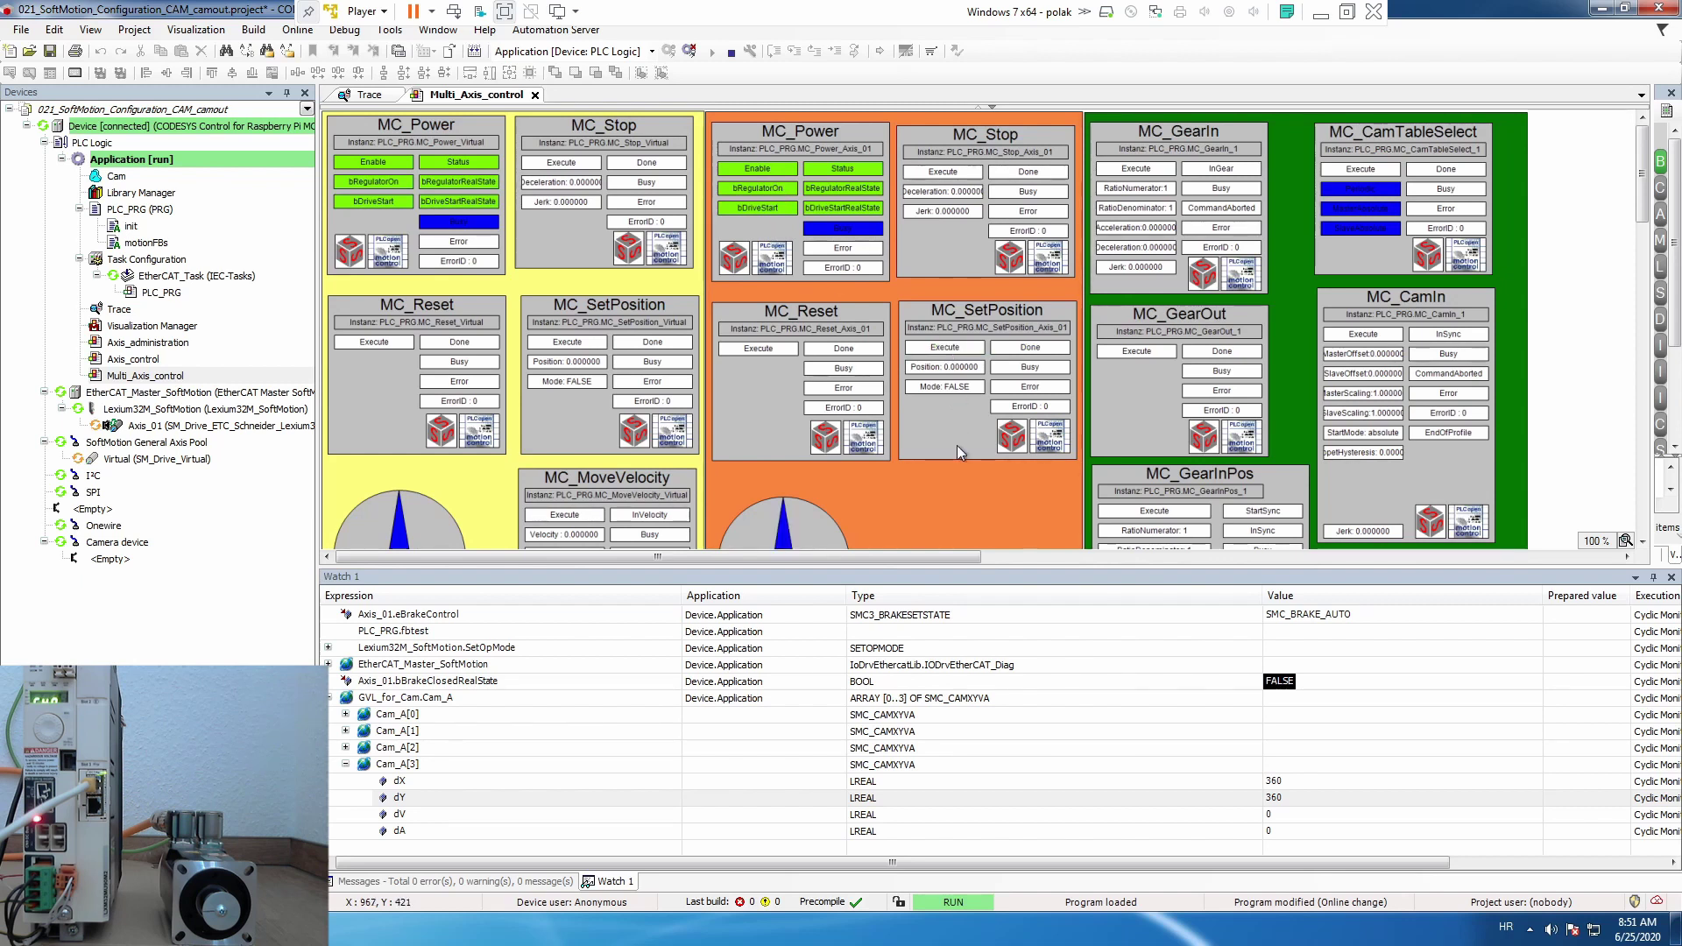
Step: Set the virtual axis's MC_MoveVelocity to velocity 50, acceleration 100 and deceleration 100
drag(1641, 186, 1644, 218)
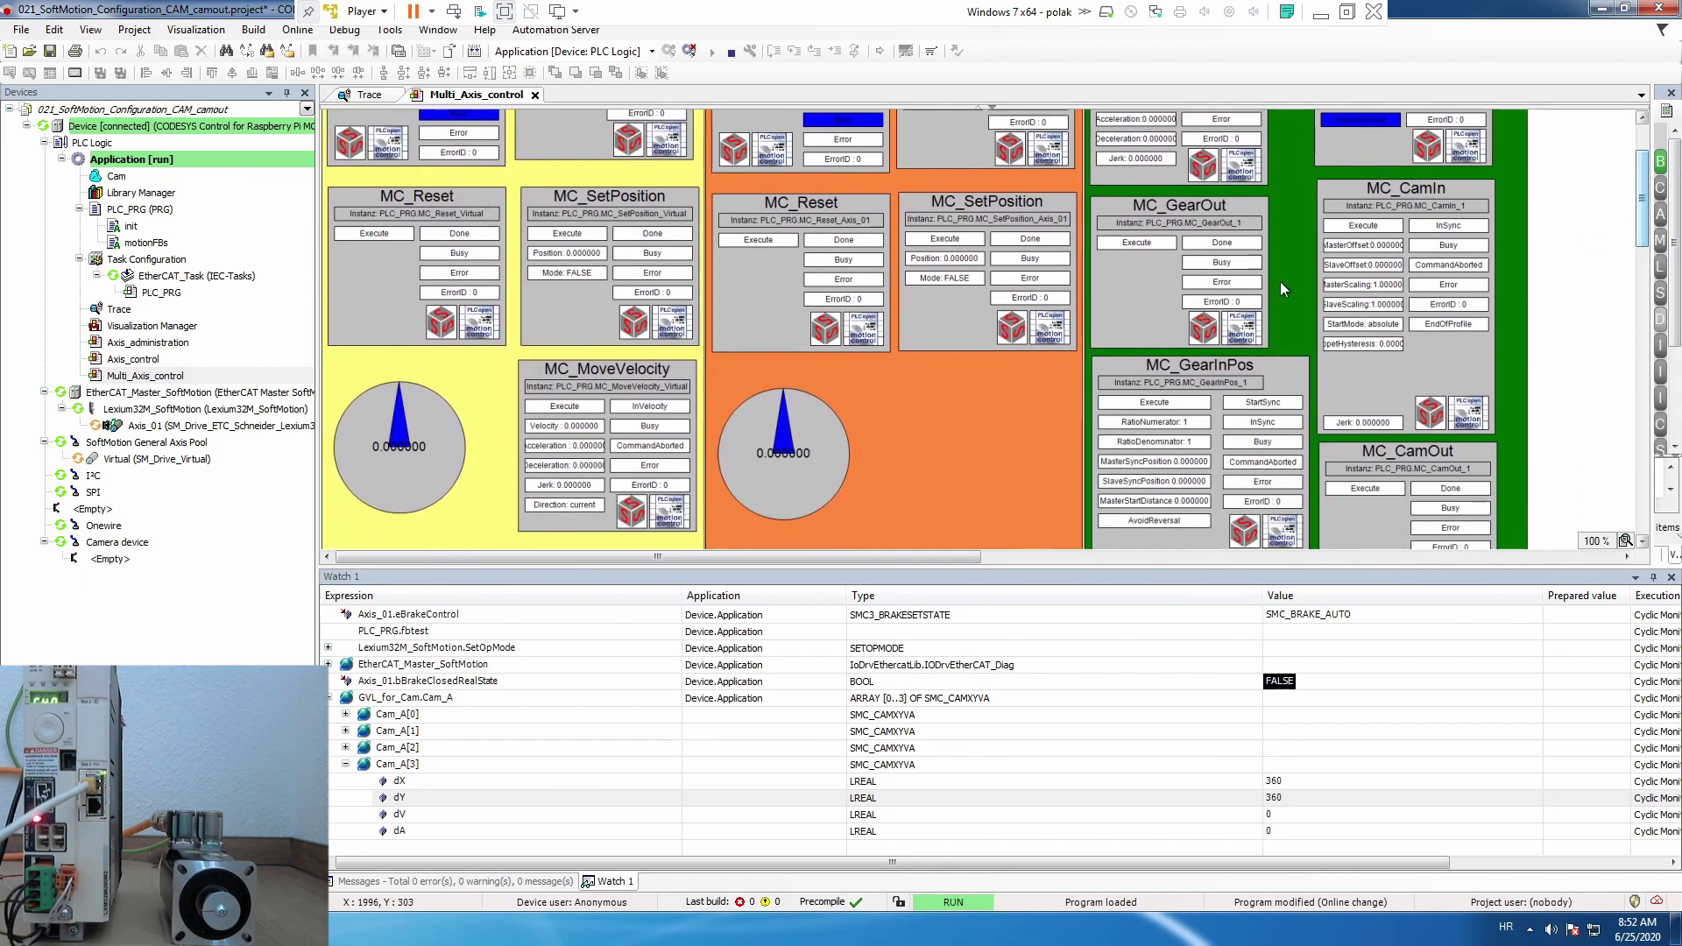
click(600, 426)
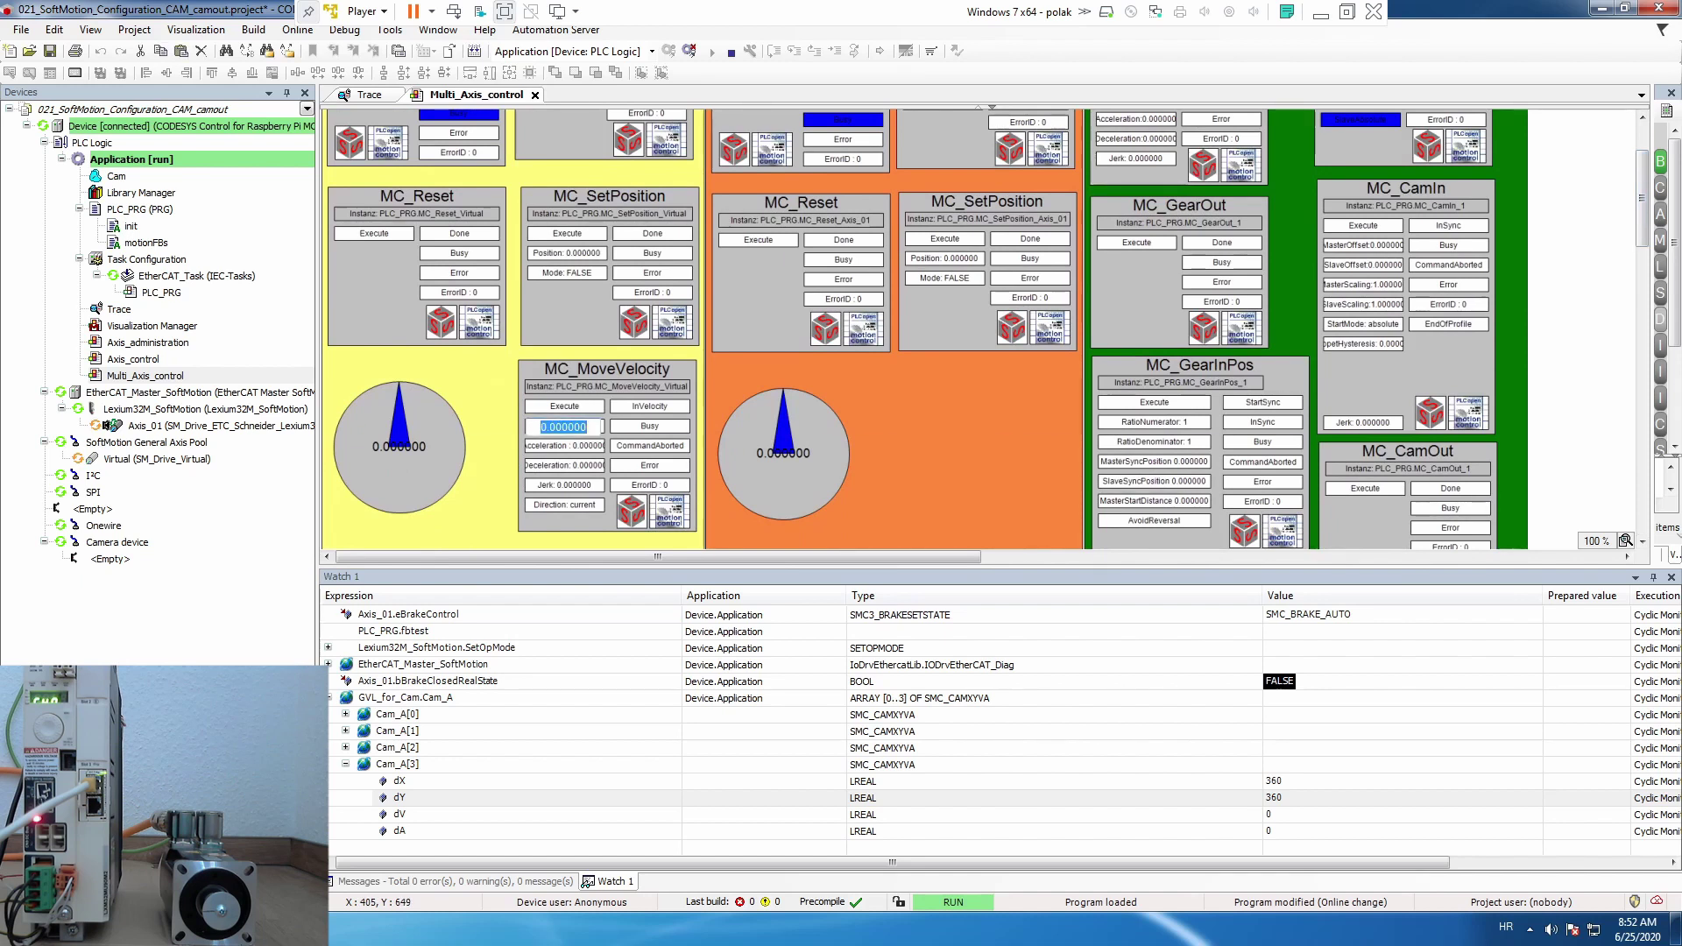
text(50)
key(Return)
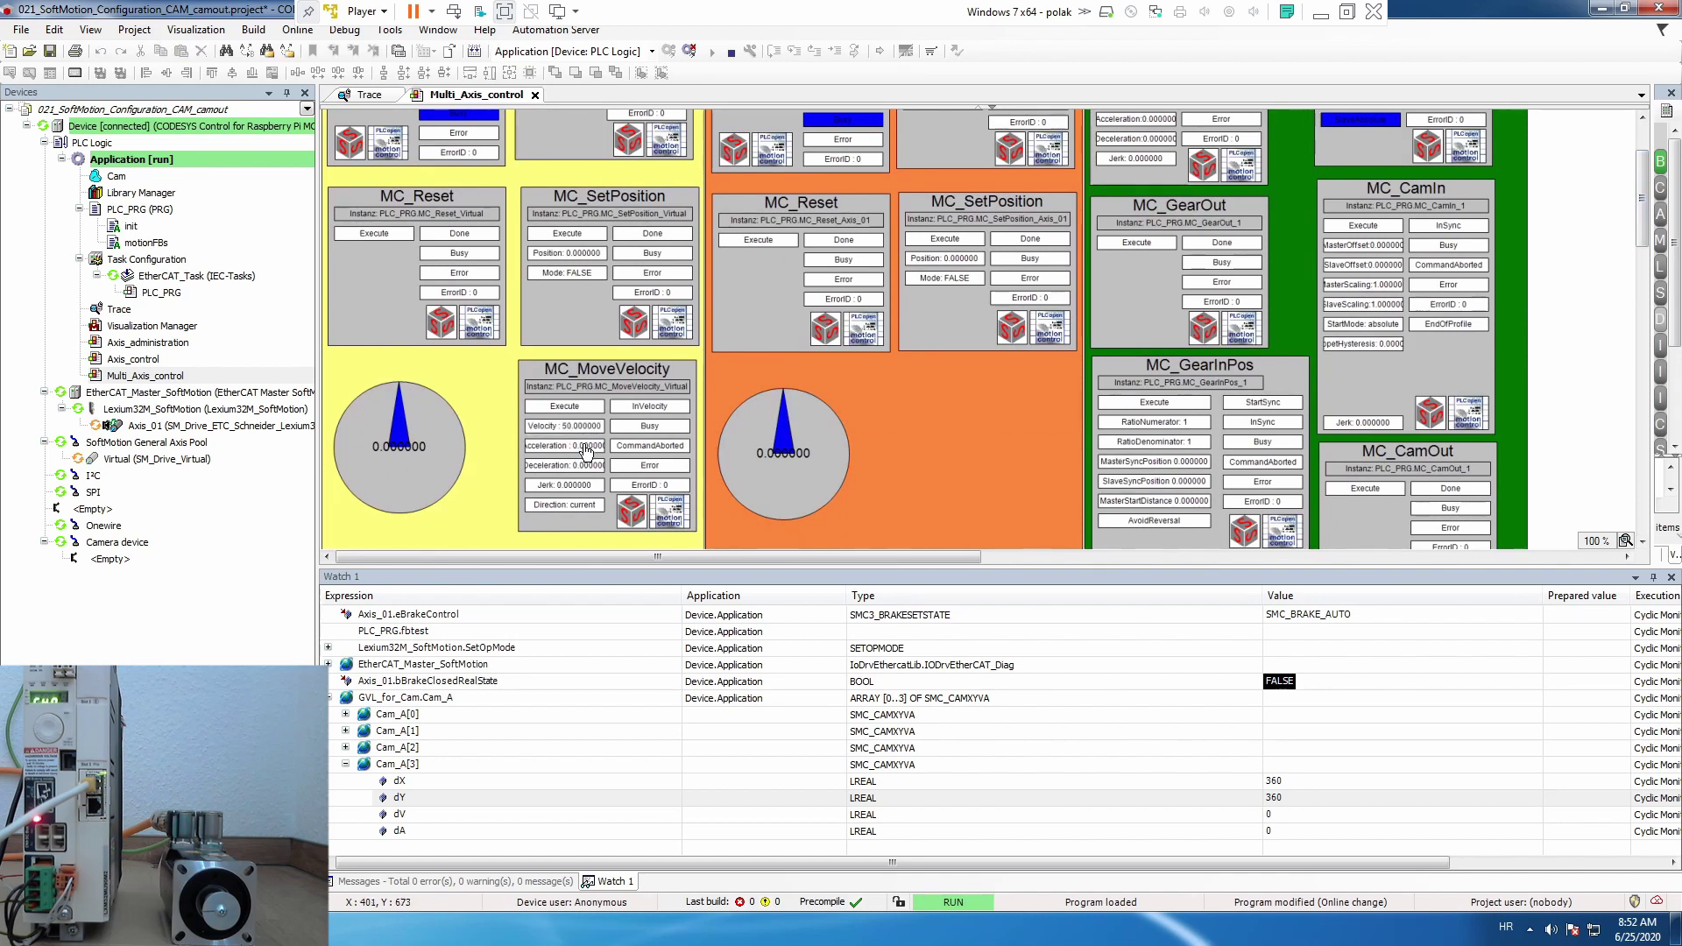
click(586, 451)
text(100)
key(Return)
click(592, 468)
text(100)
key(Return)
Step: Execute MC_CamTableSelect and MC_CamIn to couple the axes, and start the virtual axis with MC_MoveVelocity
scroll(1641, 242, up, 3)
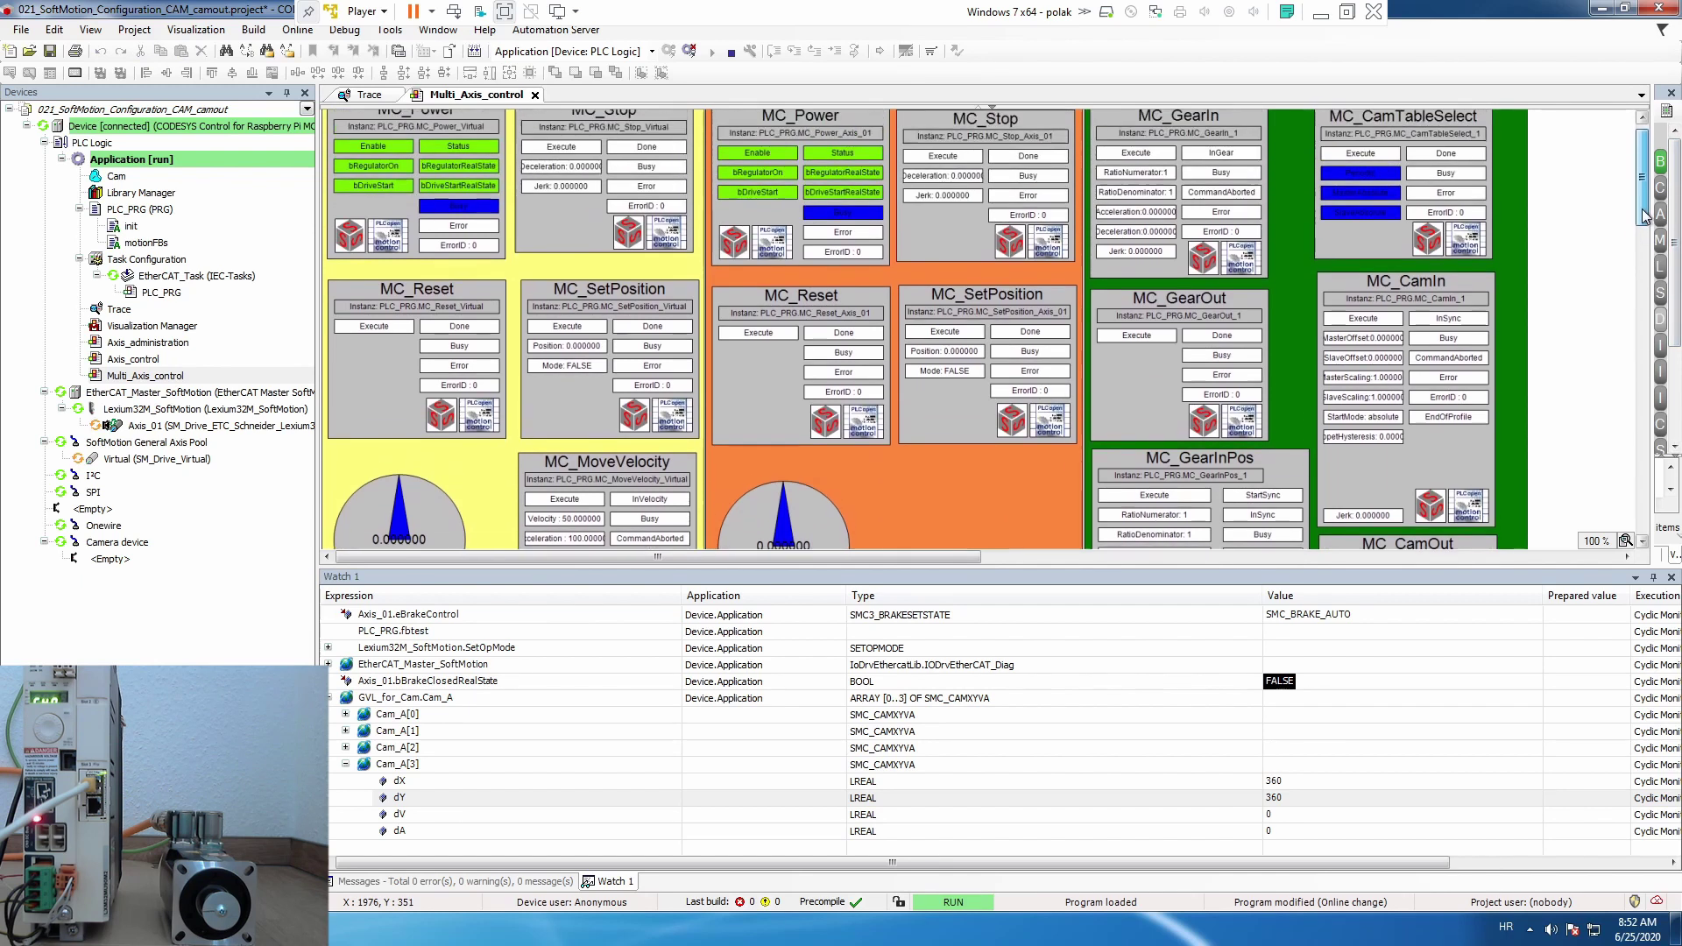
click(1388, 176)
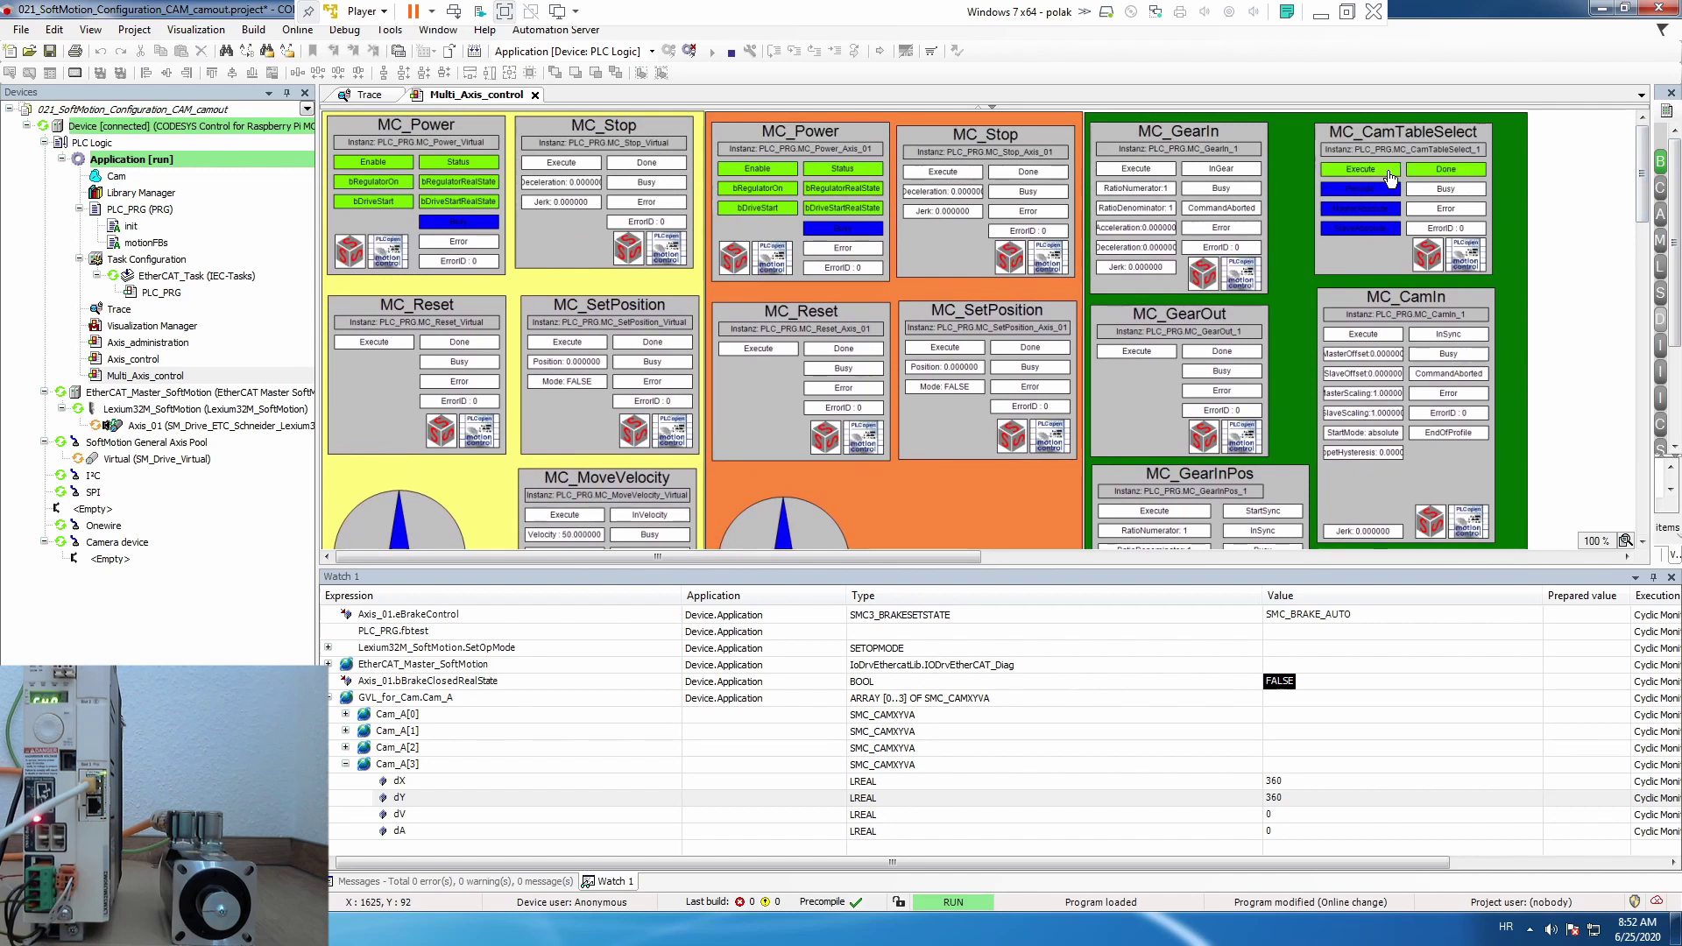
click(1389, 176)
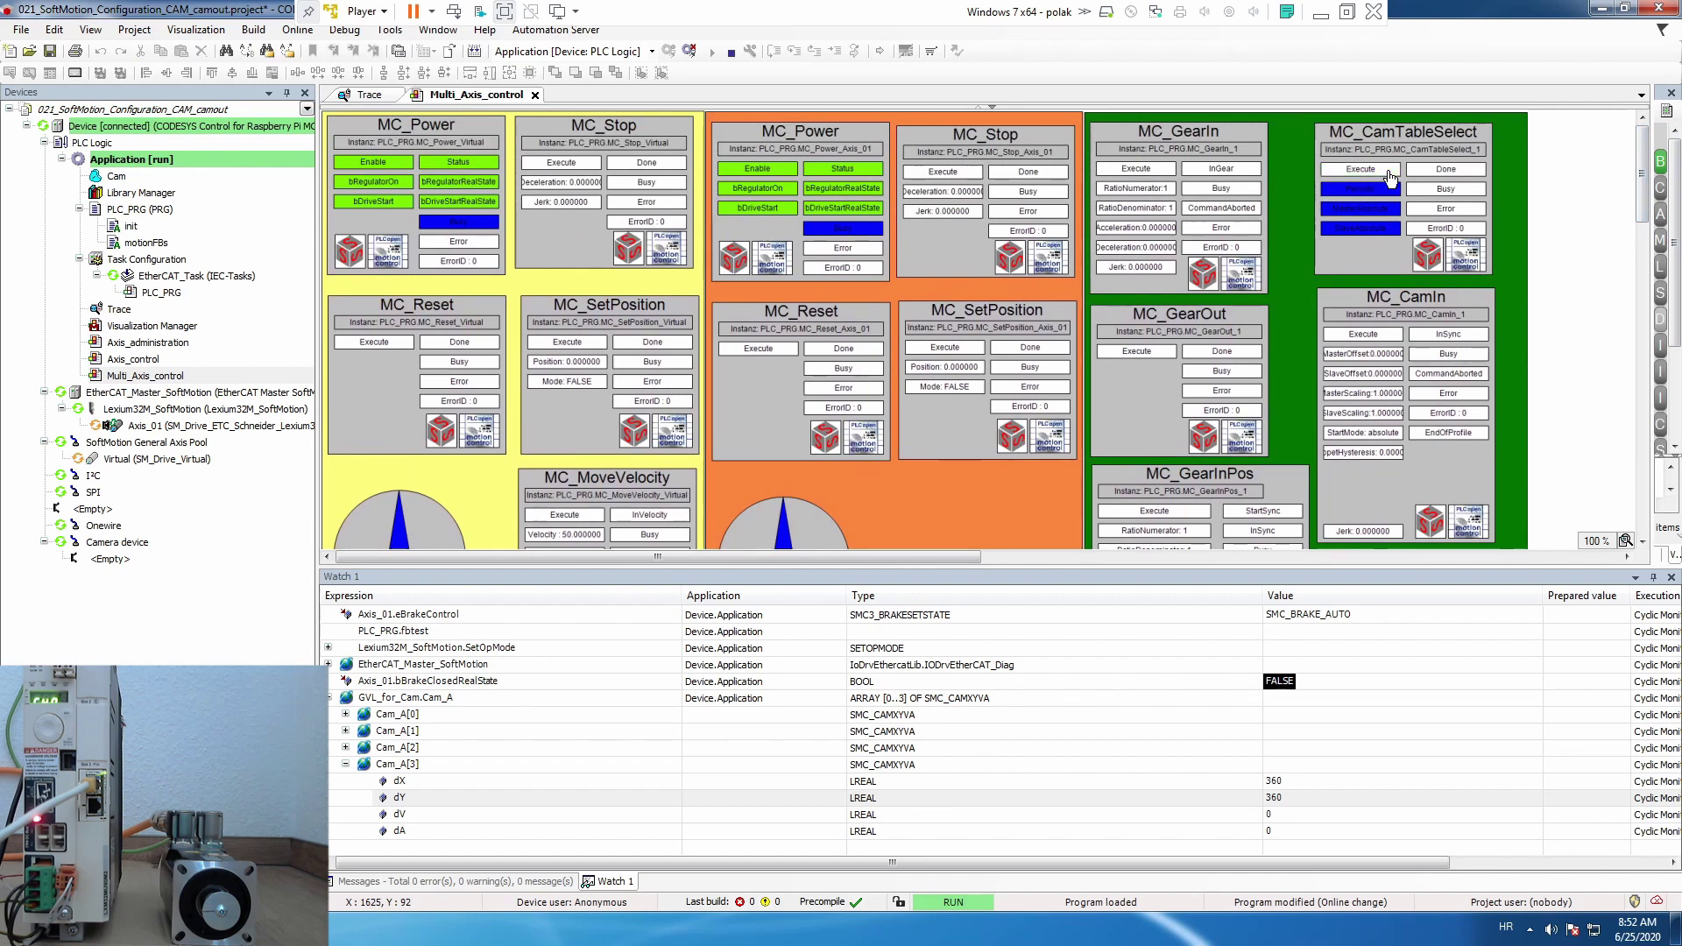
click(1385, 341)
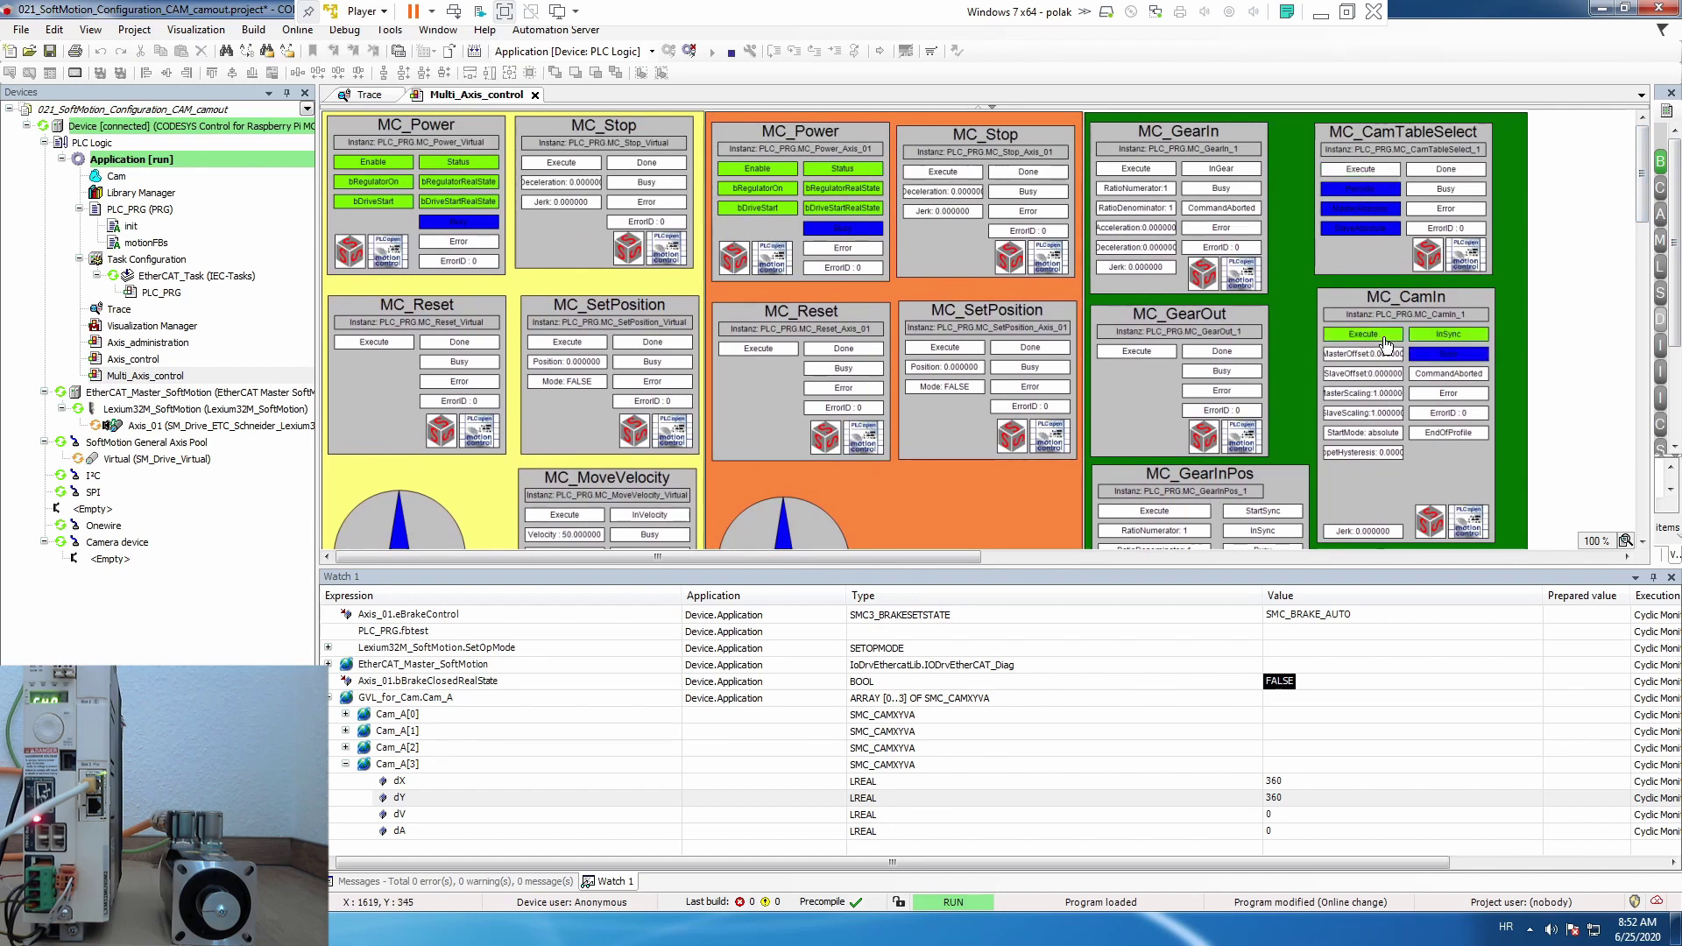
click(568, 523)
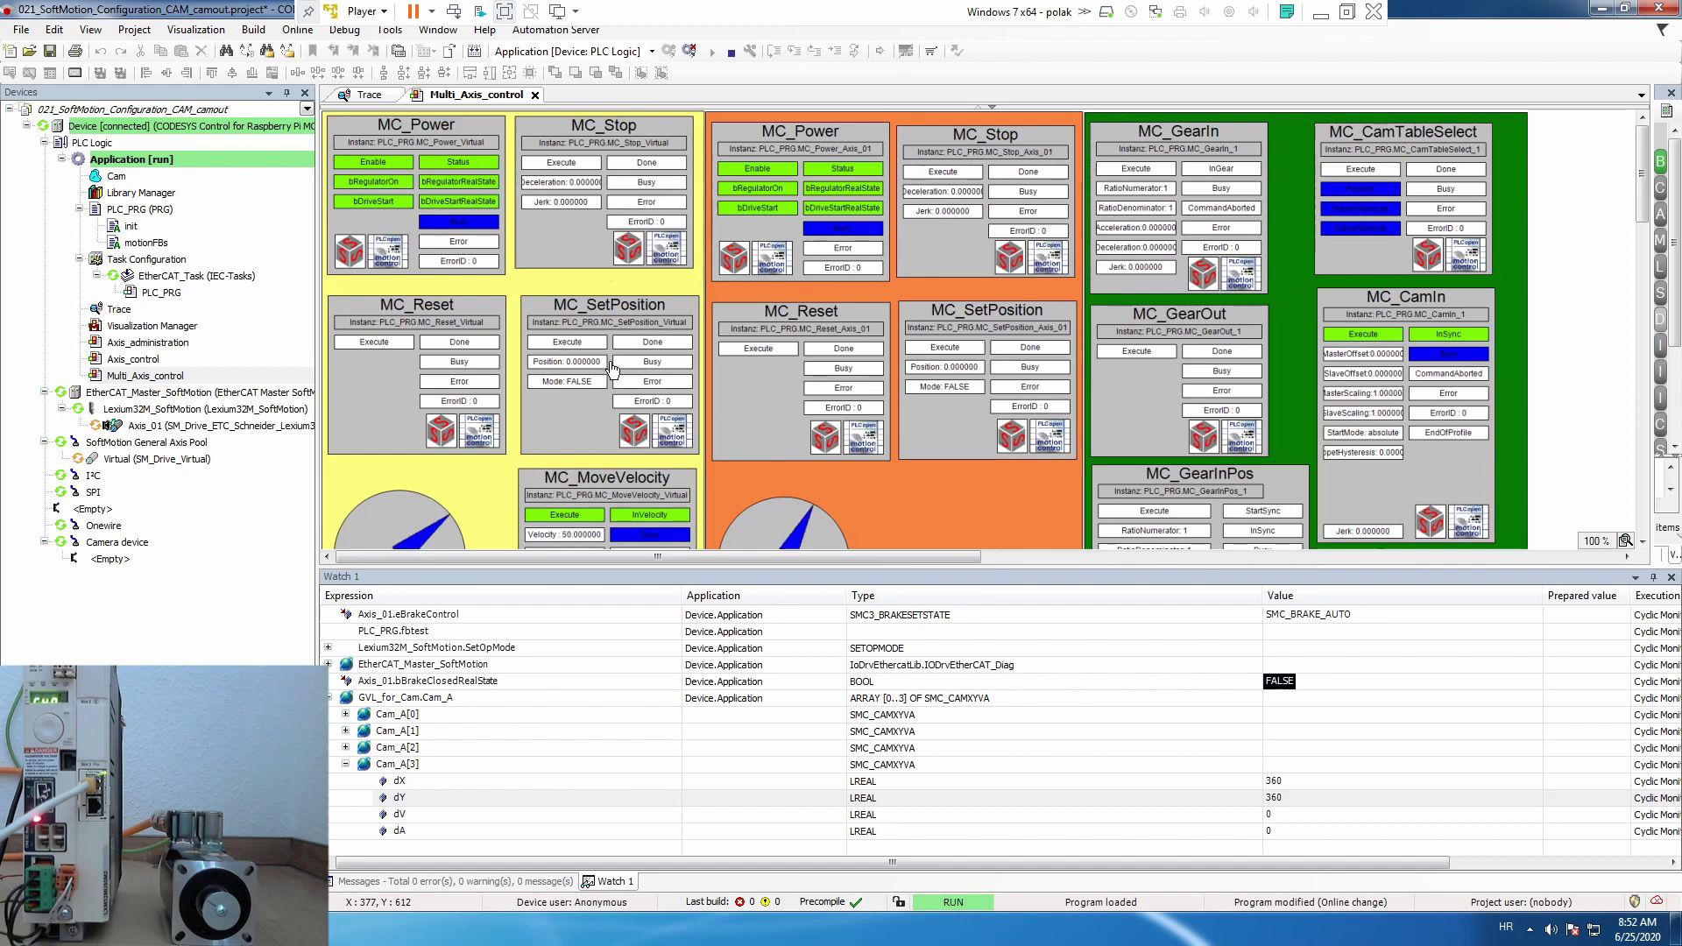
Step: Show the Trace with a wider time range to compare the Axis_01 and Virtual set positions
click(367, 94)
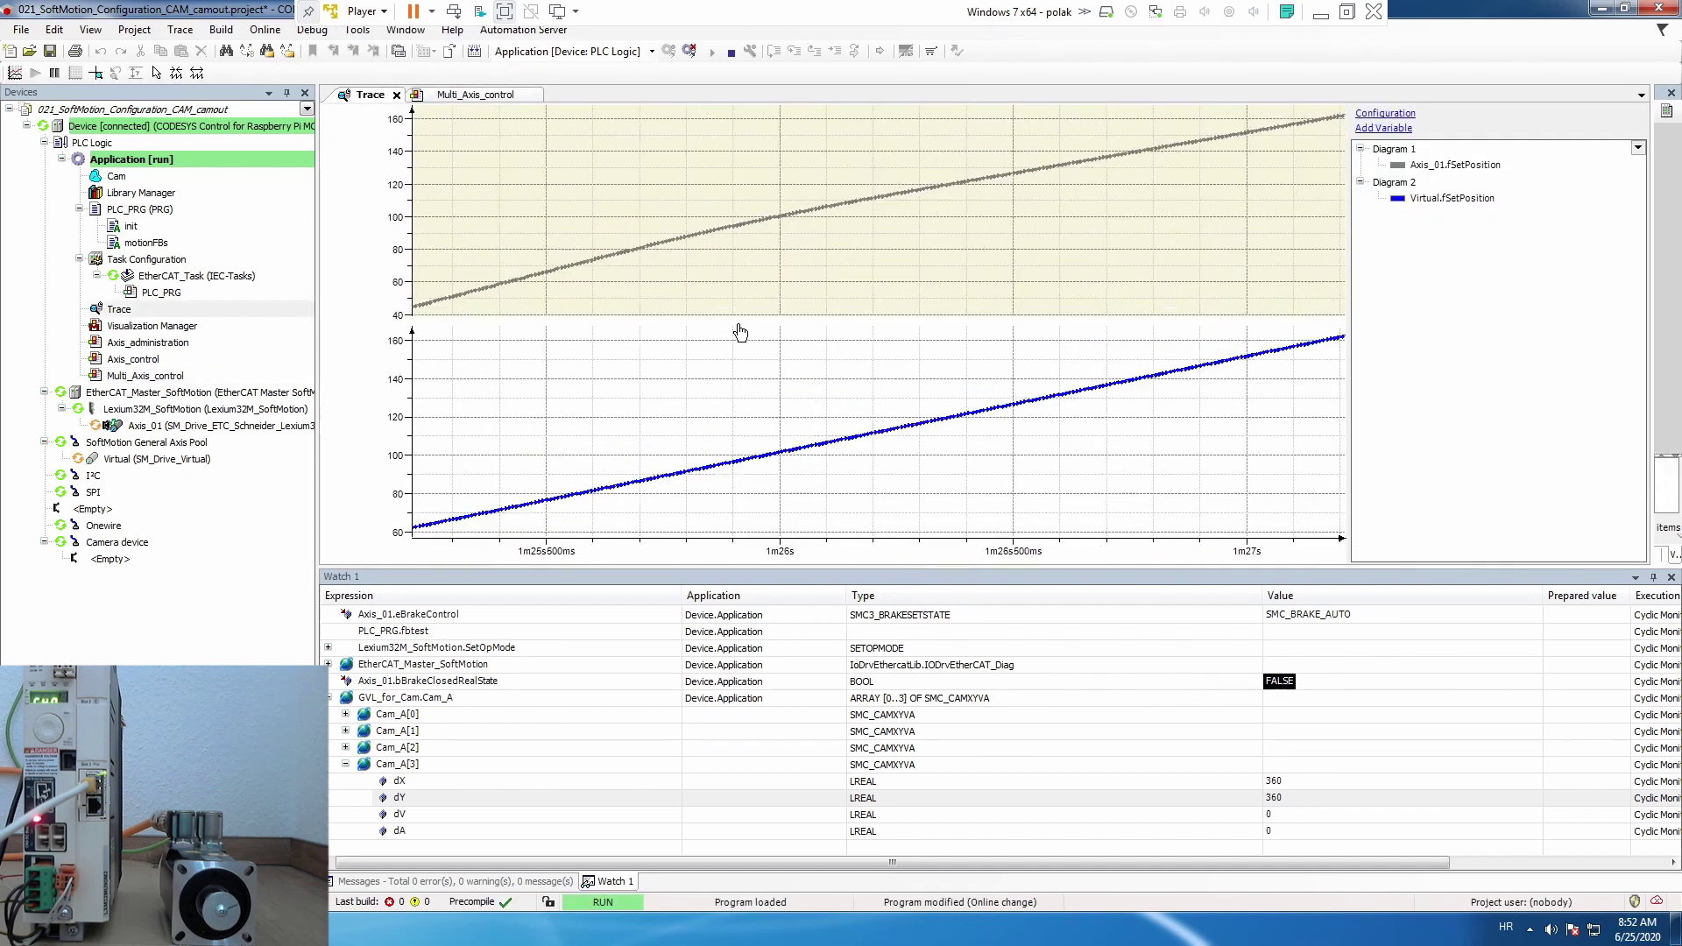
scroll(741, 334, down, 5)
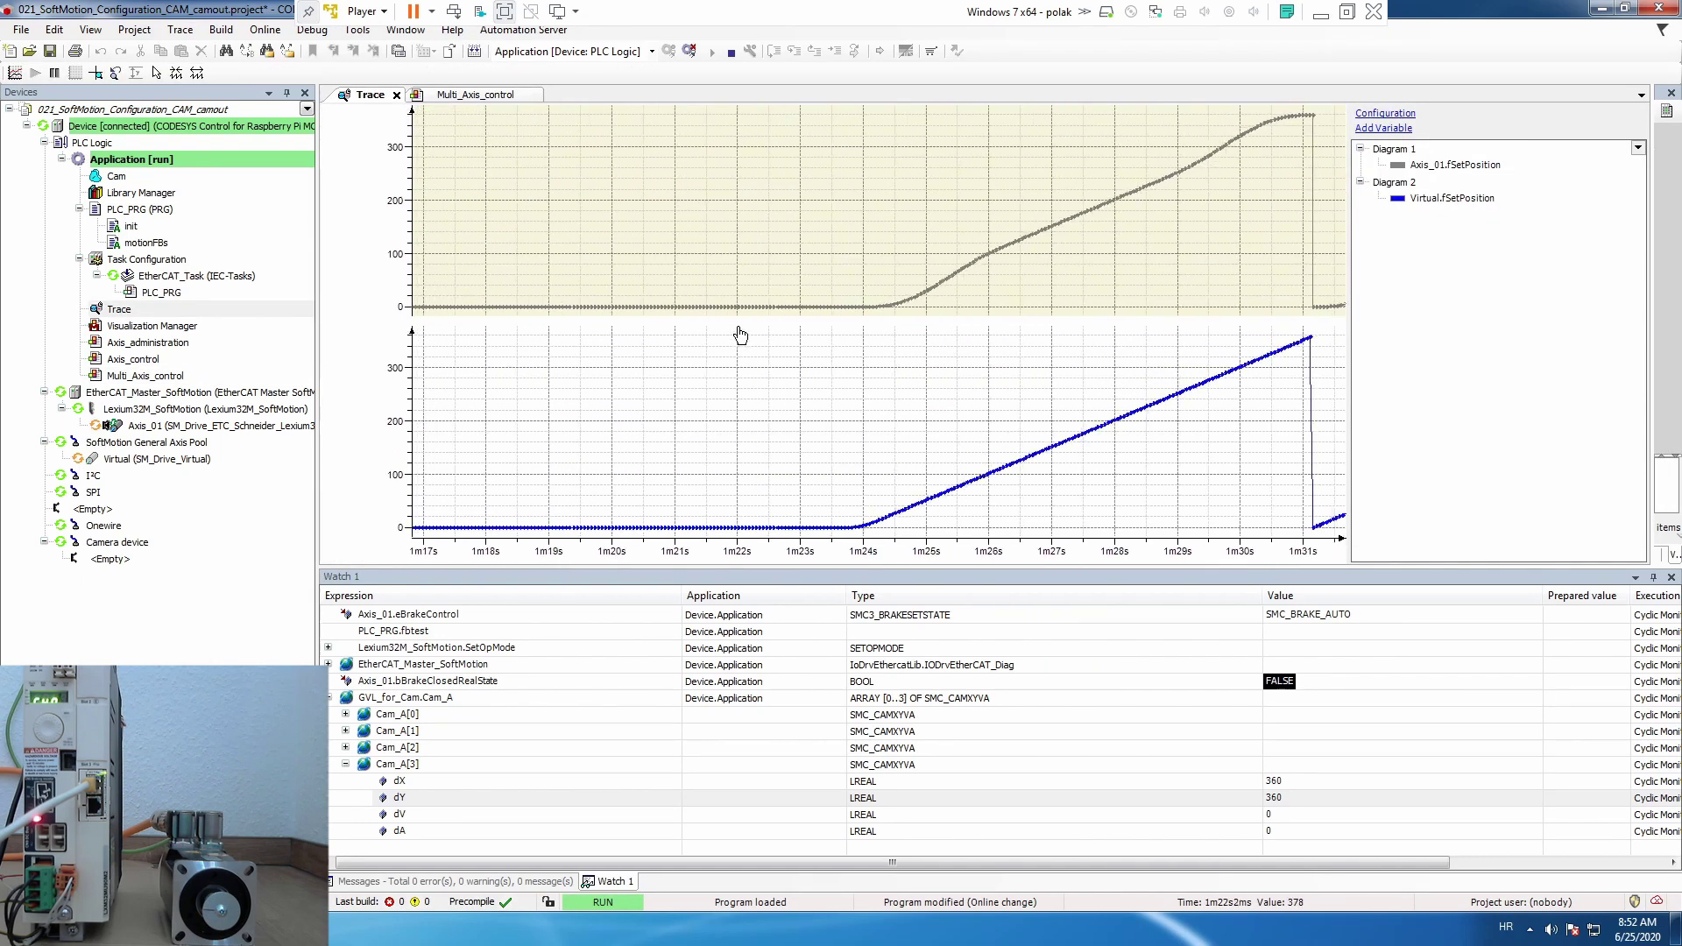
scroll(741, 336, down, 1)
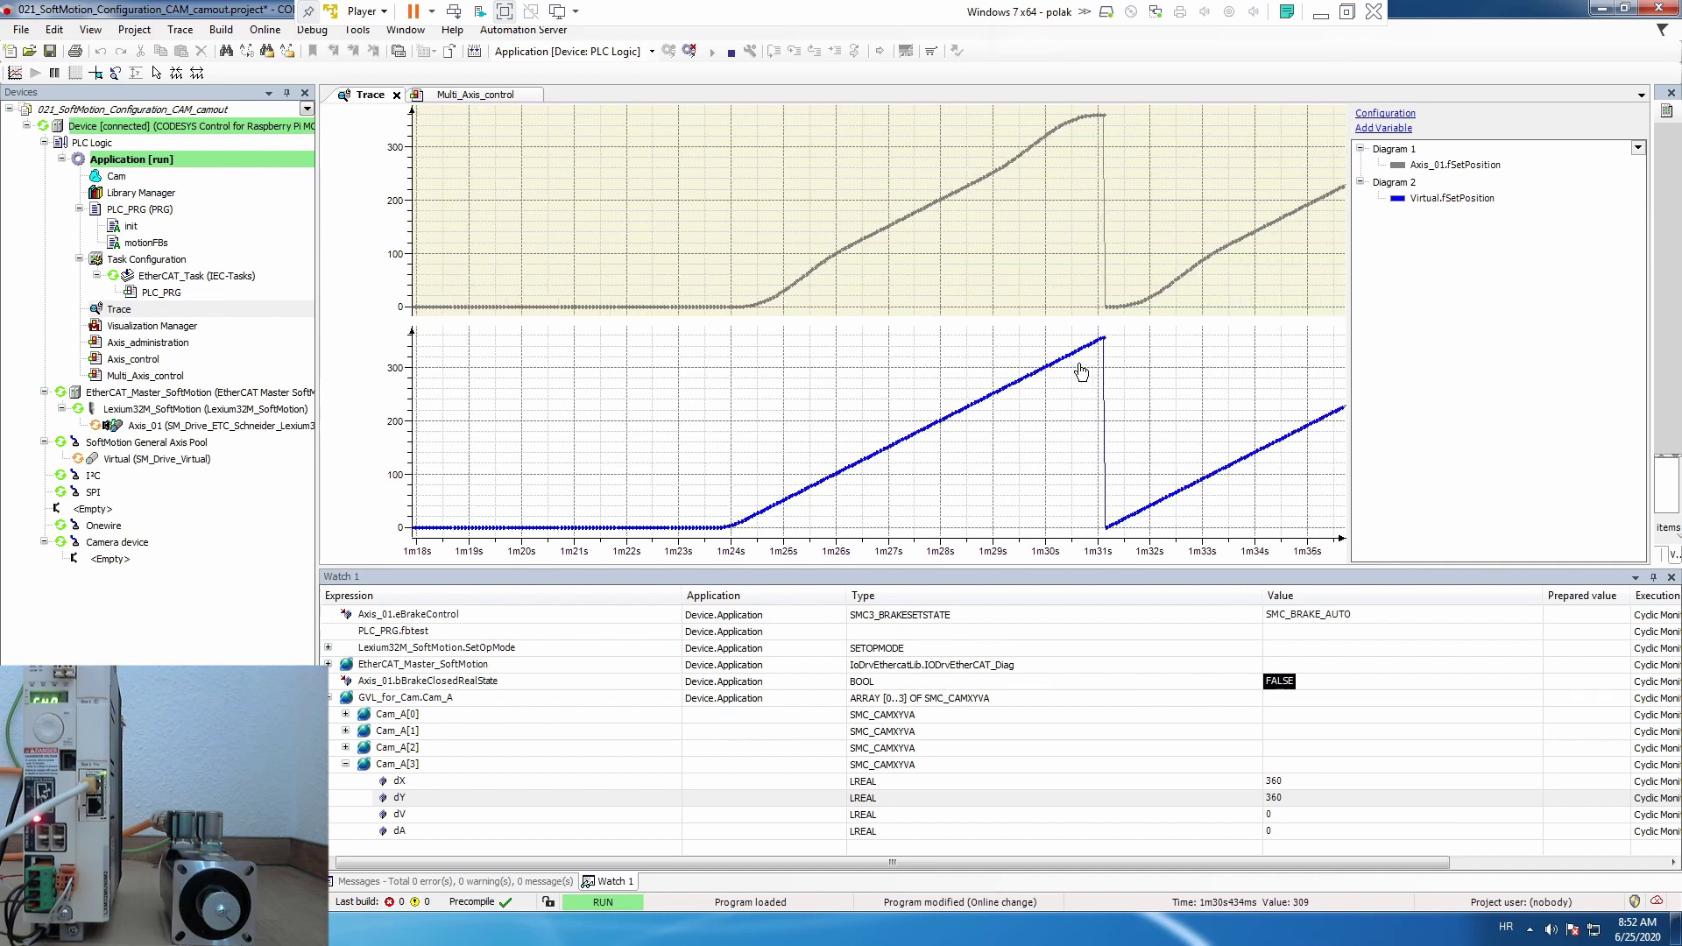
Step: Write 0 to Cam_A[3].dY in the running application through the watch list
click(1579, 799)
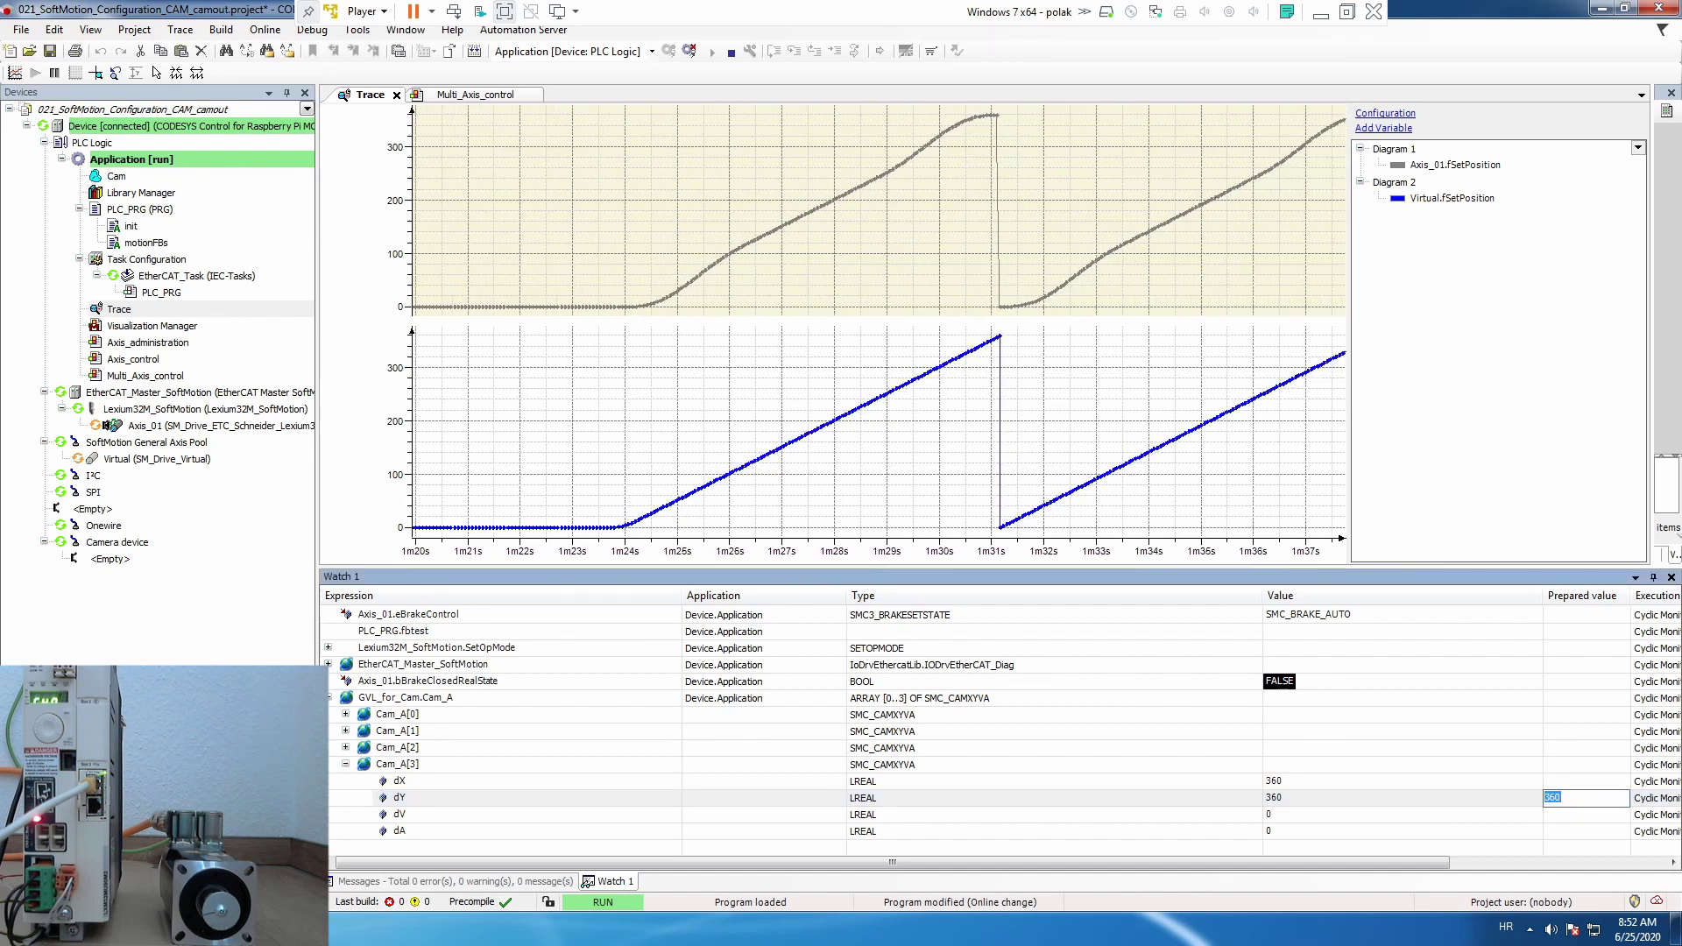
text(0)
key(Return)
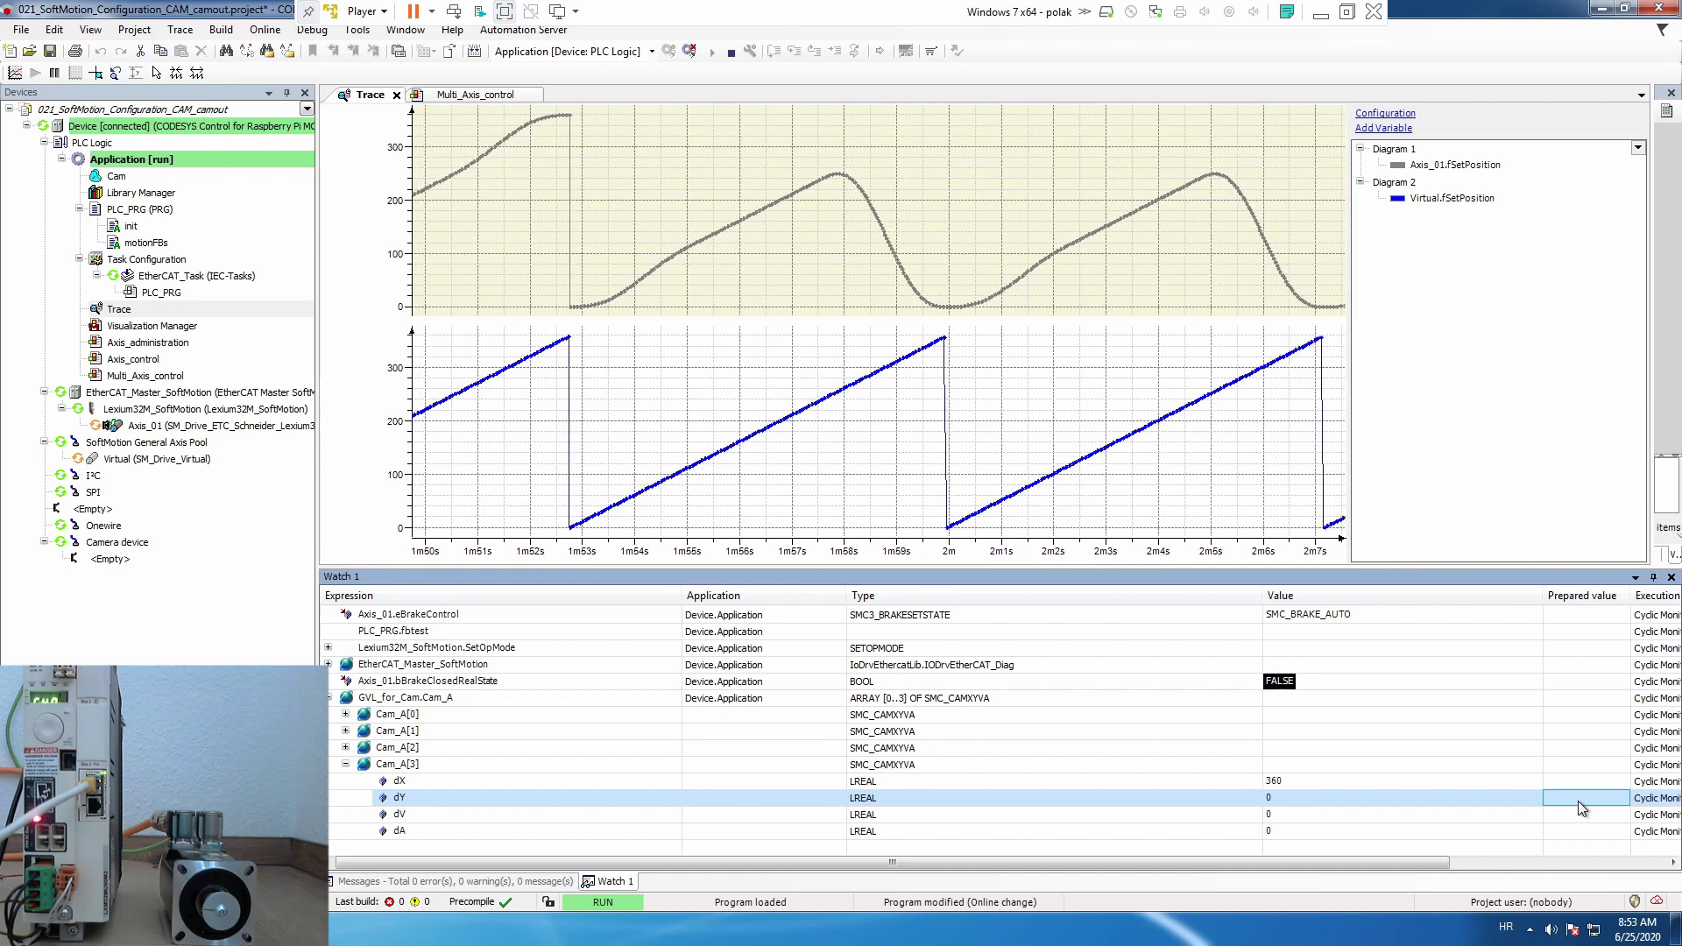
Step: Prepare the value 360 for Cam_A[3].dY and write it to the running application
click(1581, 808)
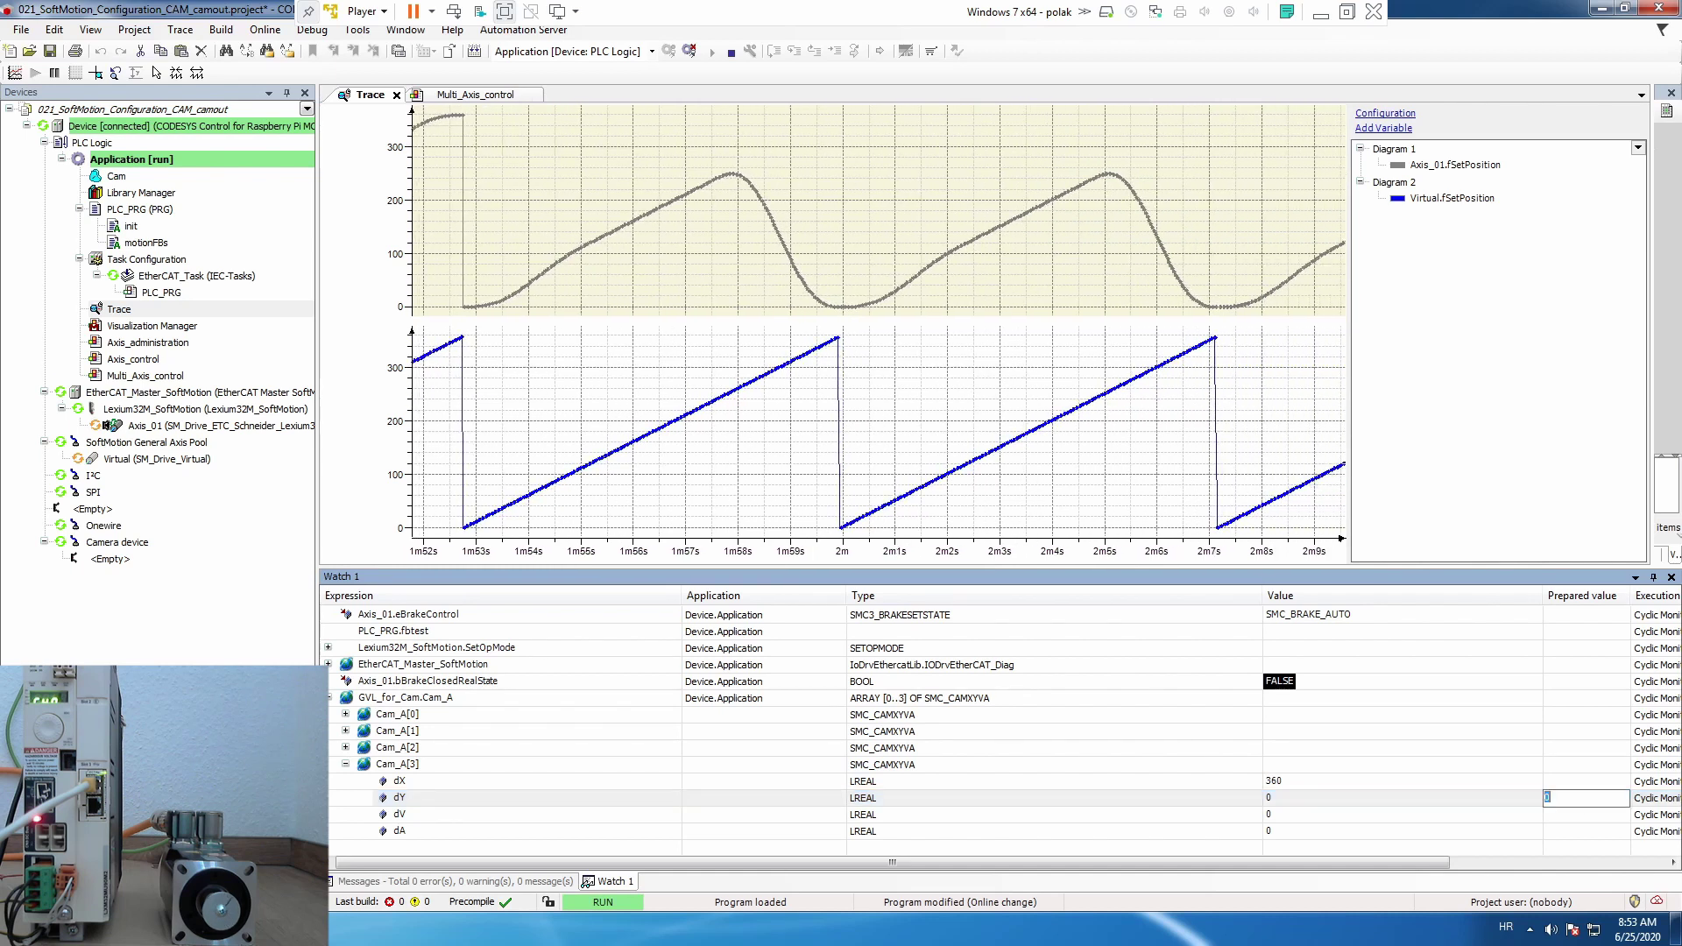
text(360)
key(Return)
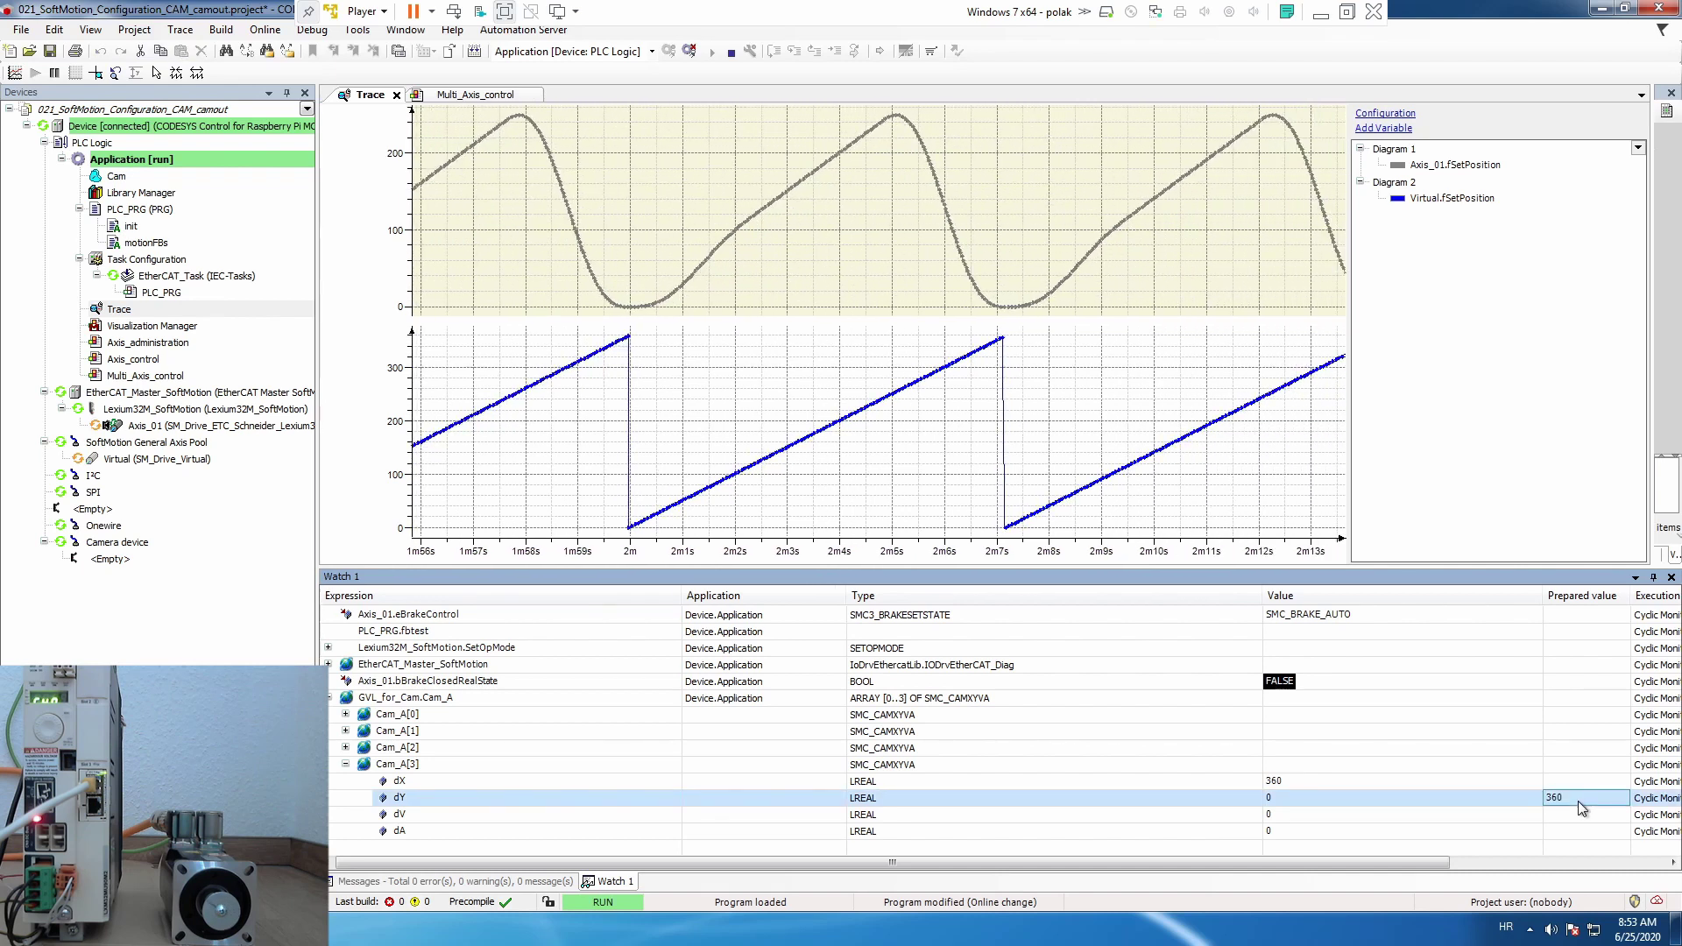
key(ctrl+F7)
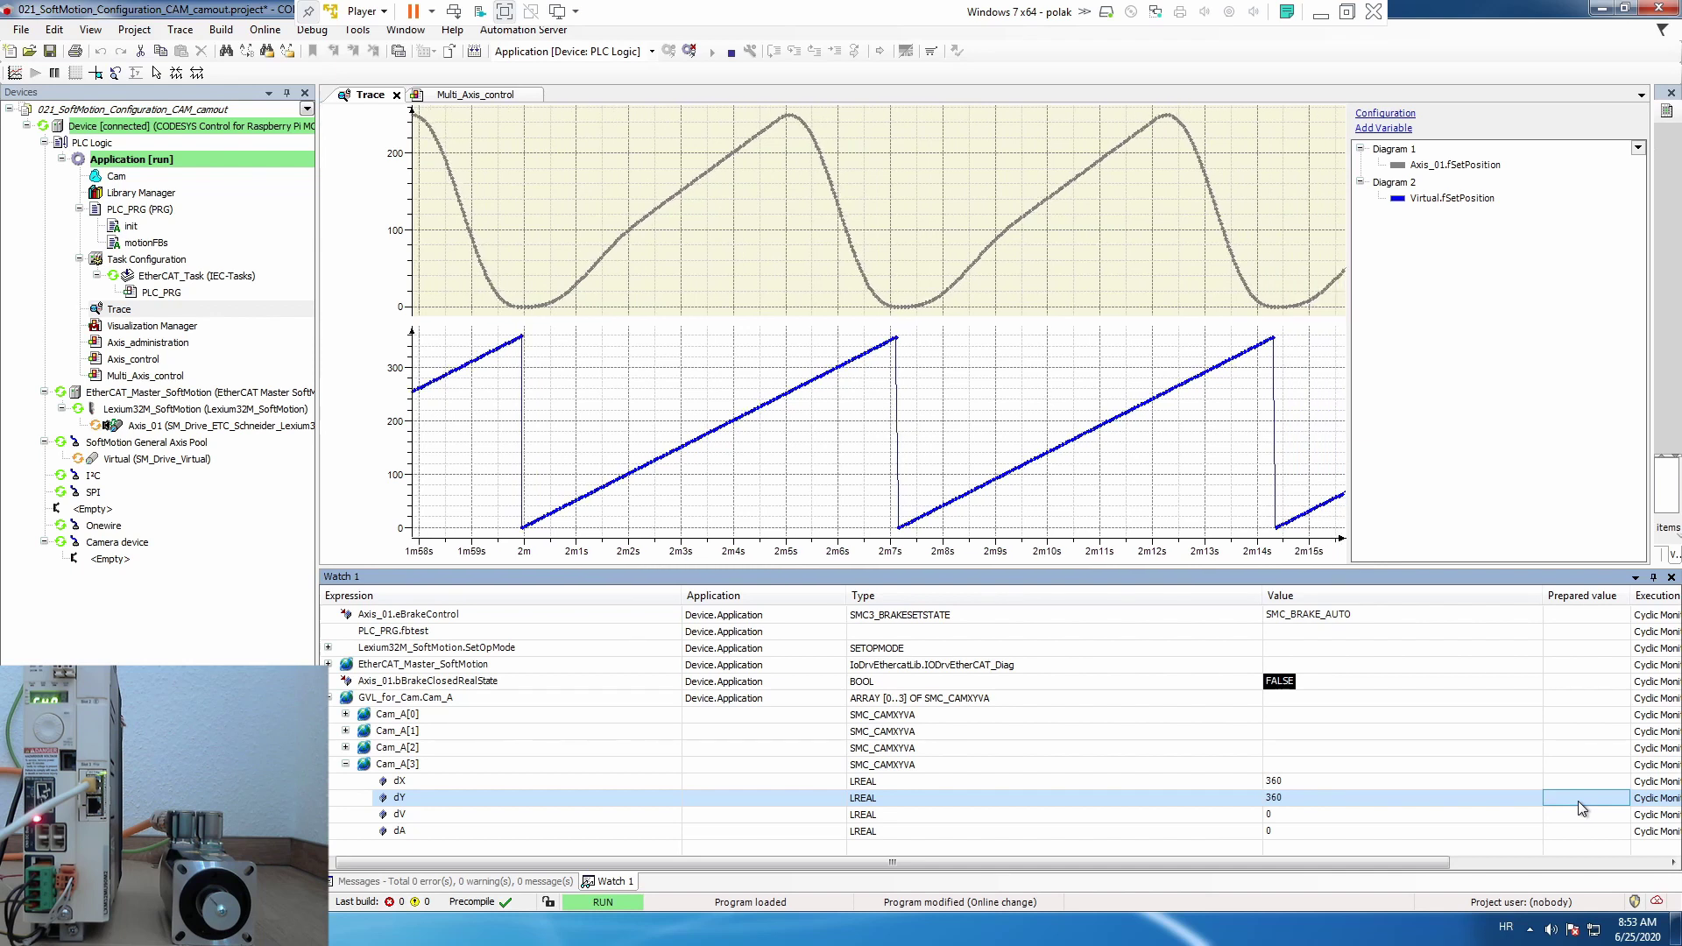